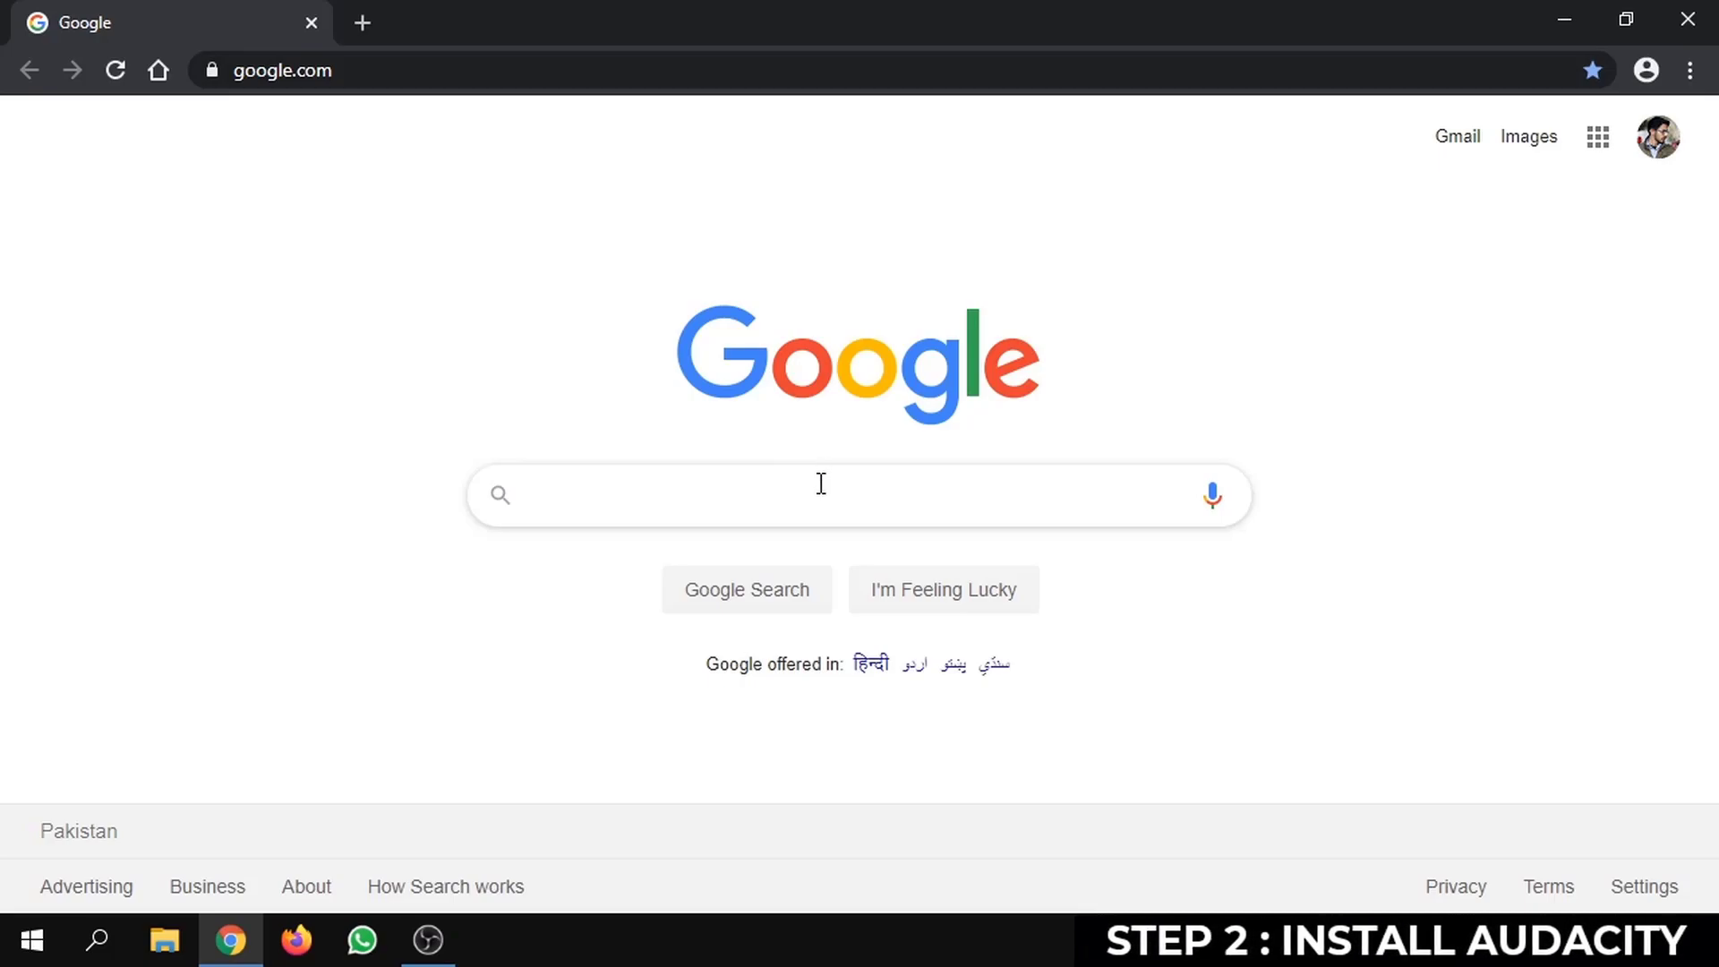
Search Google for audacity and open the Download page of the official Audacity website
click(821, 484)
text(audaci)
click(791, 551)
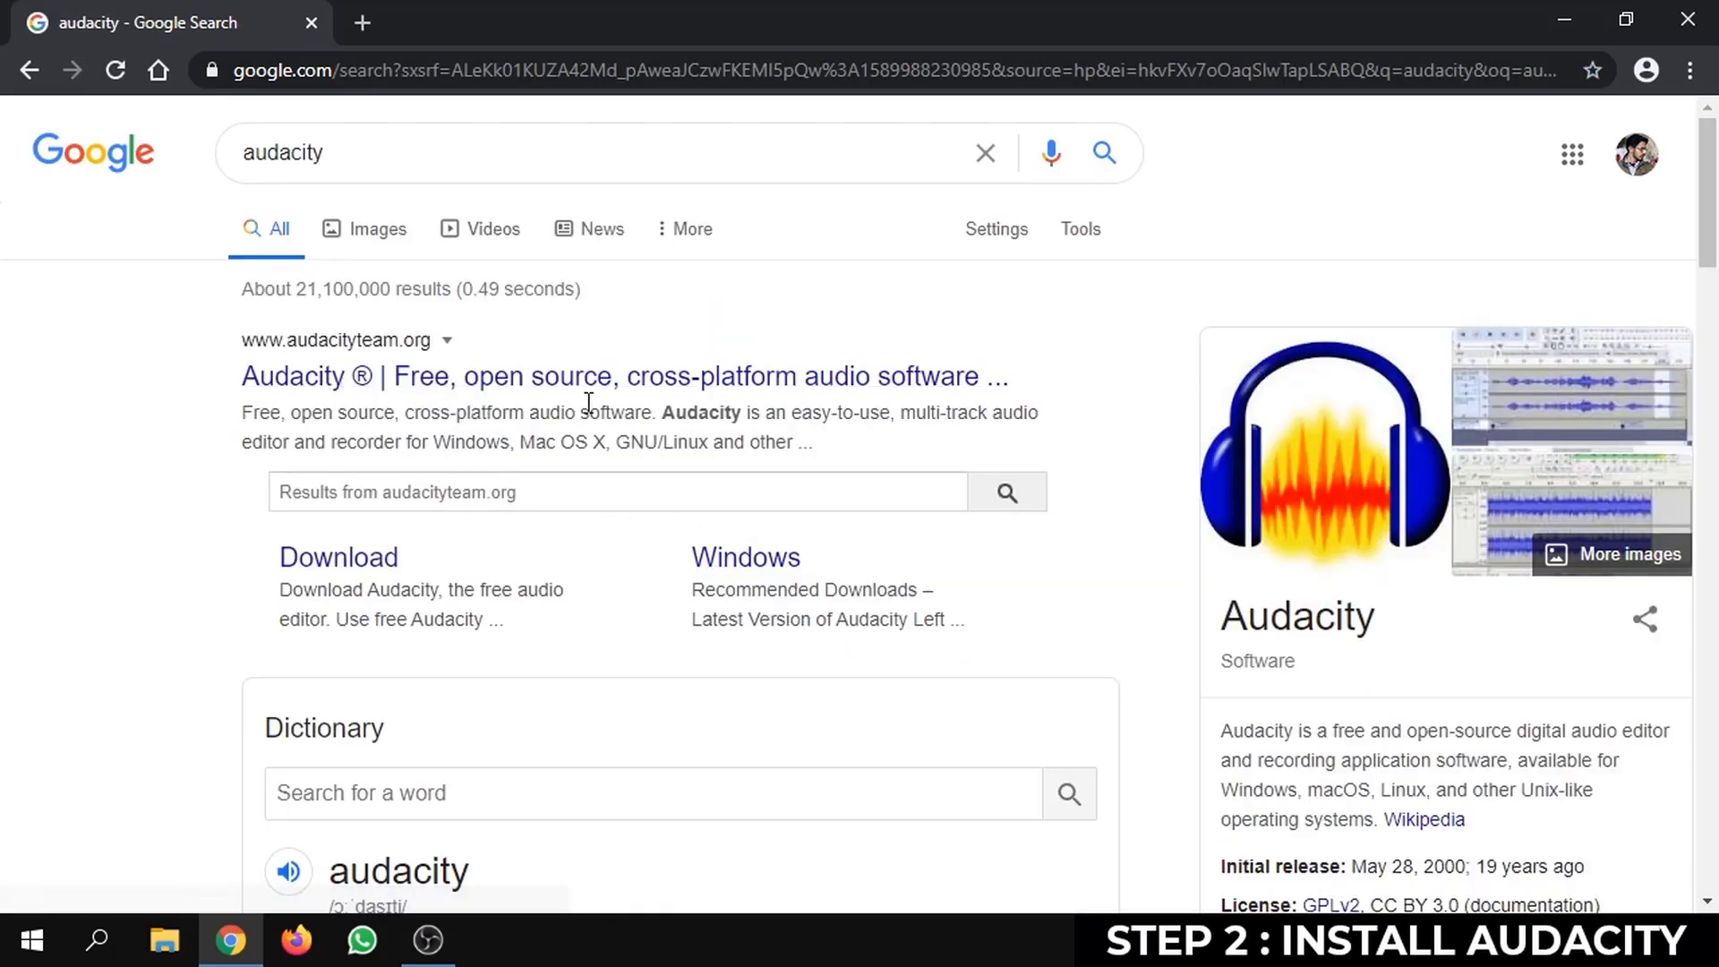
click(772, 394)
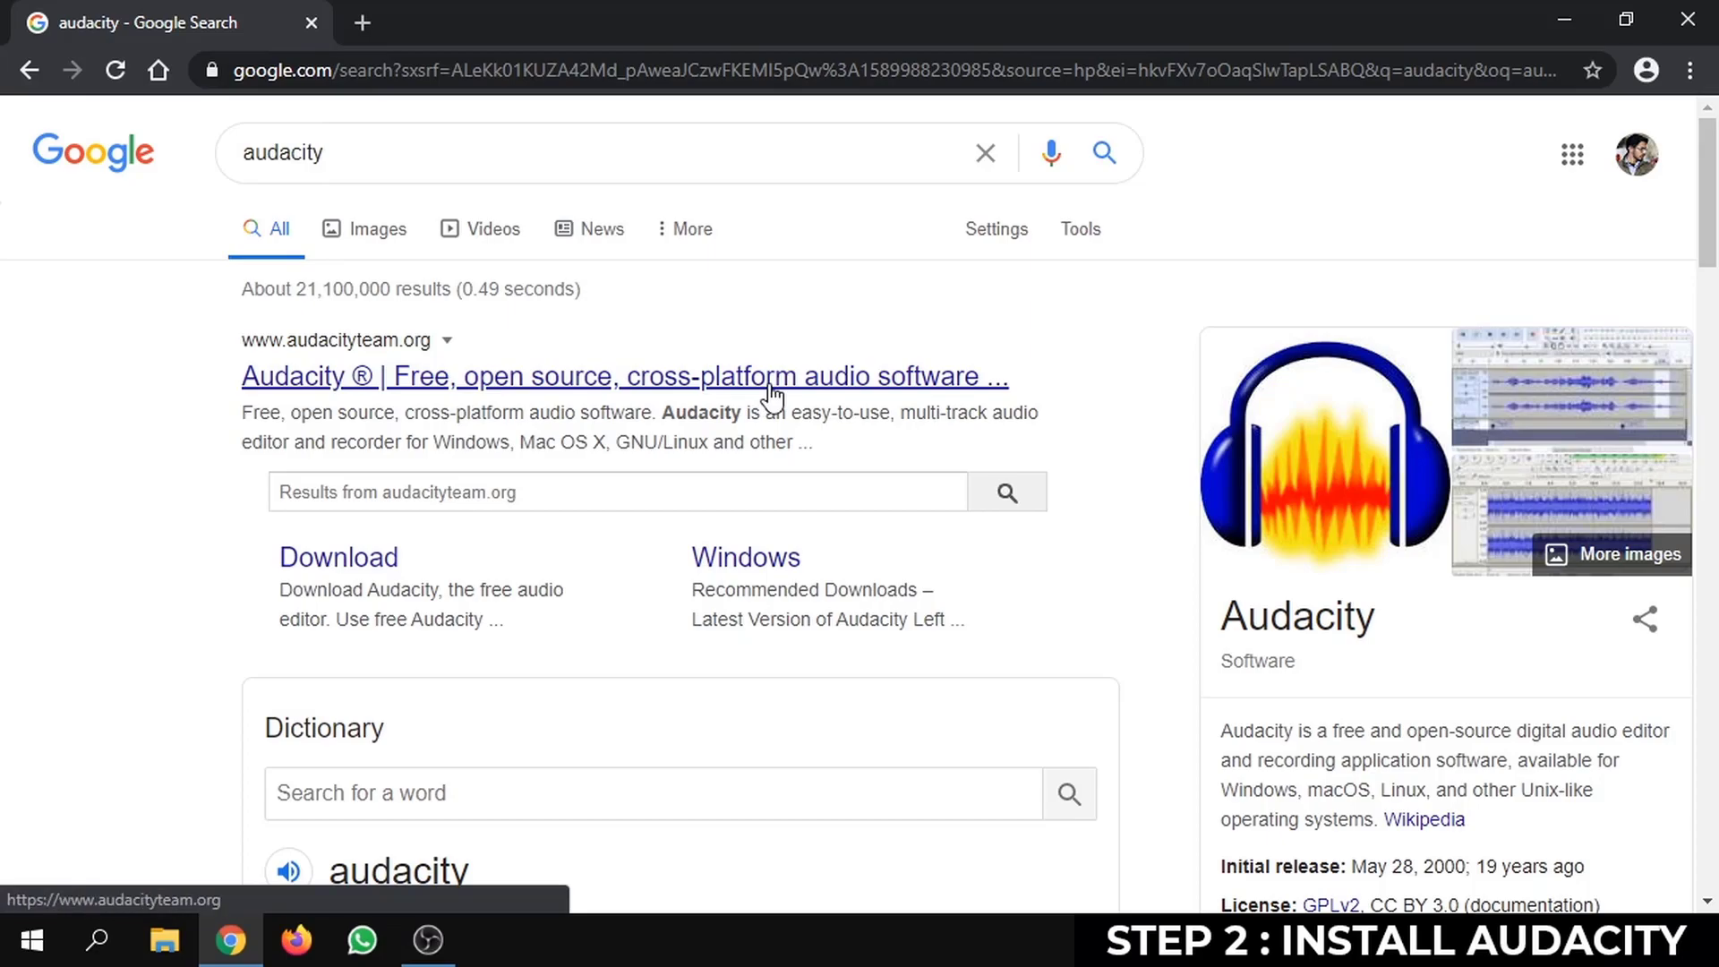
click(363, 564)
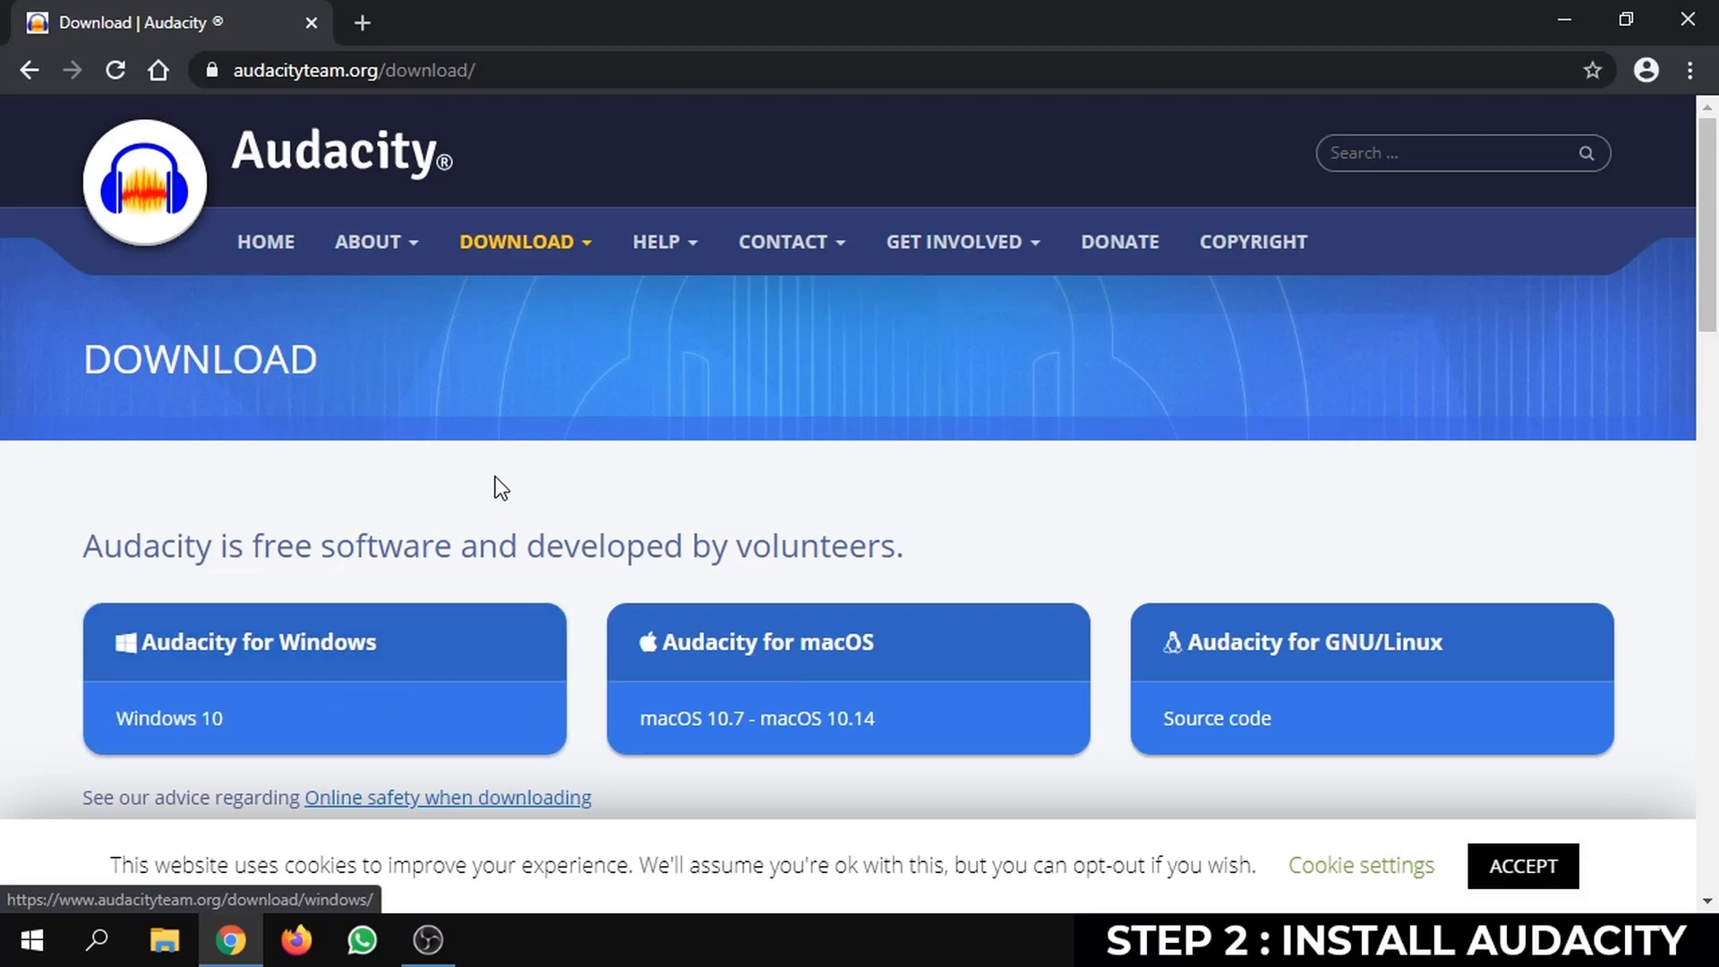
Close the browser and launch Audacity
click(1686, 19)
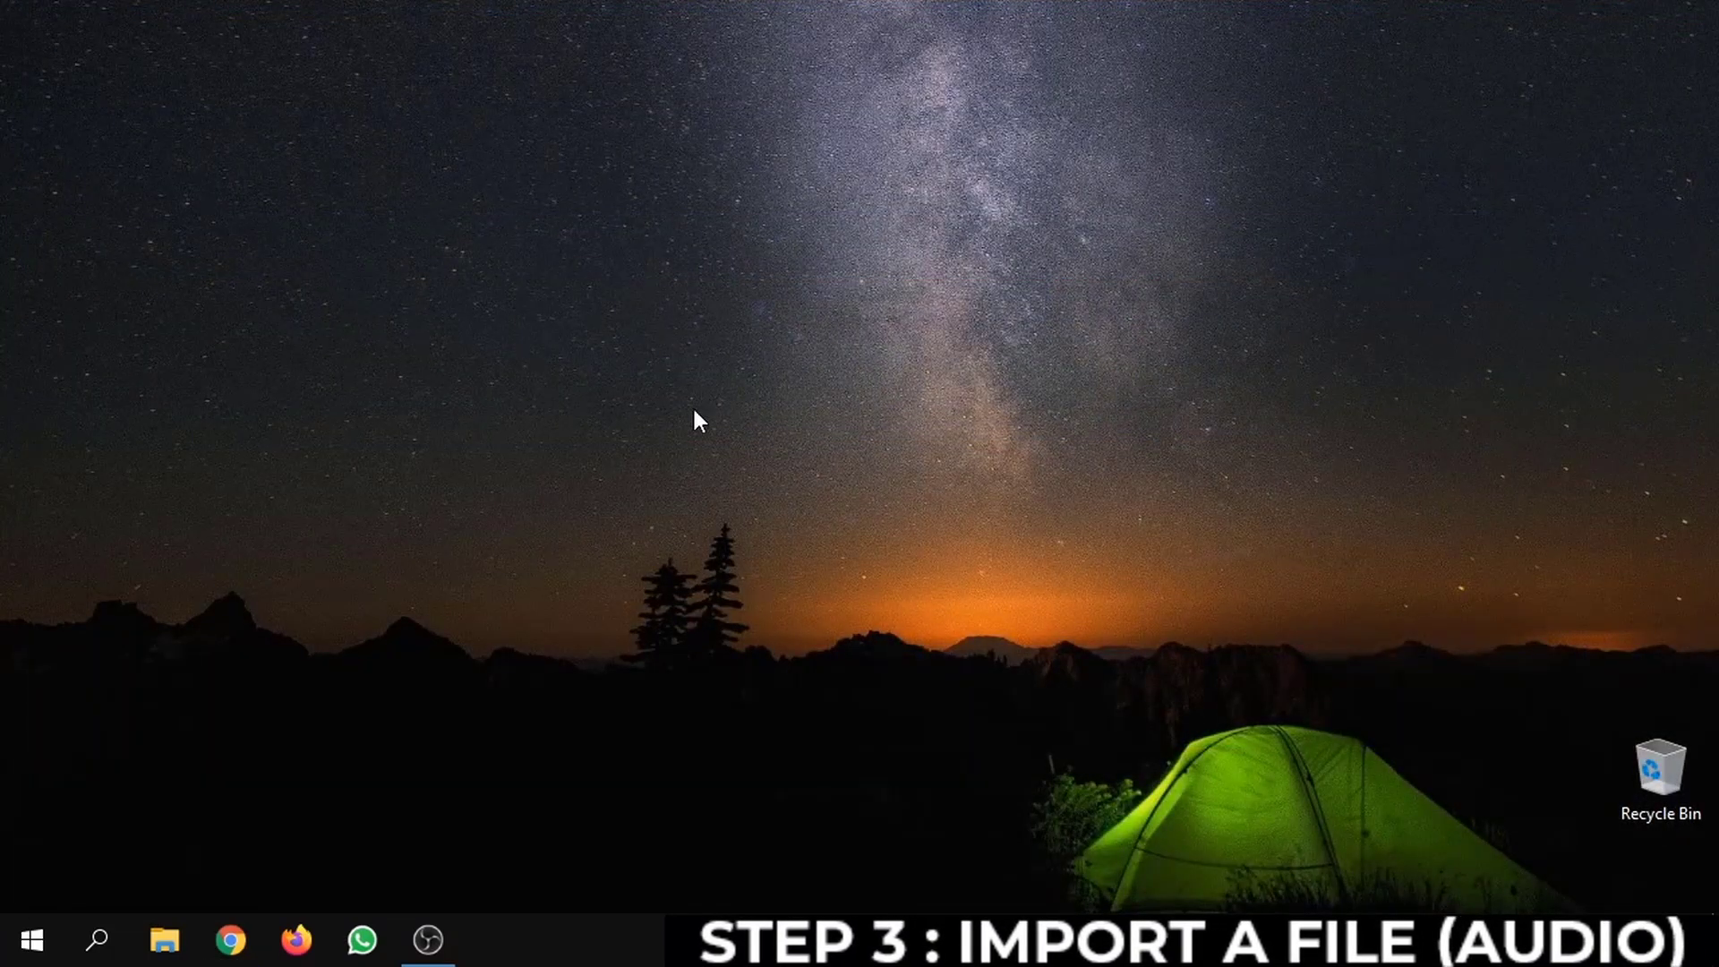
click(32, 940)
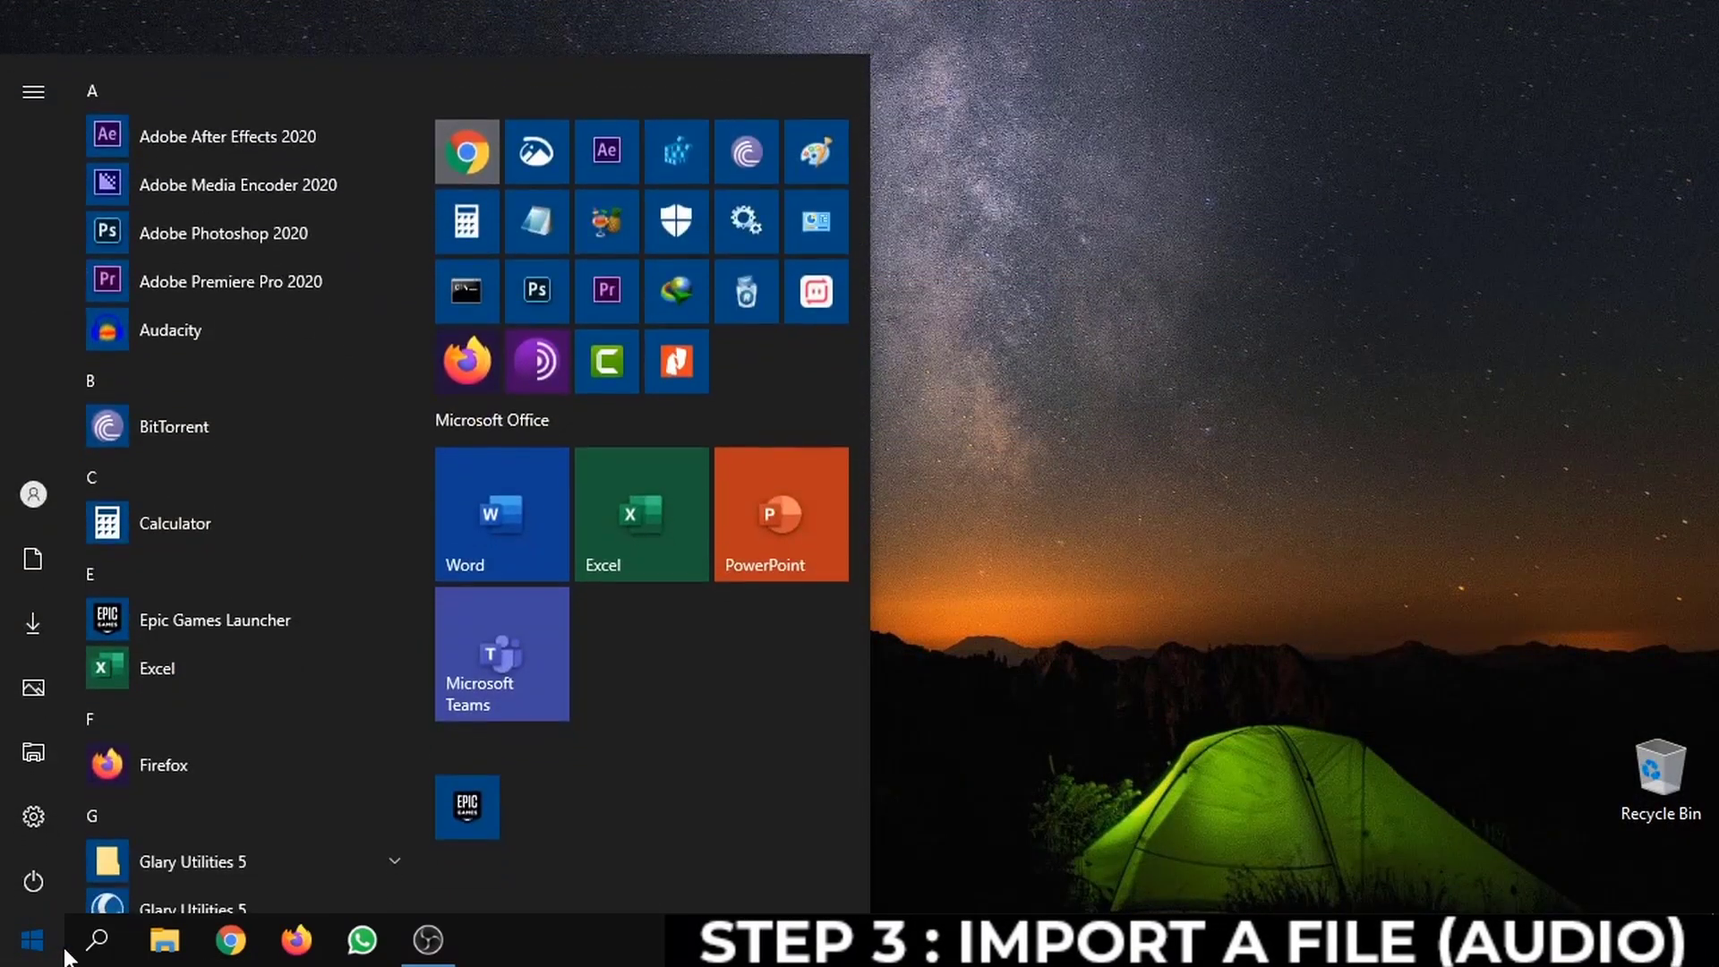
click(170, 329)
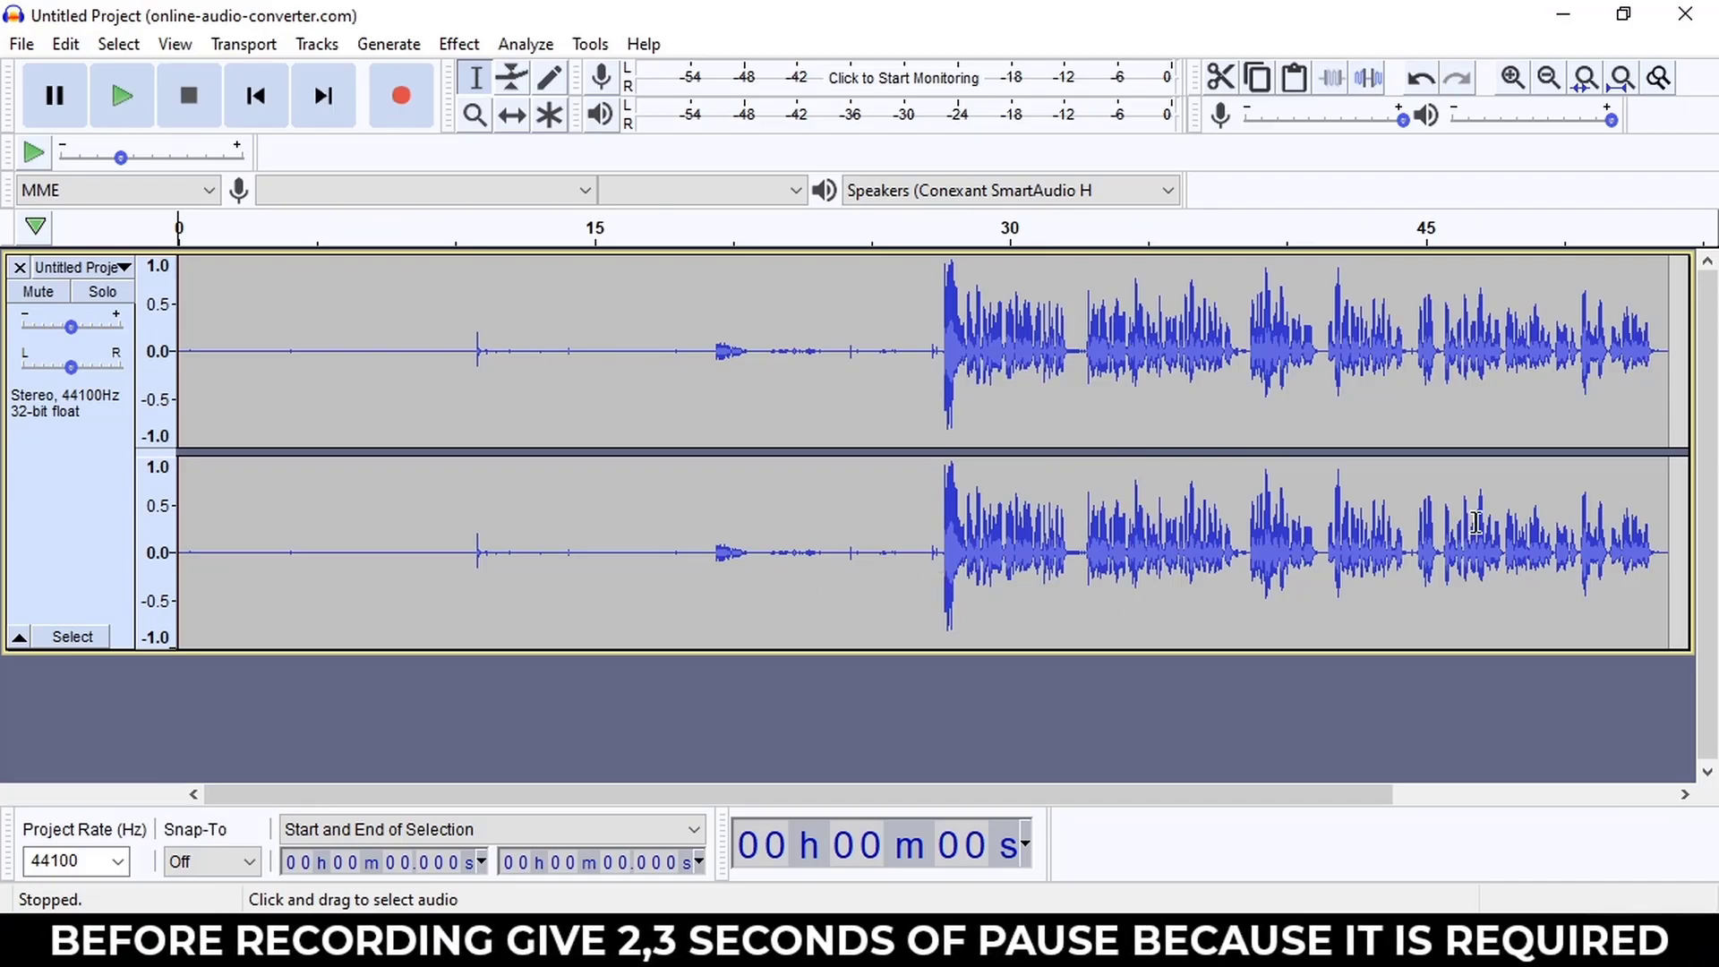
drag(1293, 794, 1116, 809)
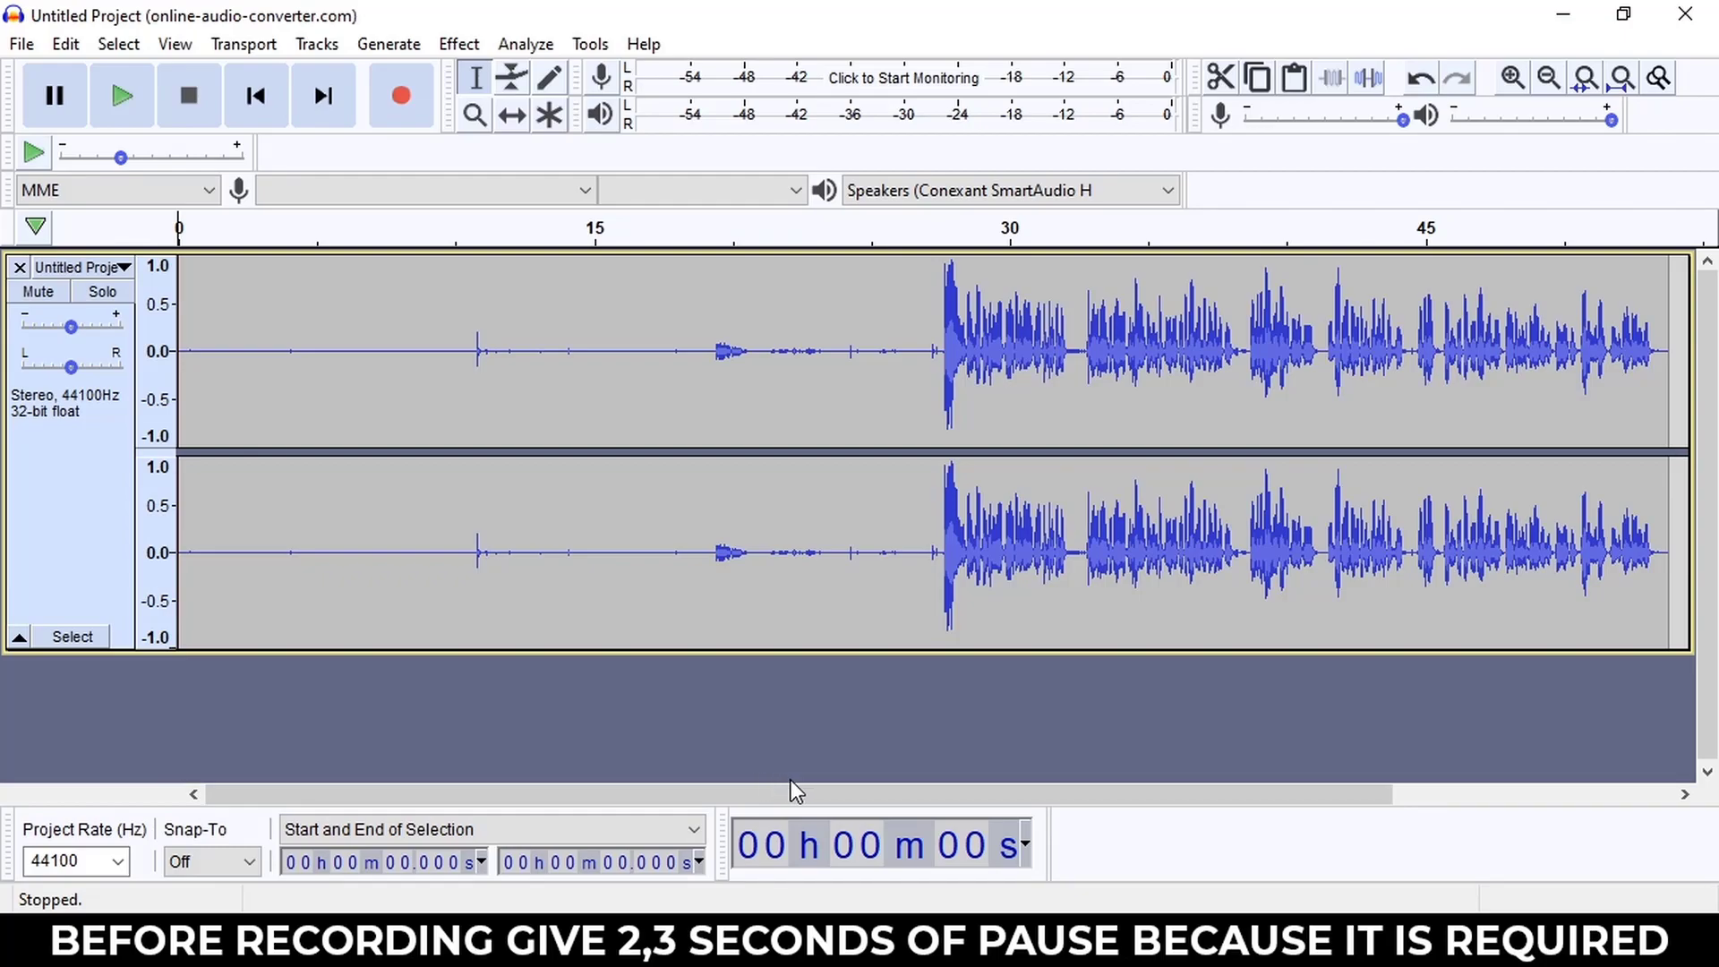
drag(802, 788, 734, 806)
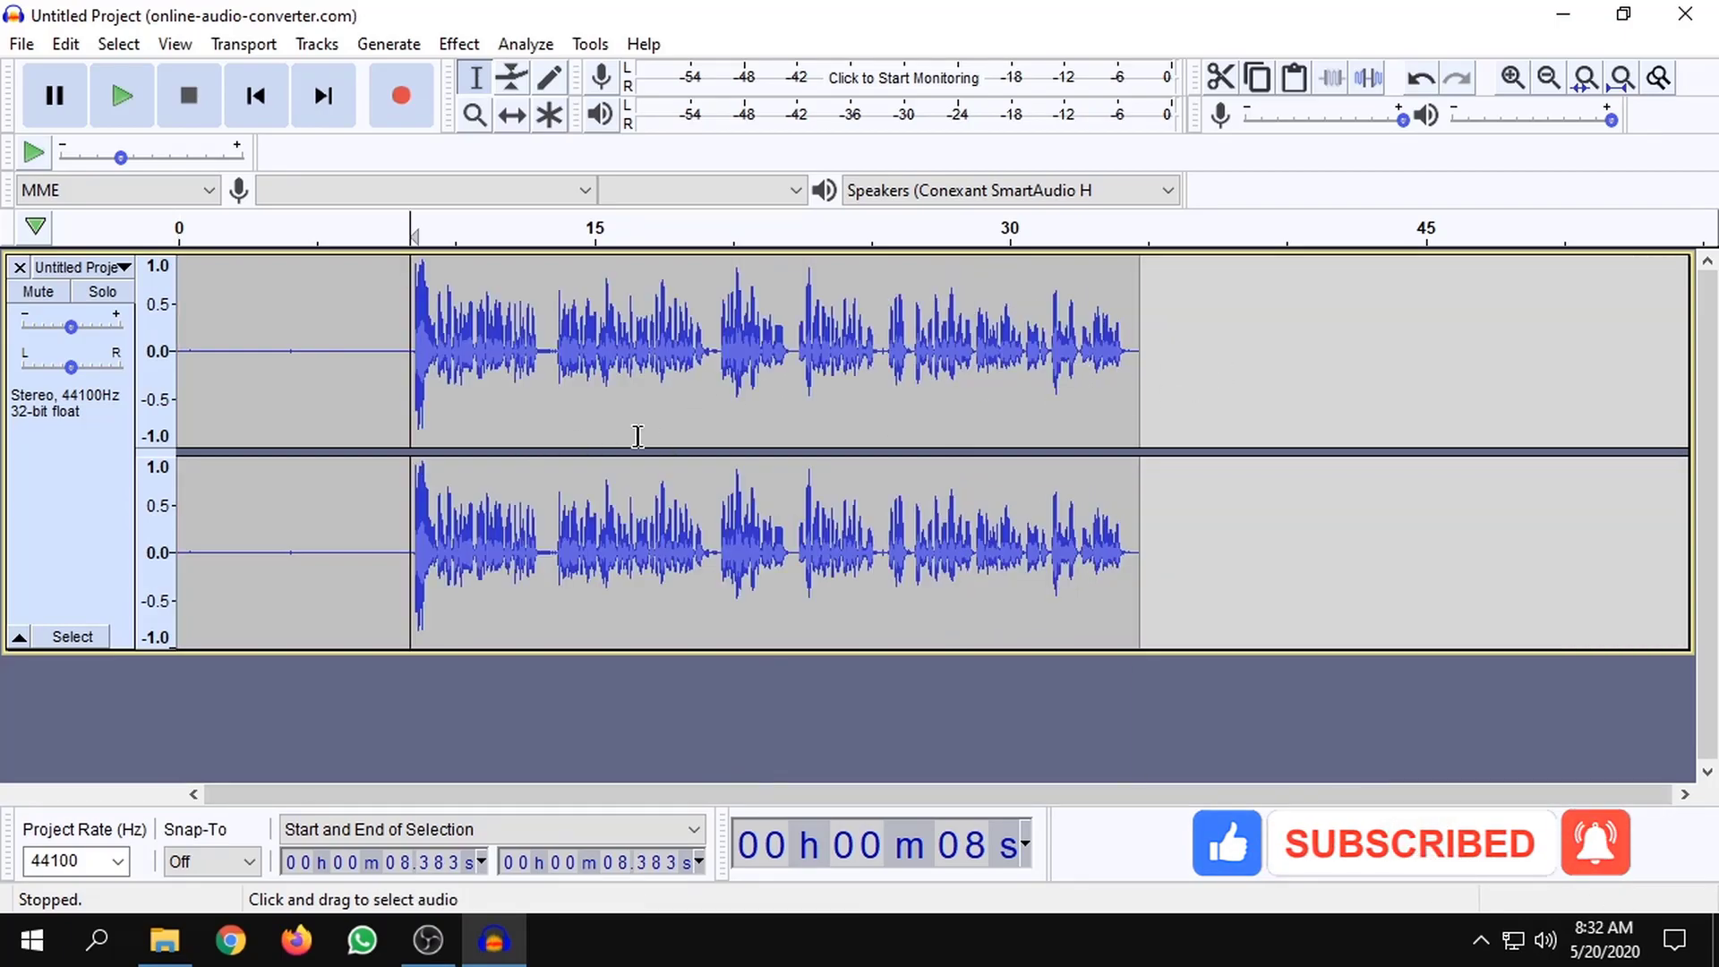
Capture a noise profile with Noise Reduction from the silent opening, selecting from 0 to about 8.4 seconds
click(354, 362)
drag(183, 349, 411, 366)
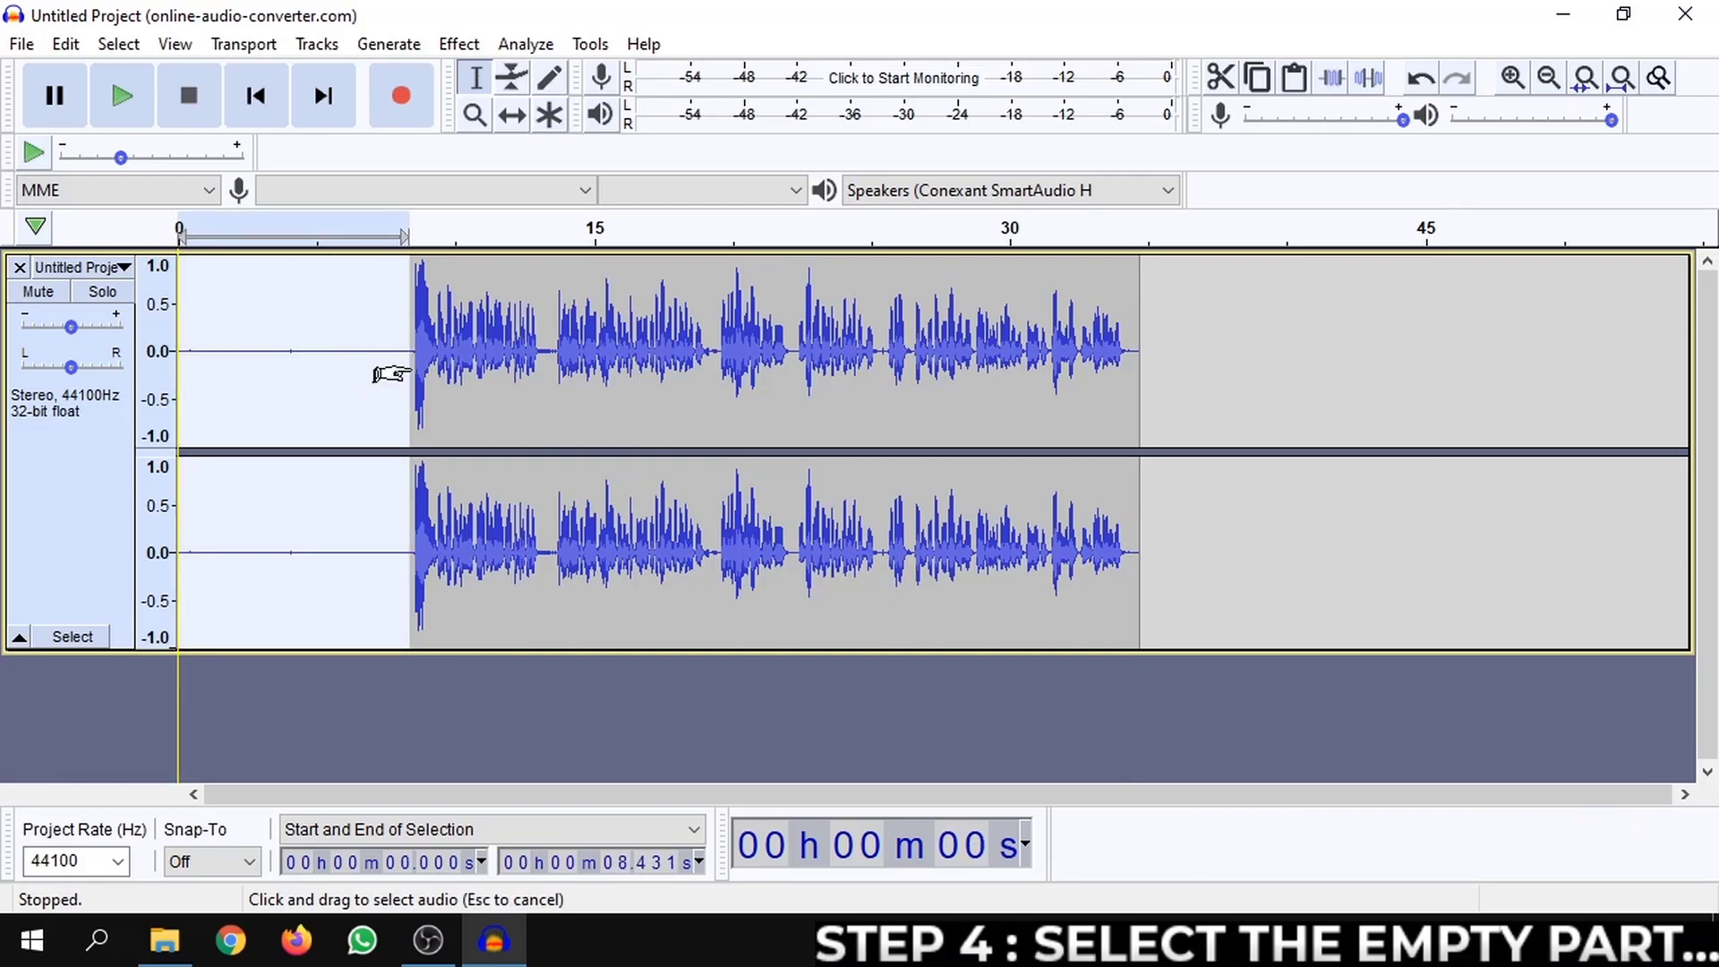
click(461, 50)
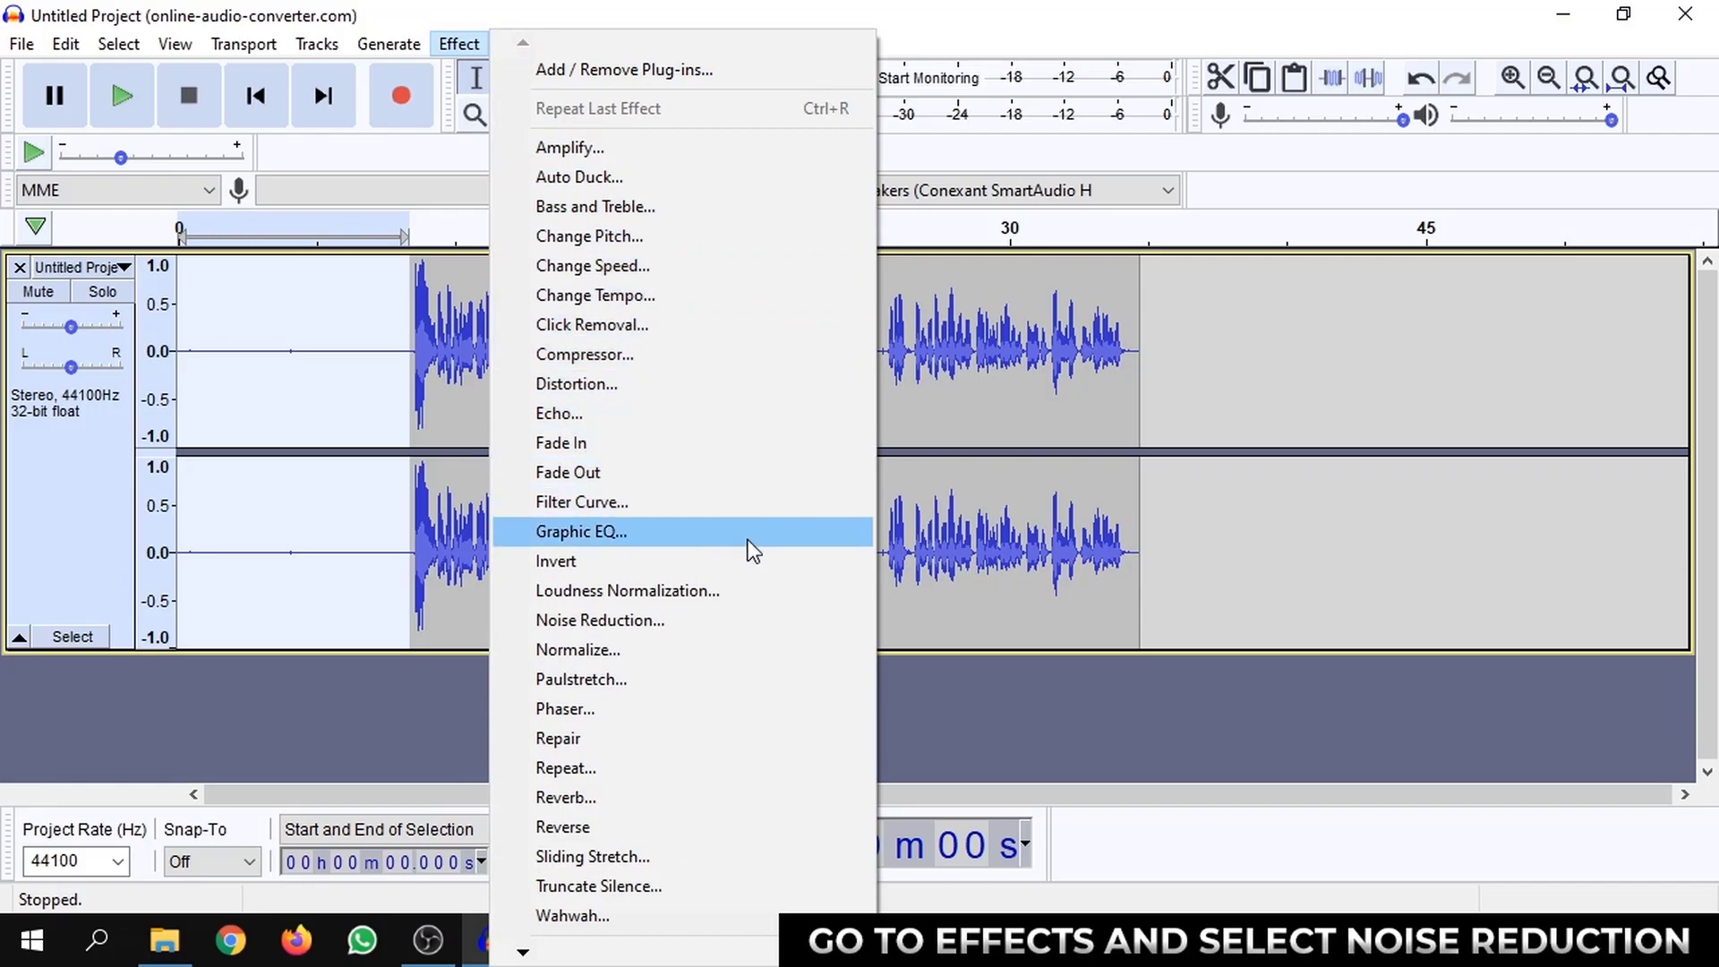
click(718, 625)
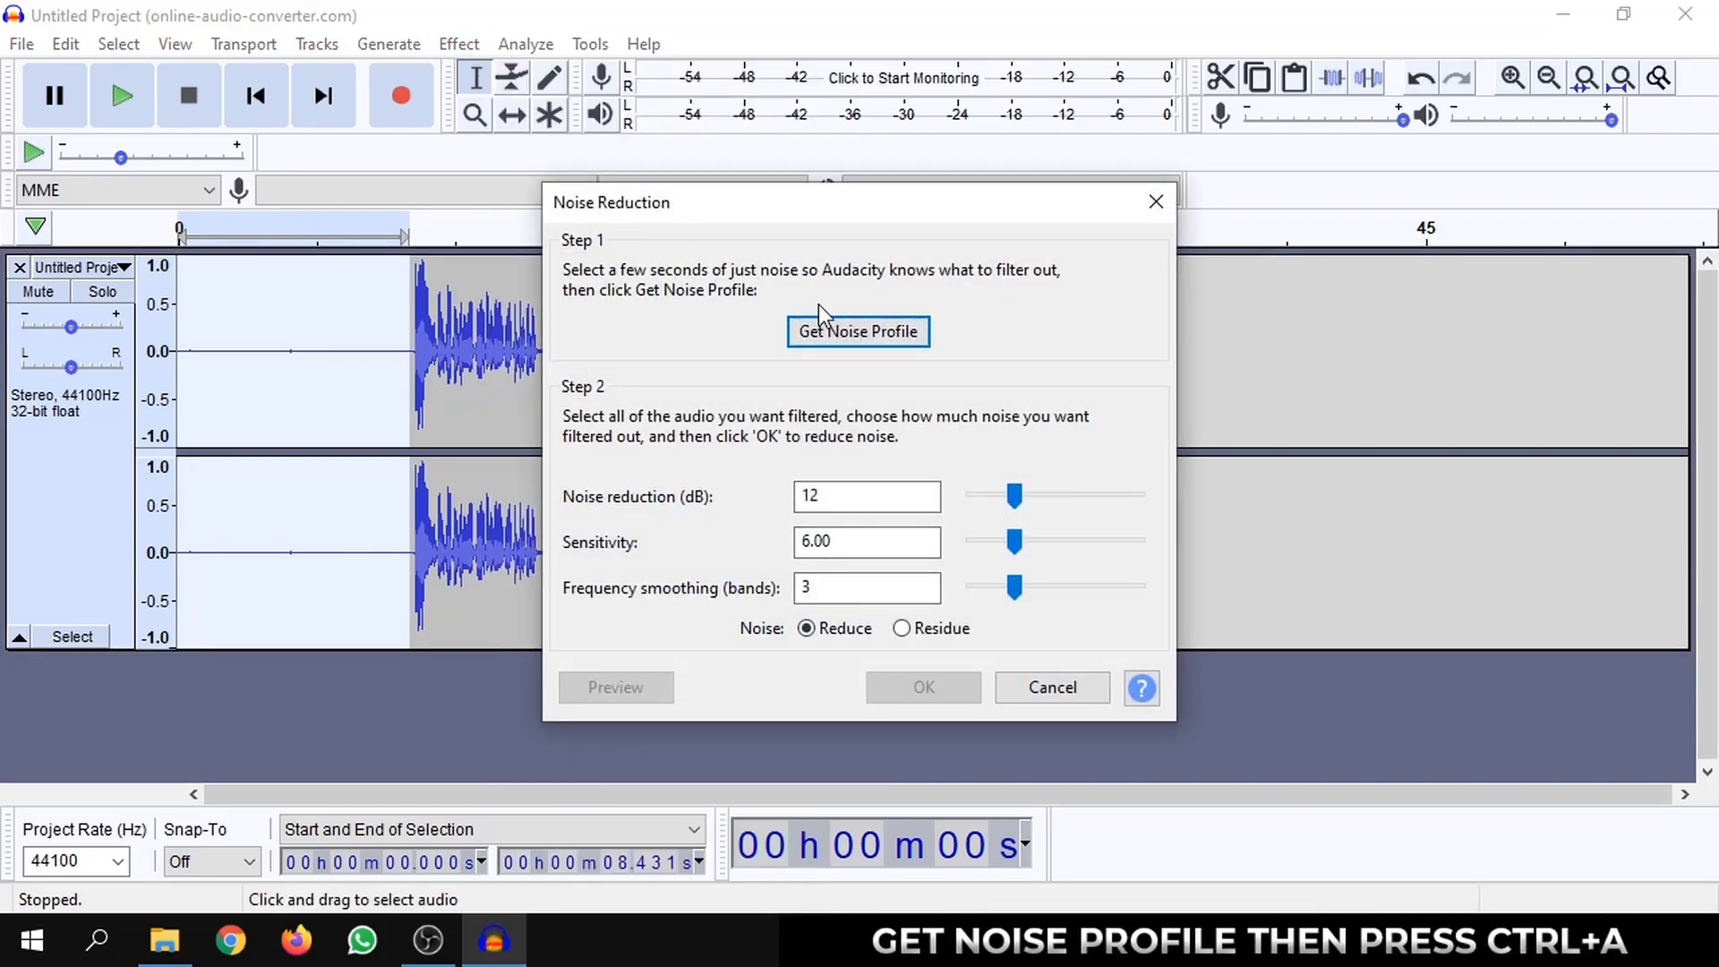
click(792, 331)
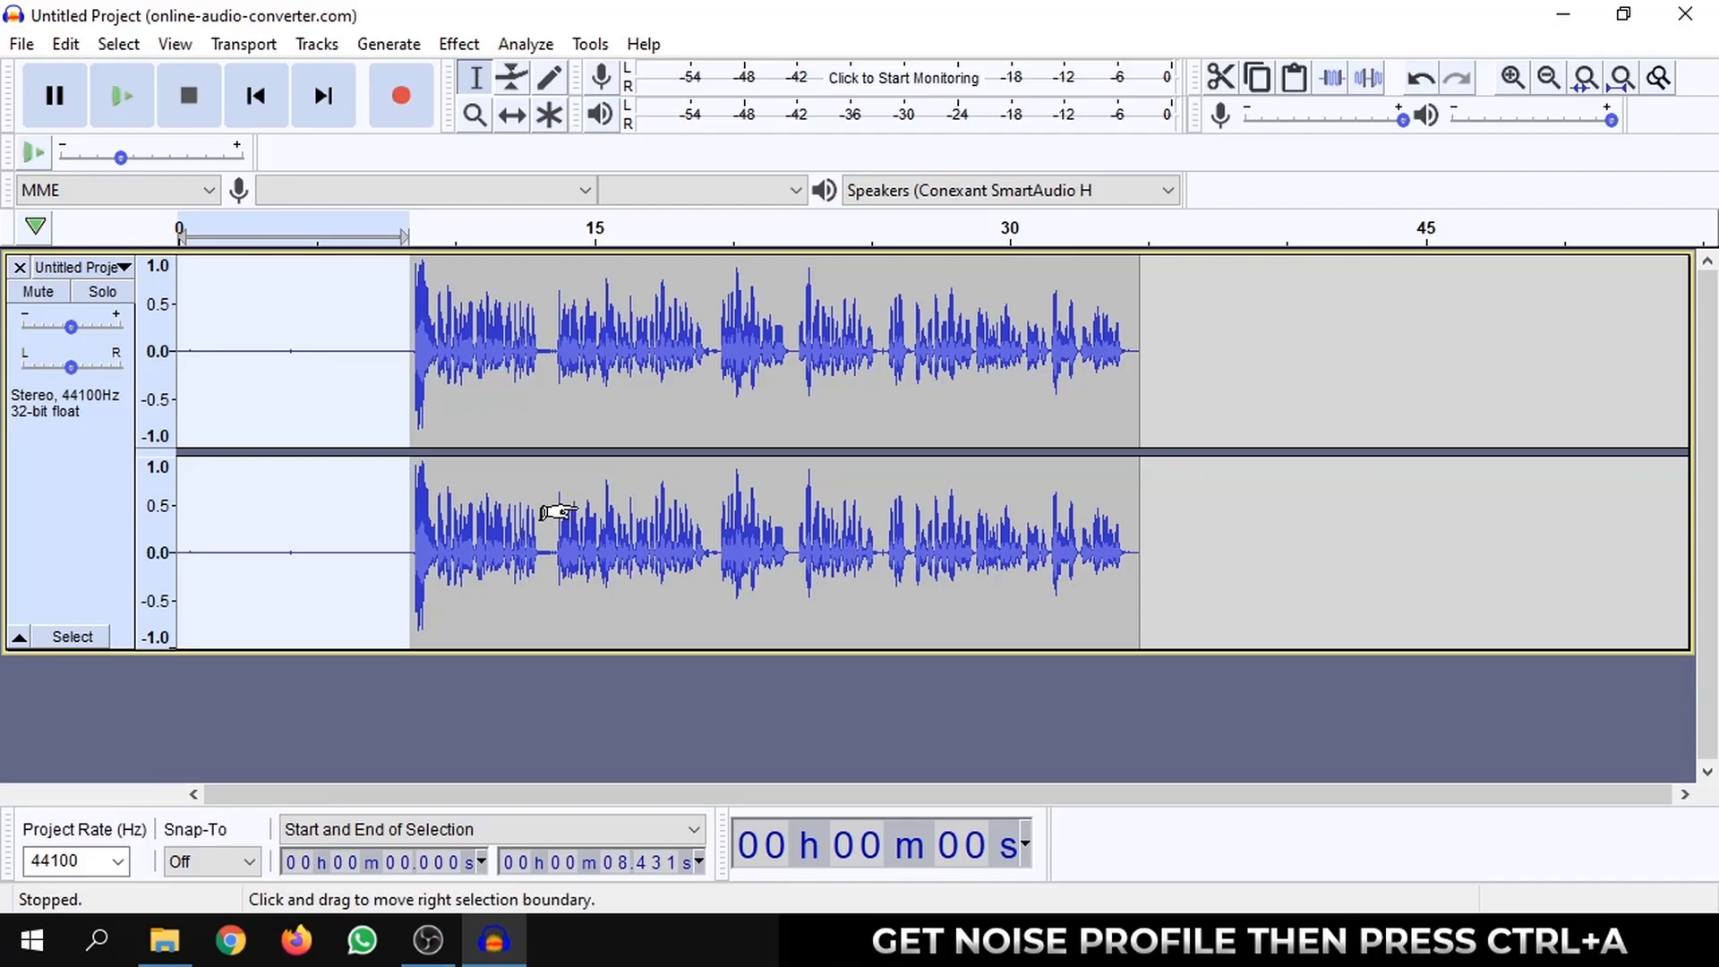
Apply Noise Reduction to the entire track with 12 dB reduction, sensitivity 6.00 and 3 frequency smoothing bands
key(ctrl+a)
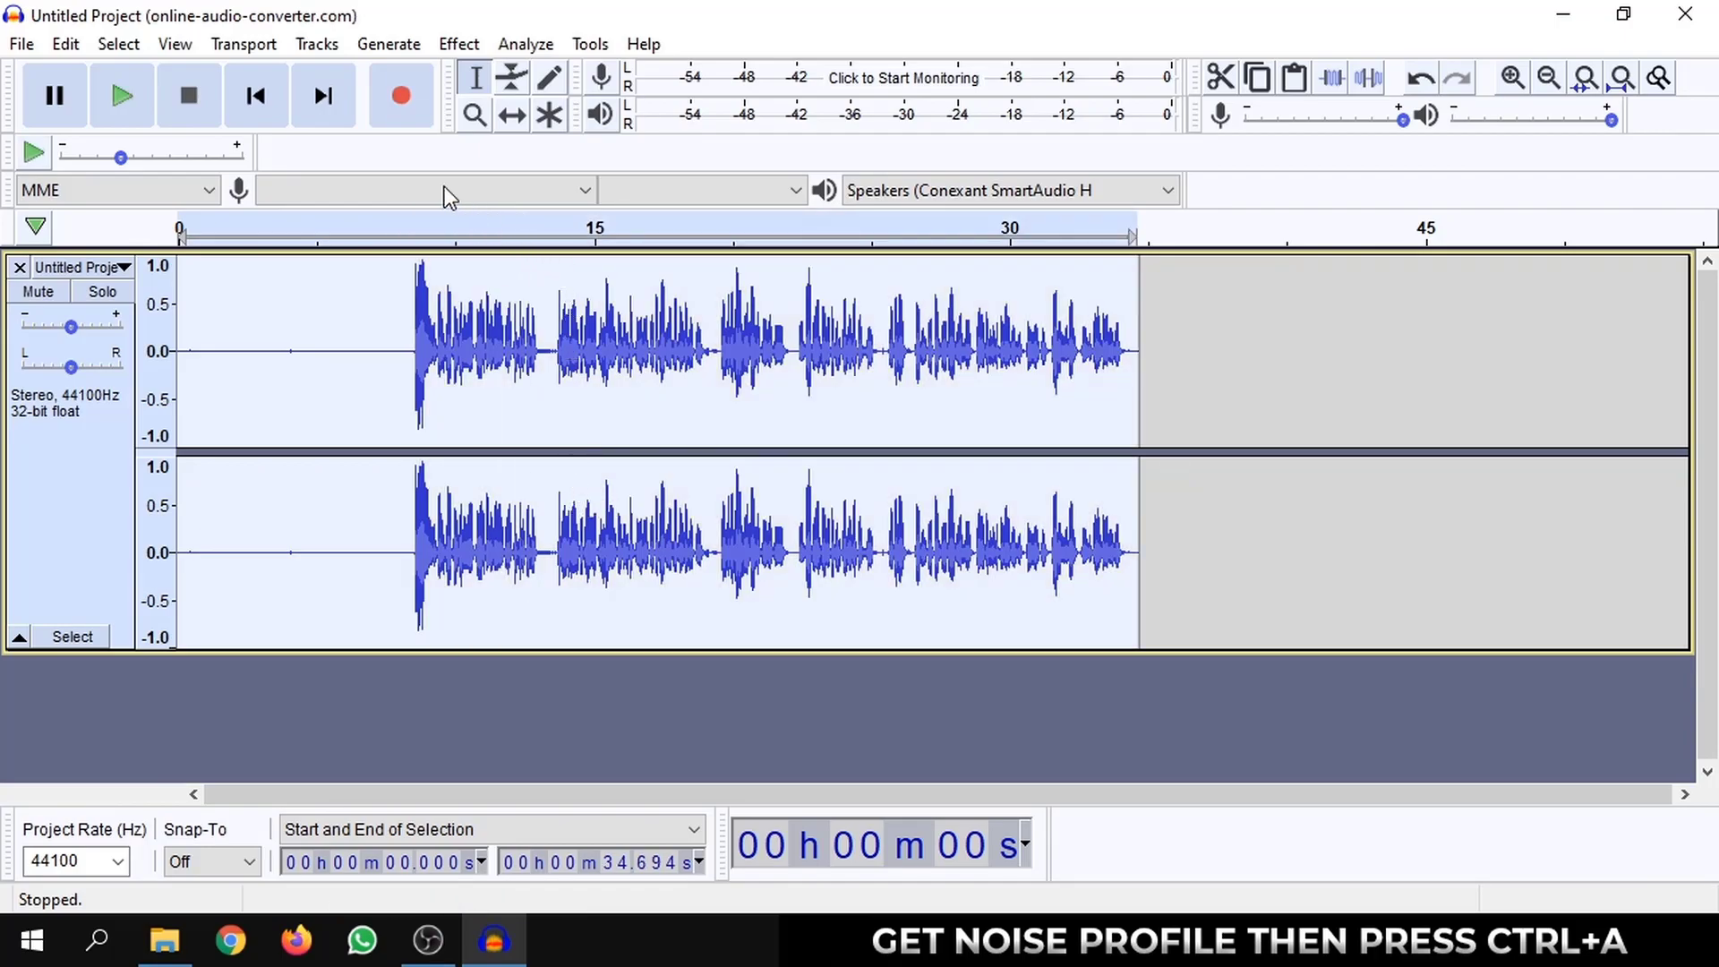
click(458, 44)
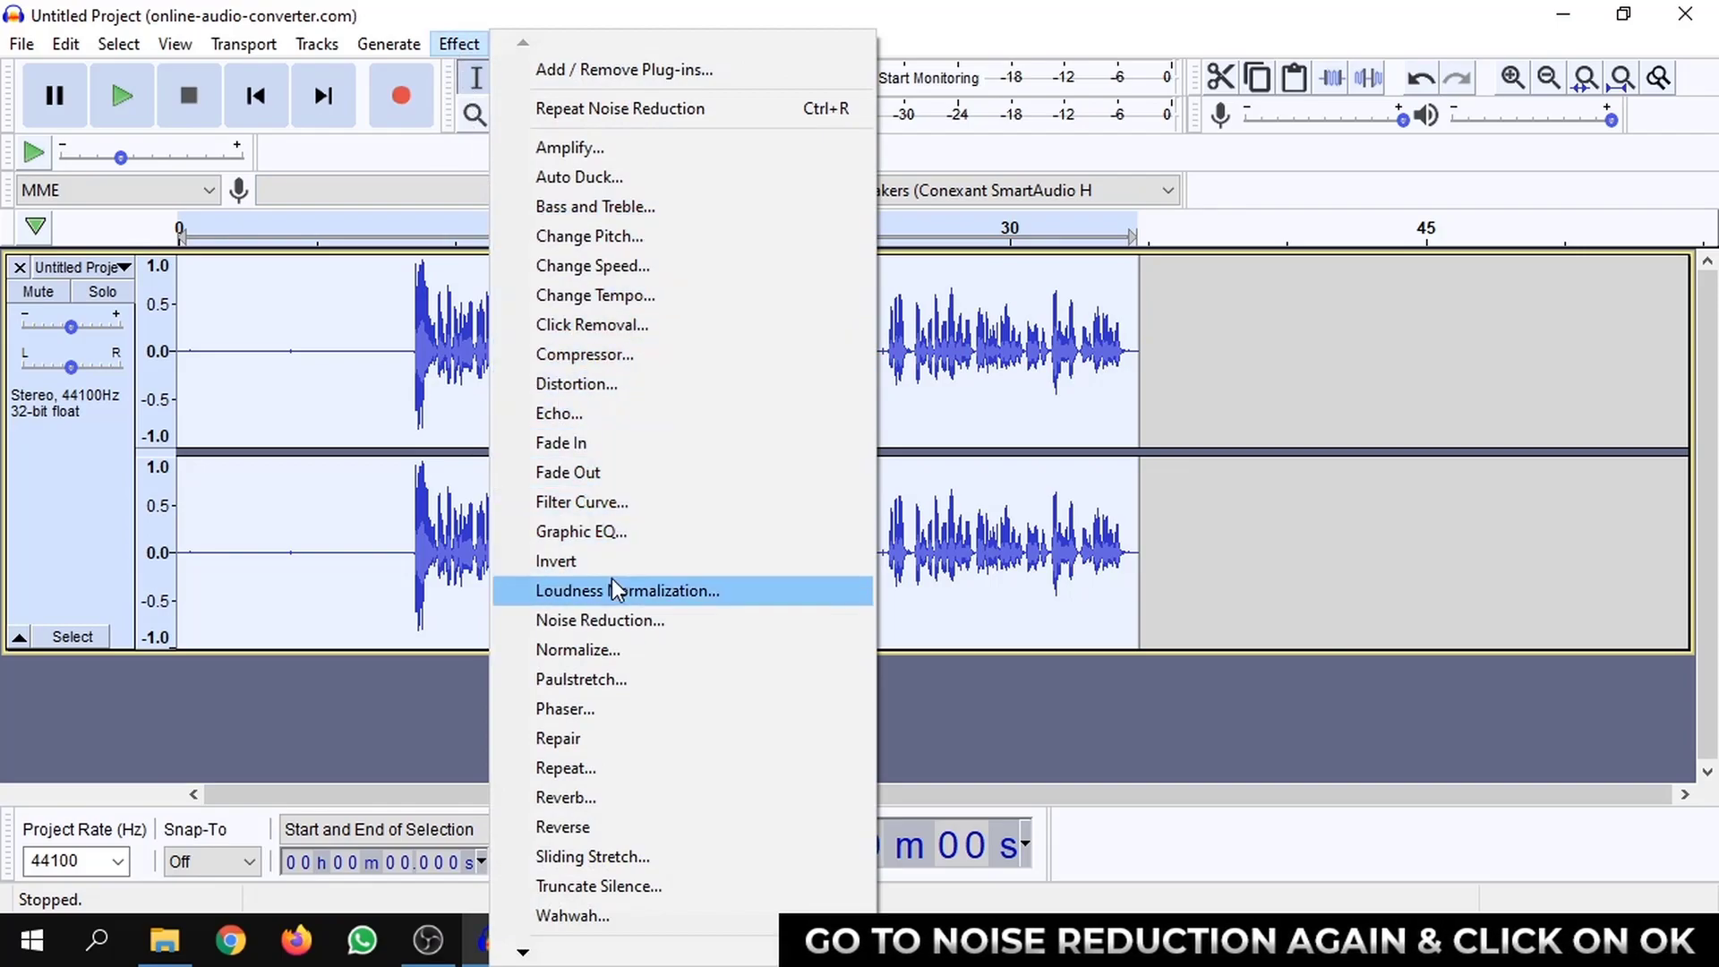
click(616, 620)
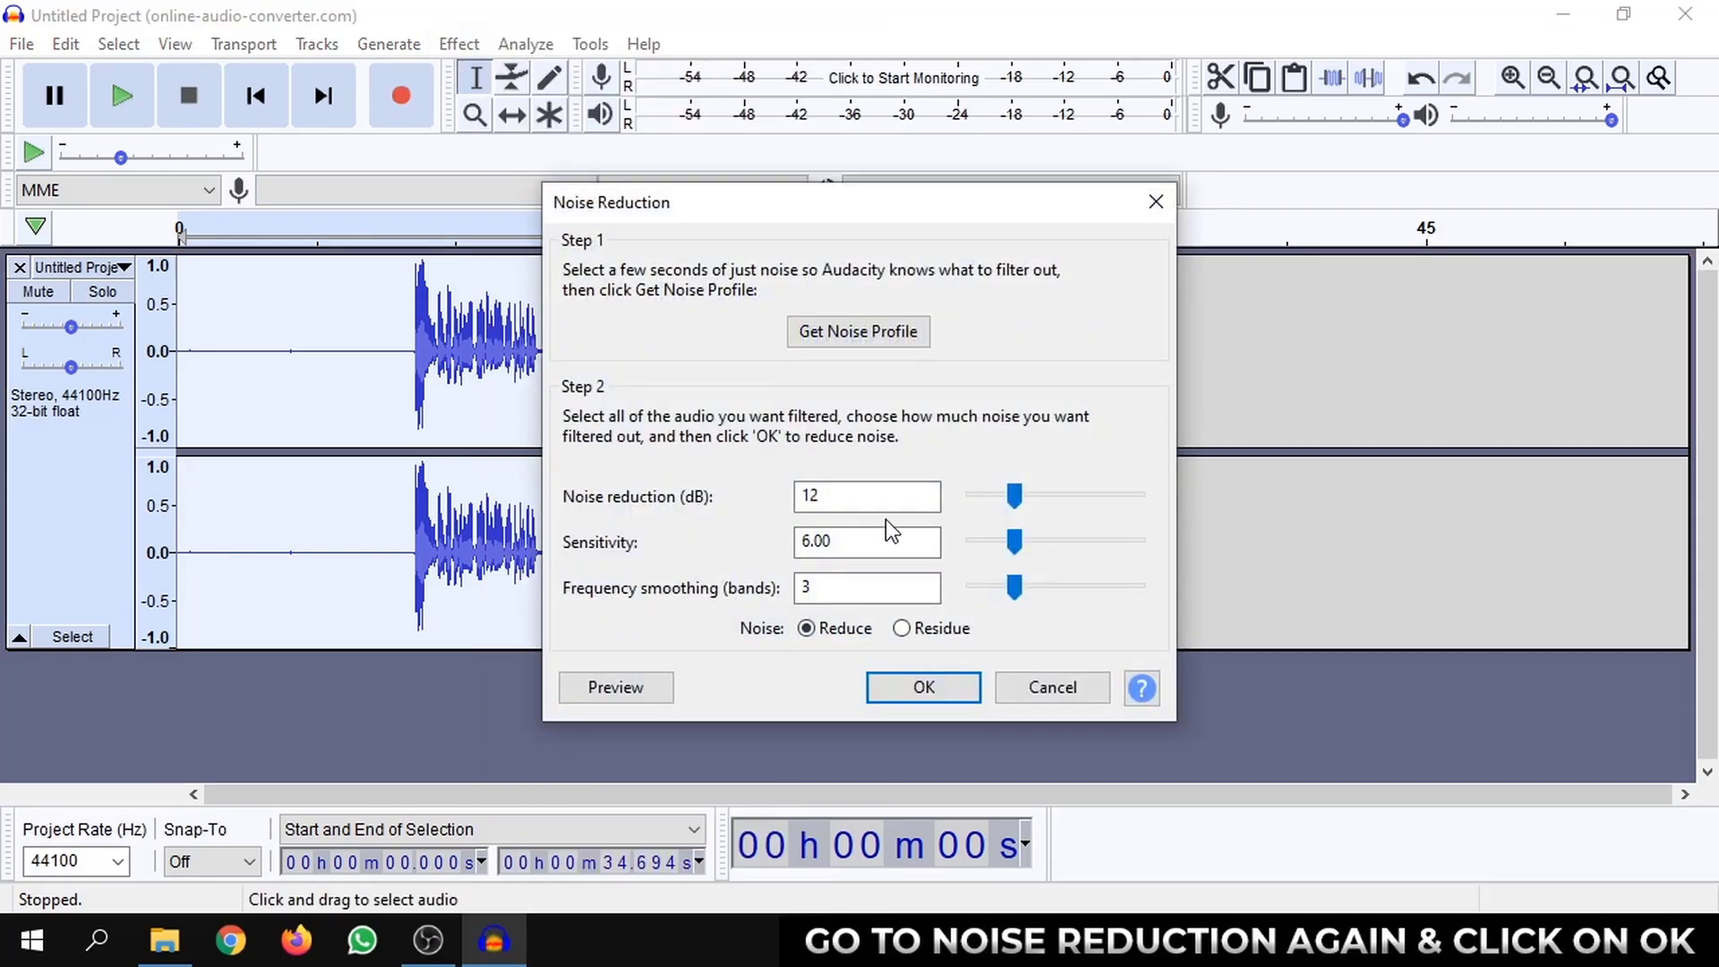
click(892, 694)
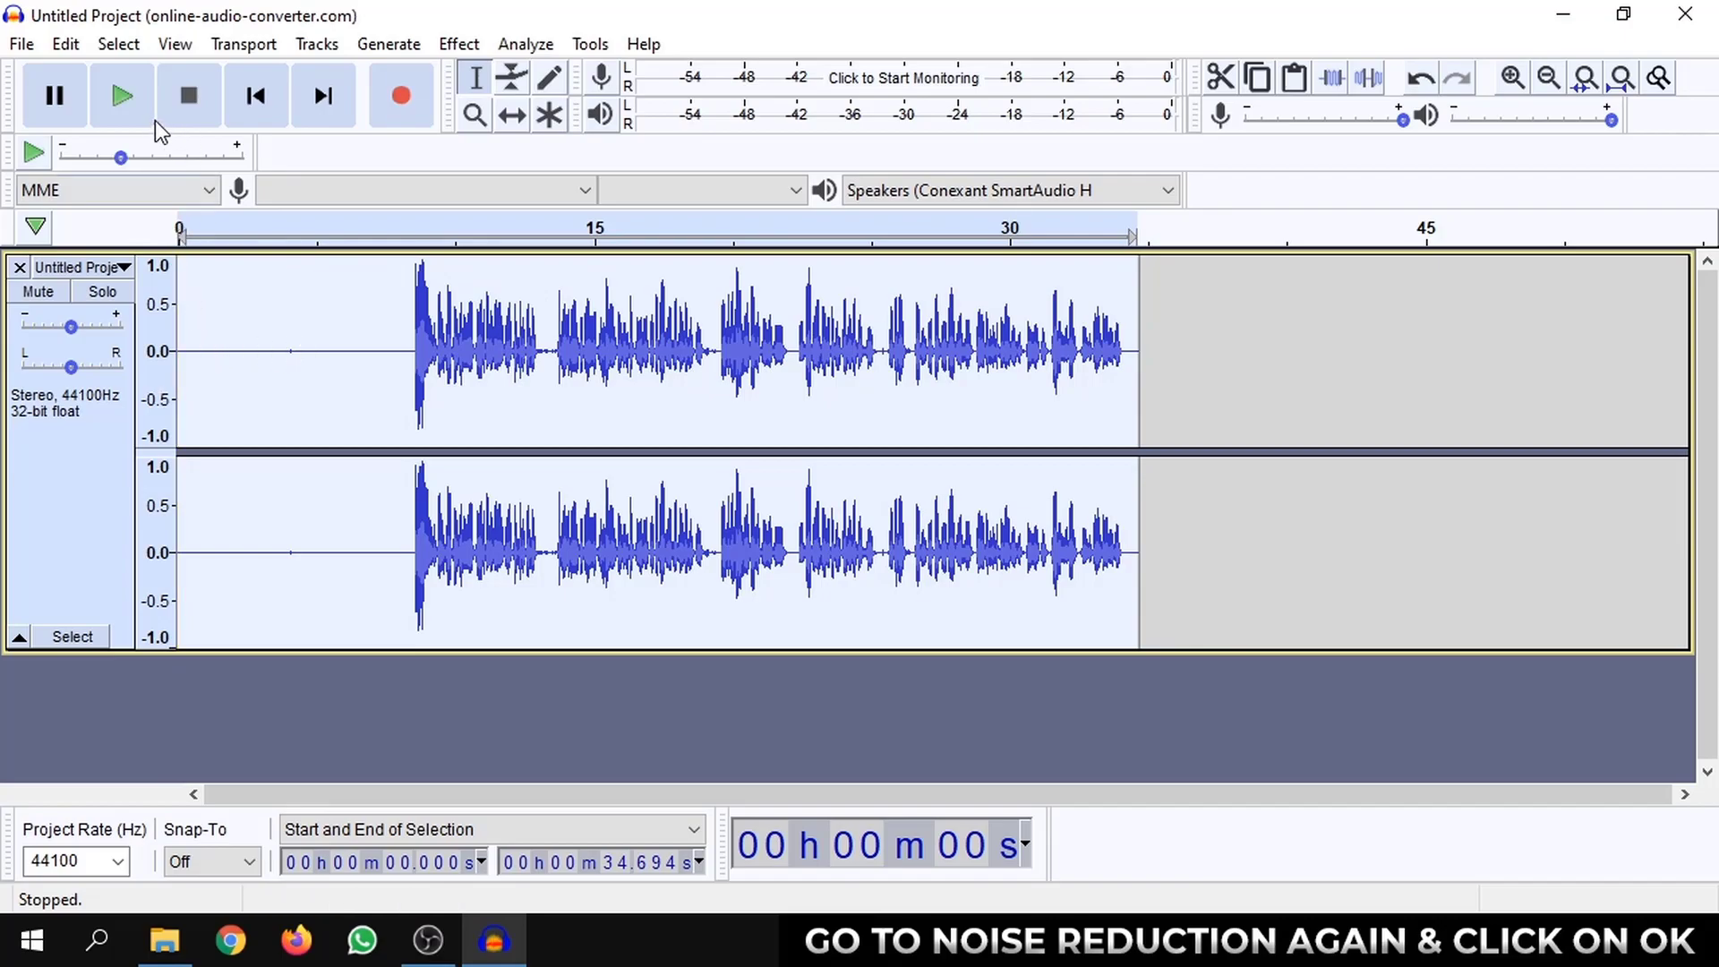
Play the noise-reduced track from the start, restart playback just before the speech begins, and stop it
key(space)
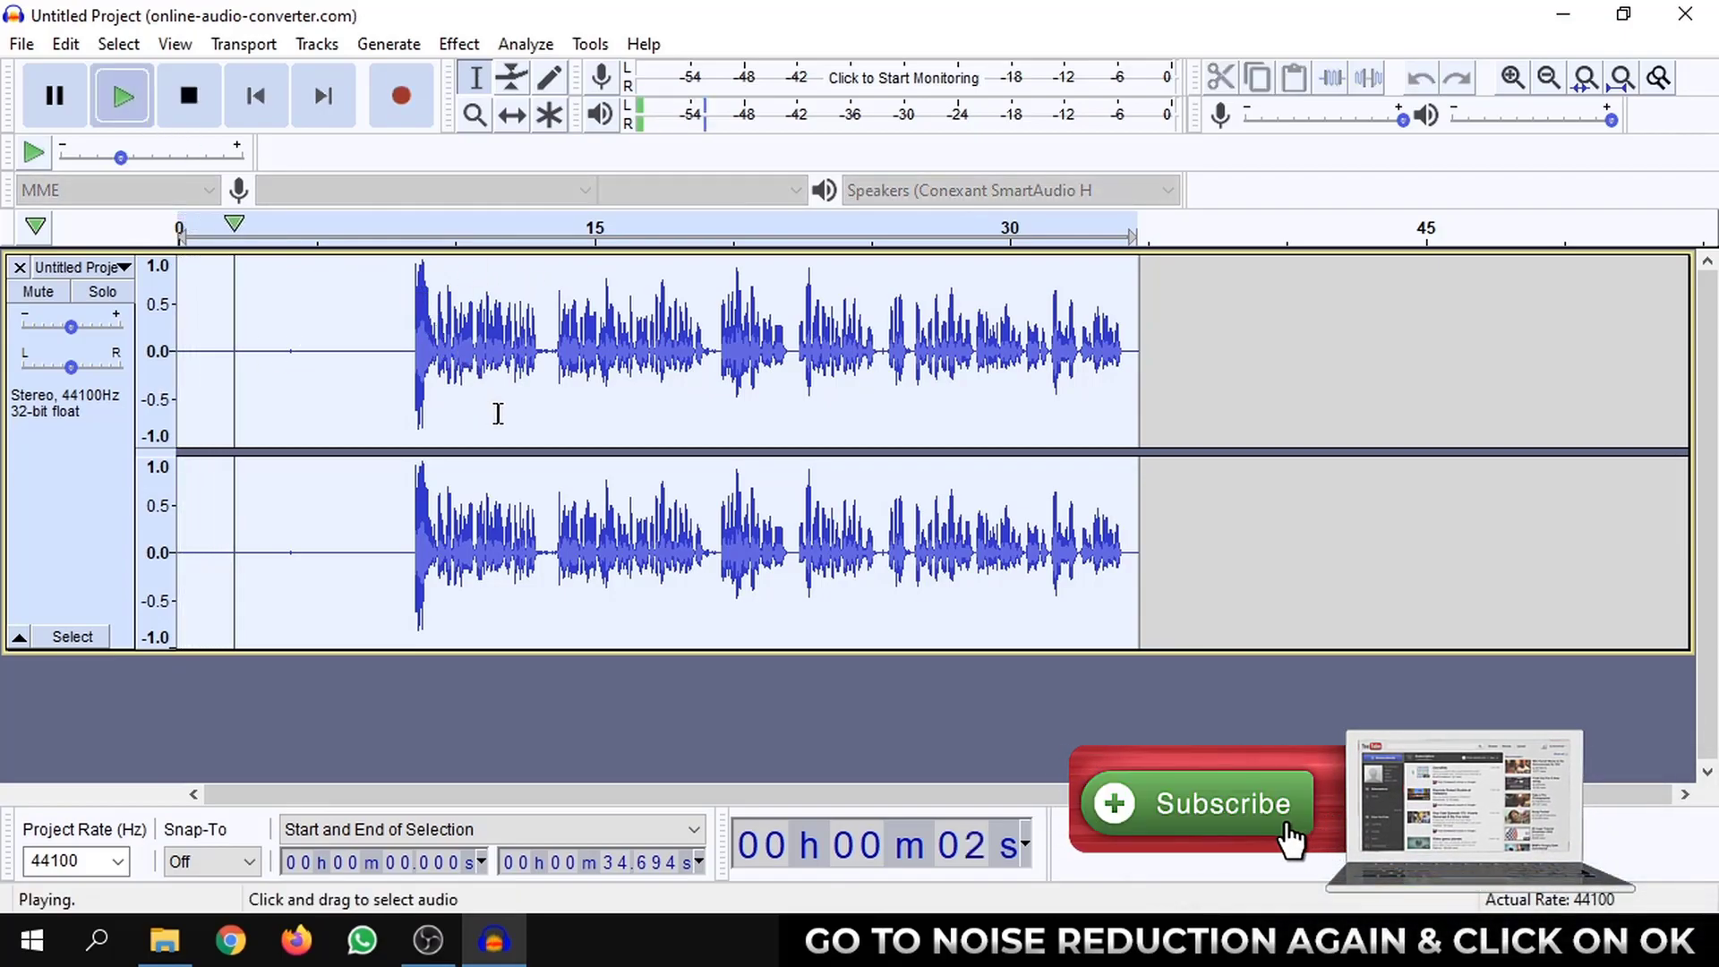
key(space)
click(368, 230)
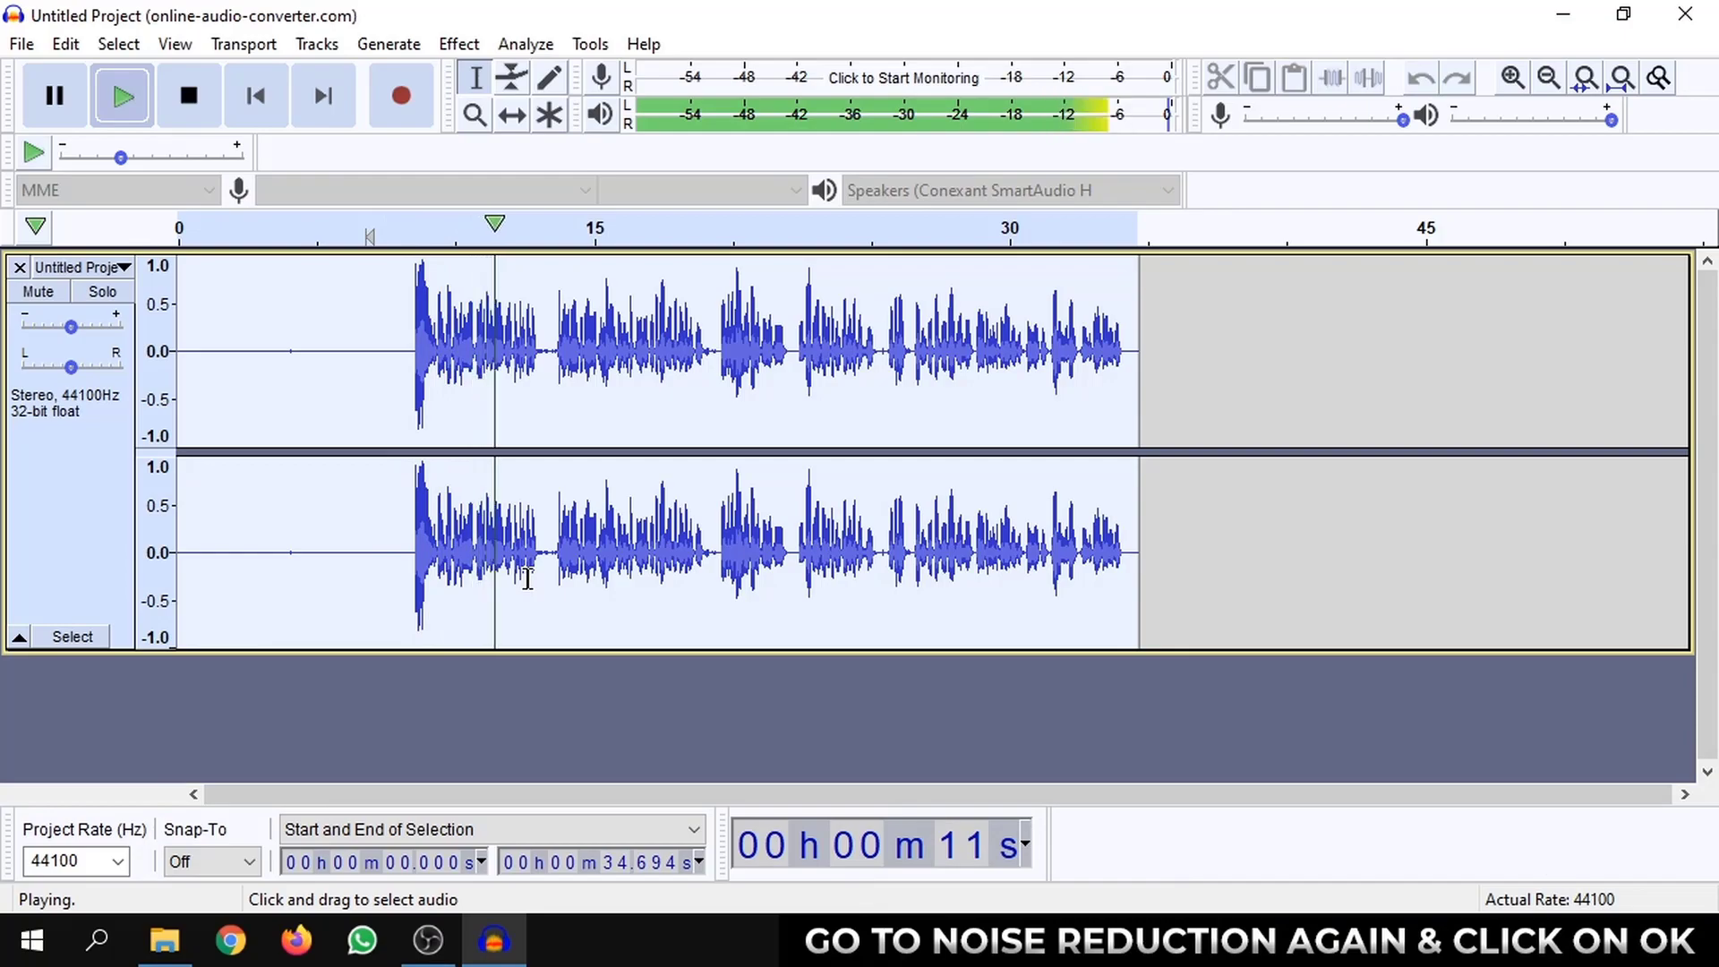
key(space)
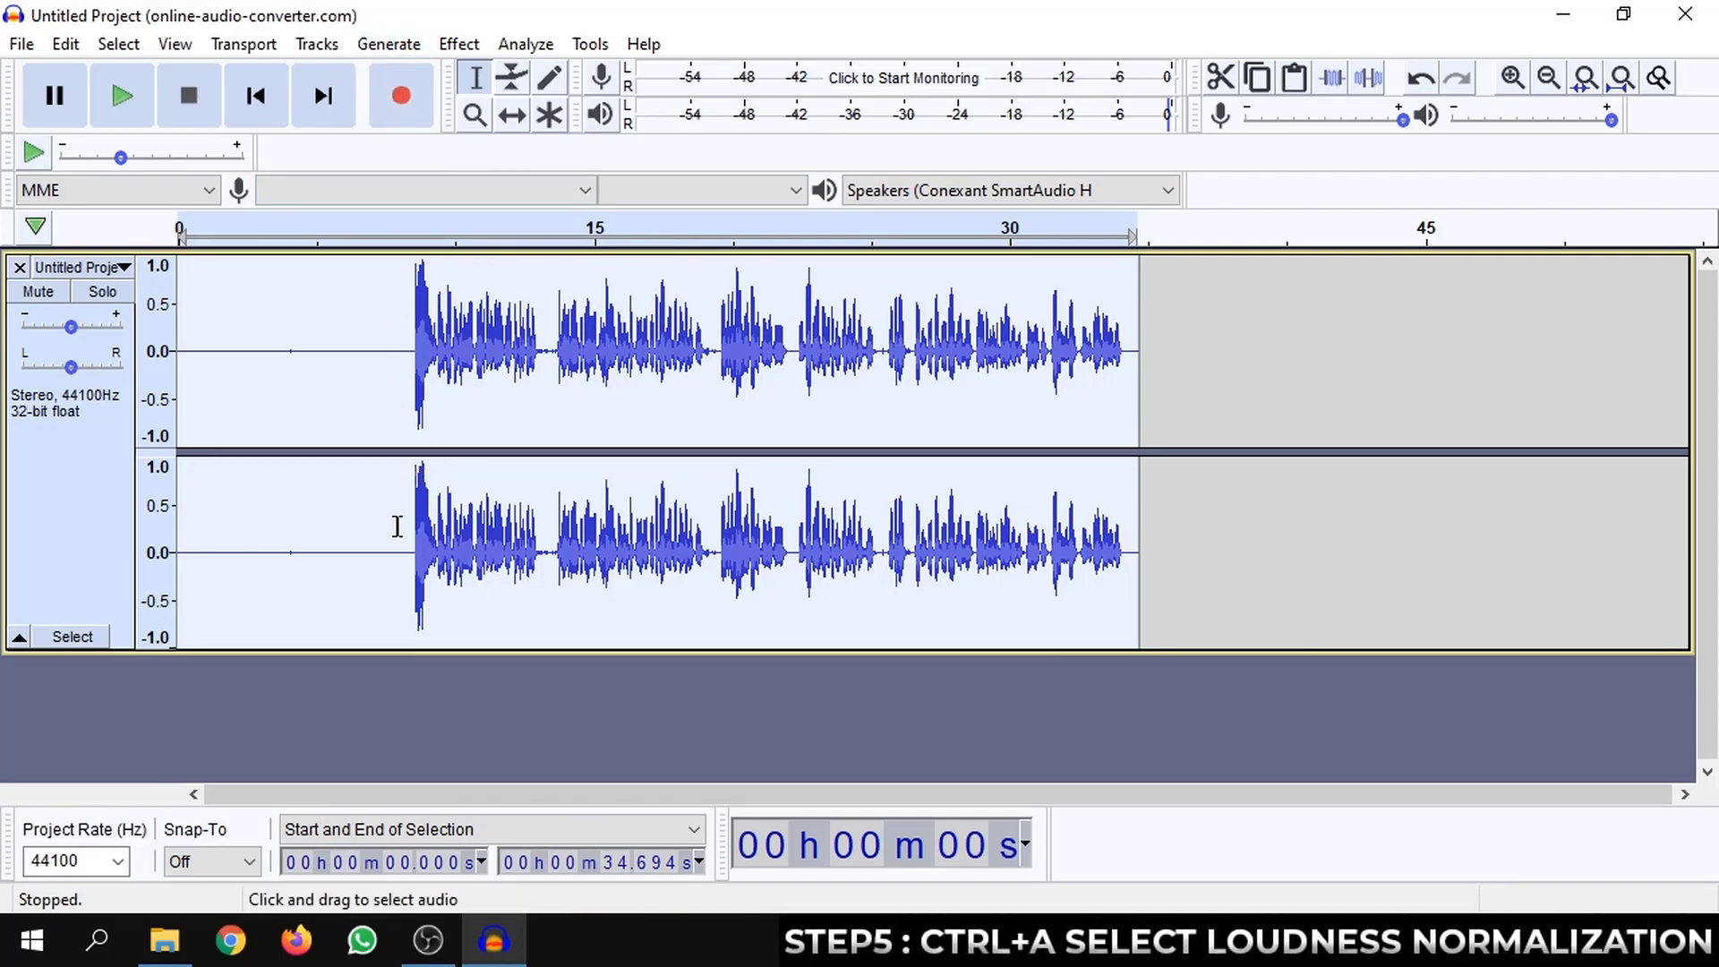
Apply Loudness Normalization to the entire track, normalizing perceived loudness to -23 LUFS
drag(422, 508, 443, 512)
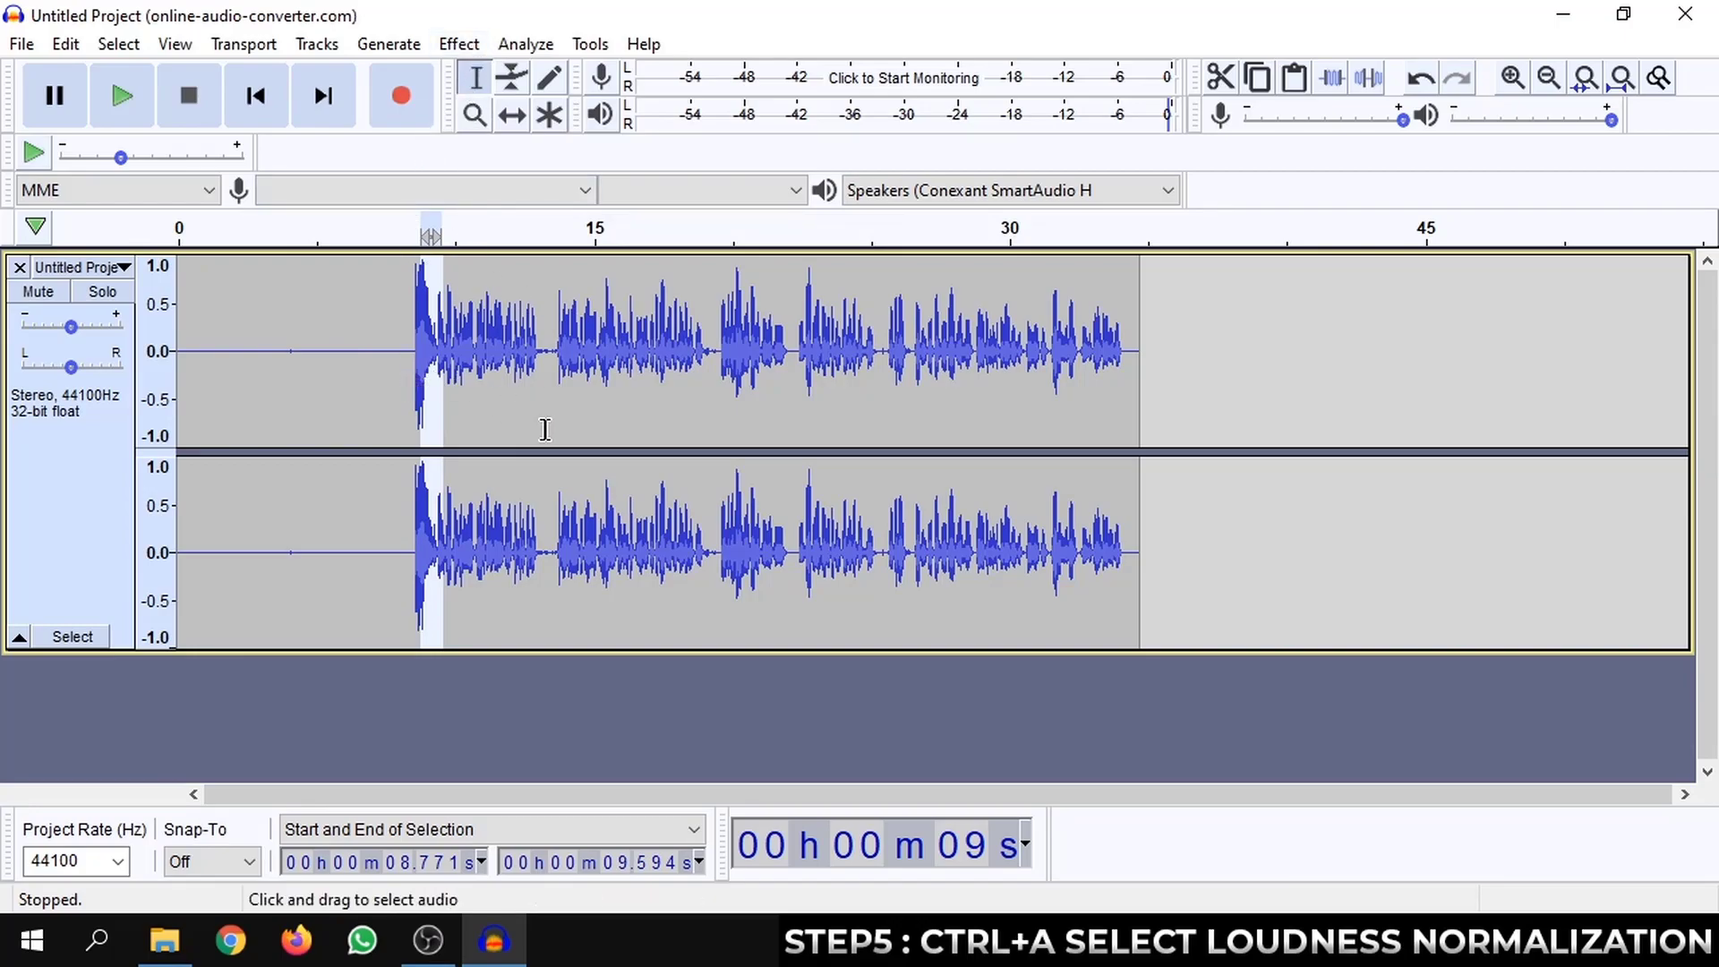
key(ctrl+a)
click(462, 45)
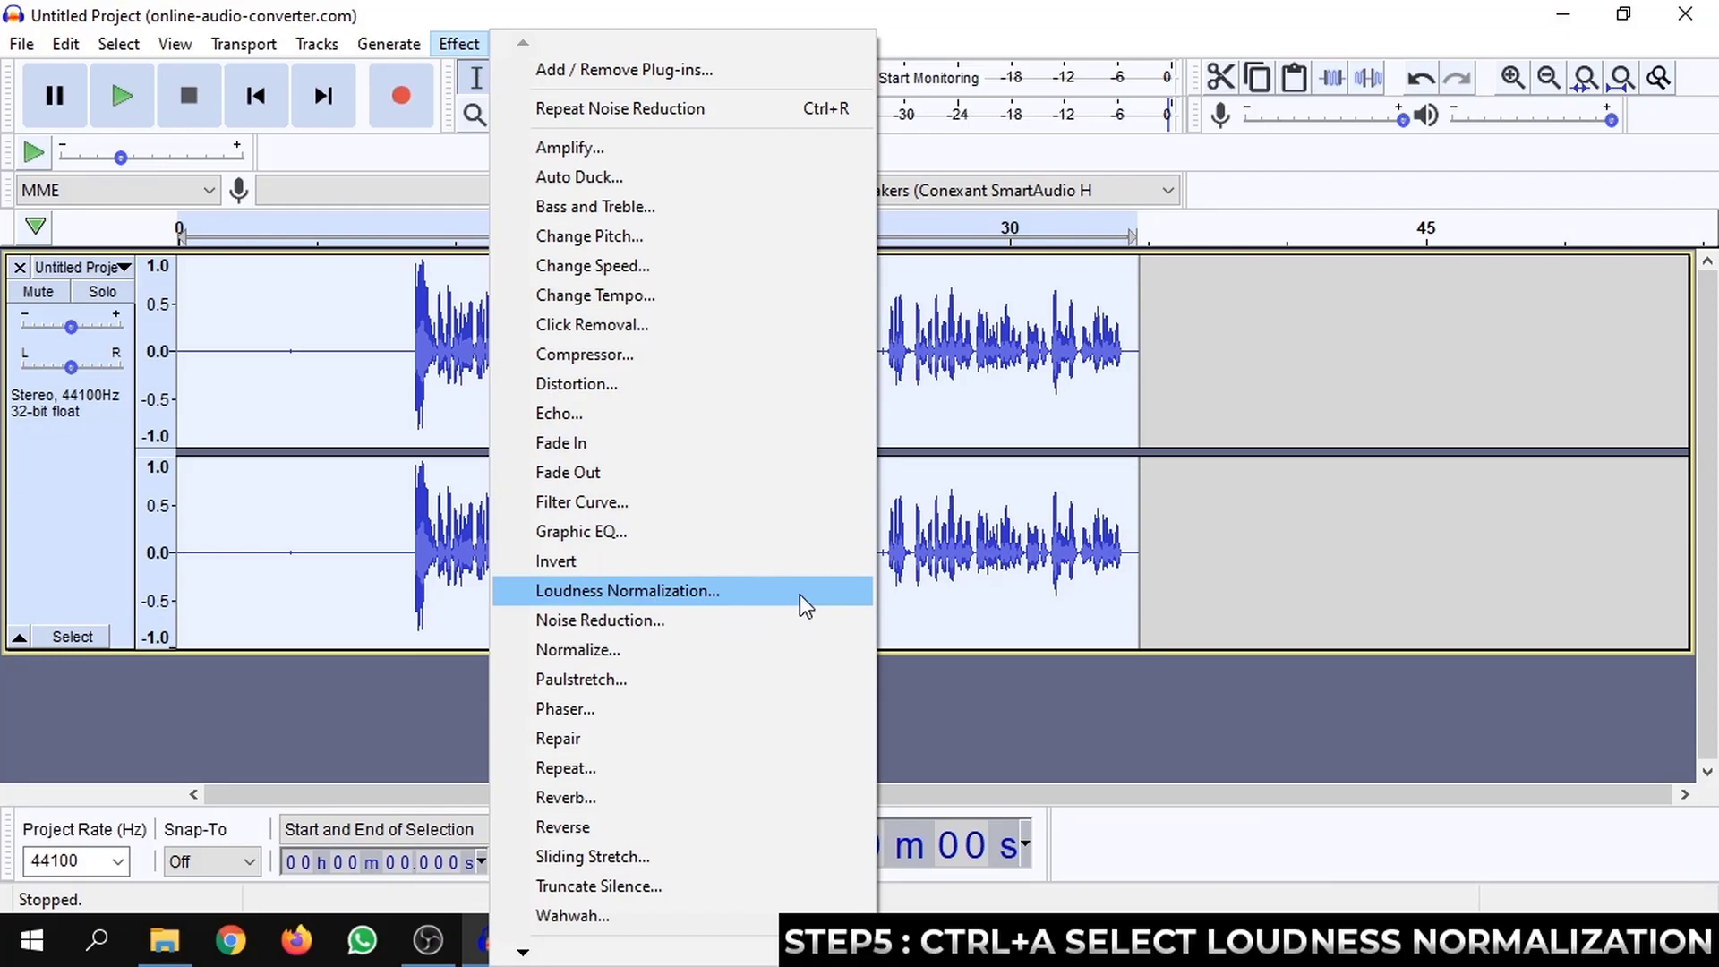
click(765, 595)
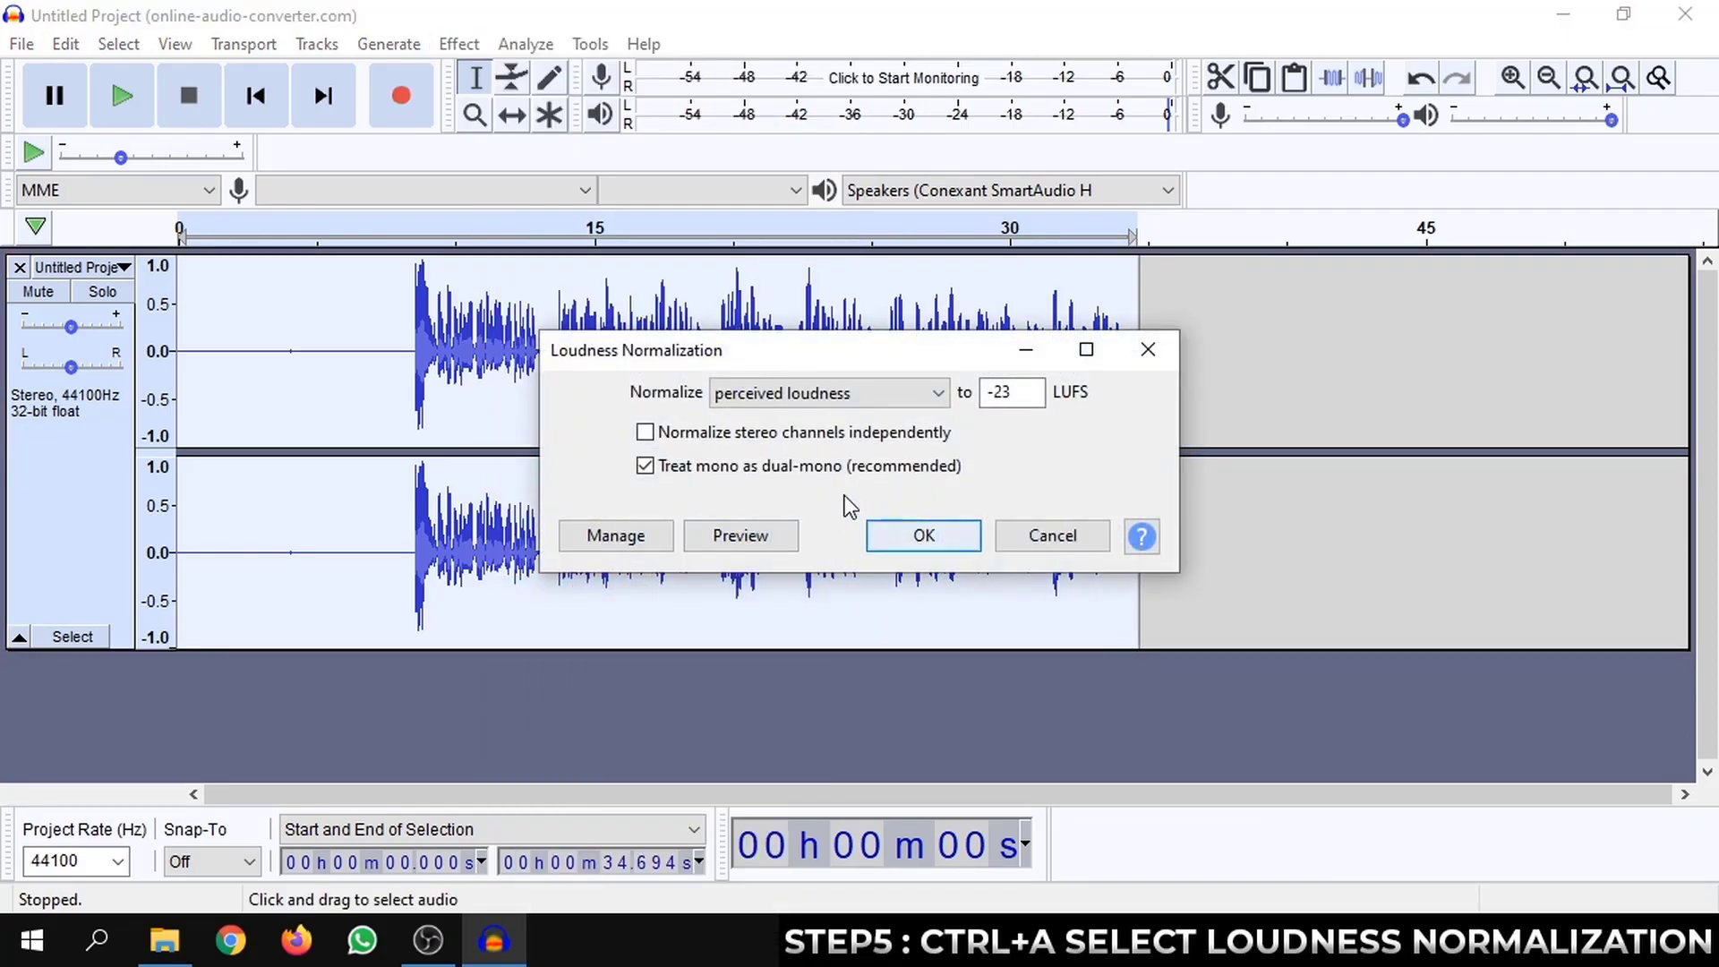
click(931, 536)
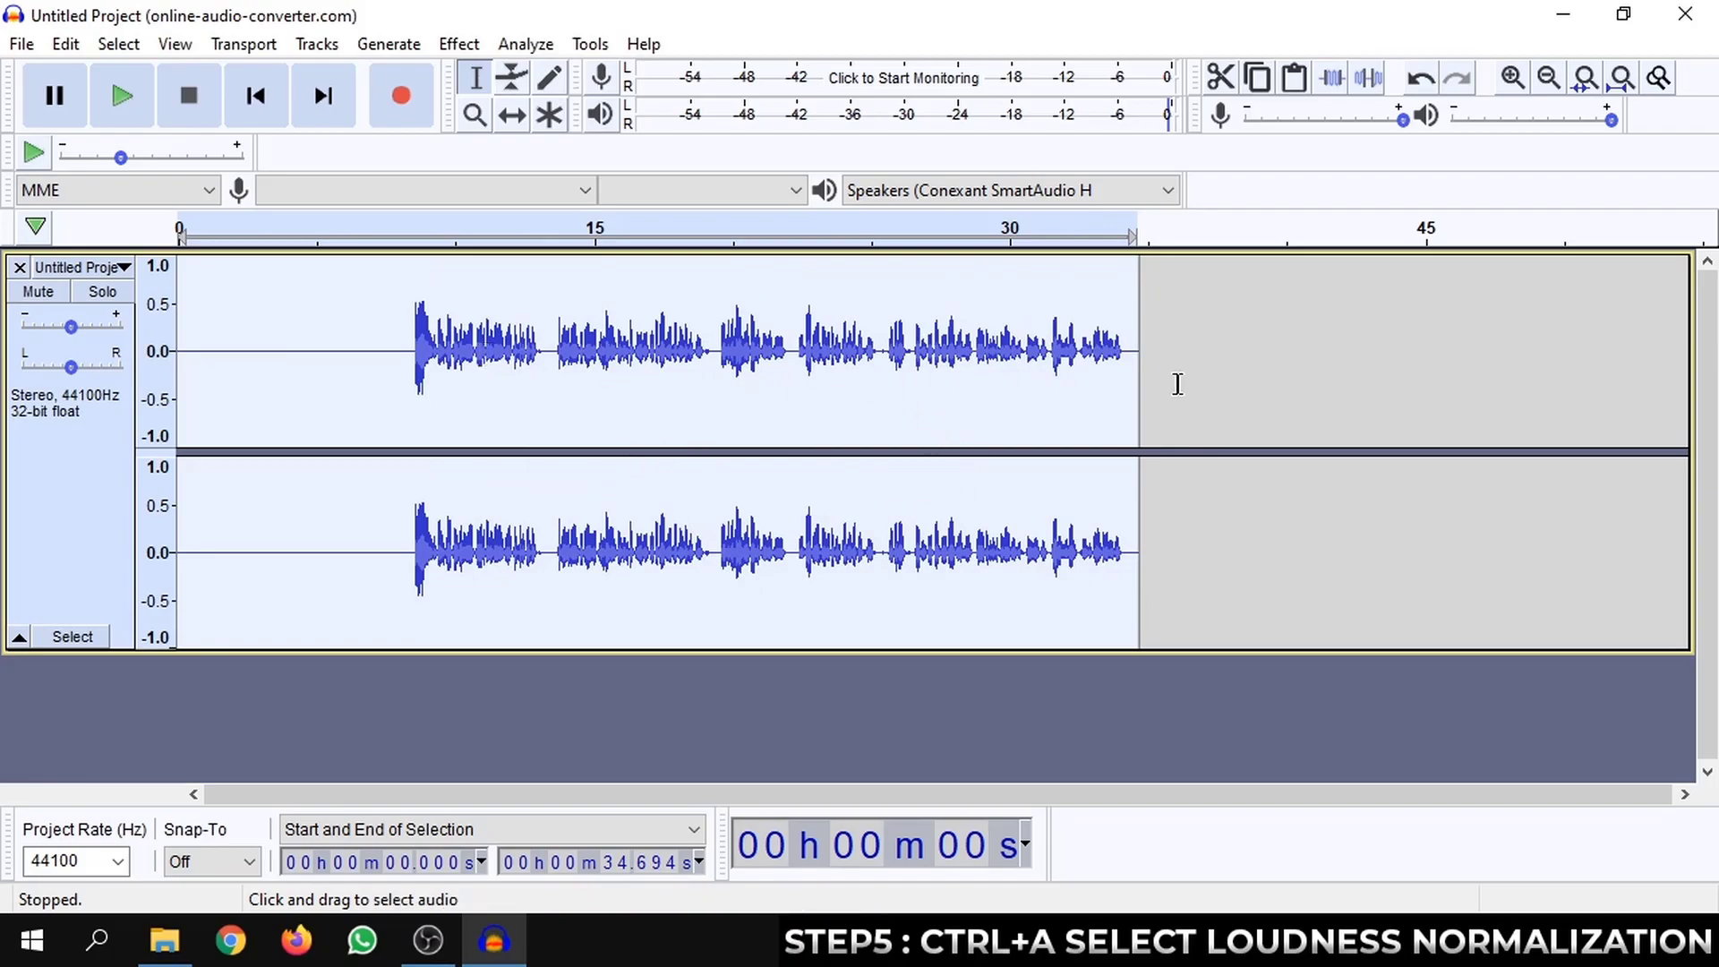
Play the normalized track from about 8 seconds and stop playback
click(402, 267)
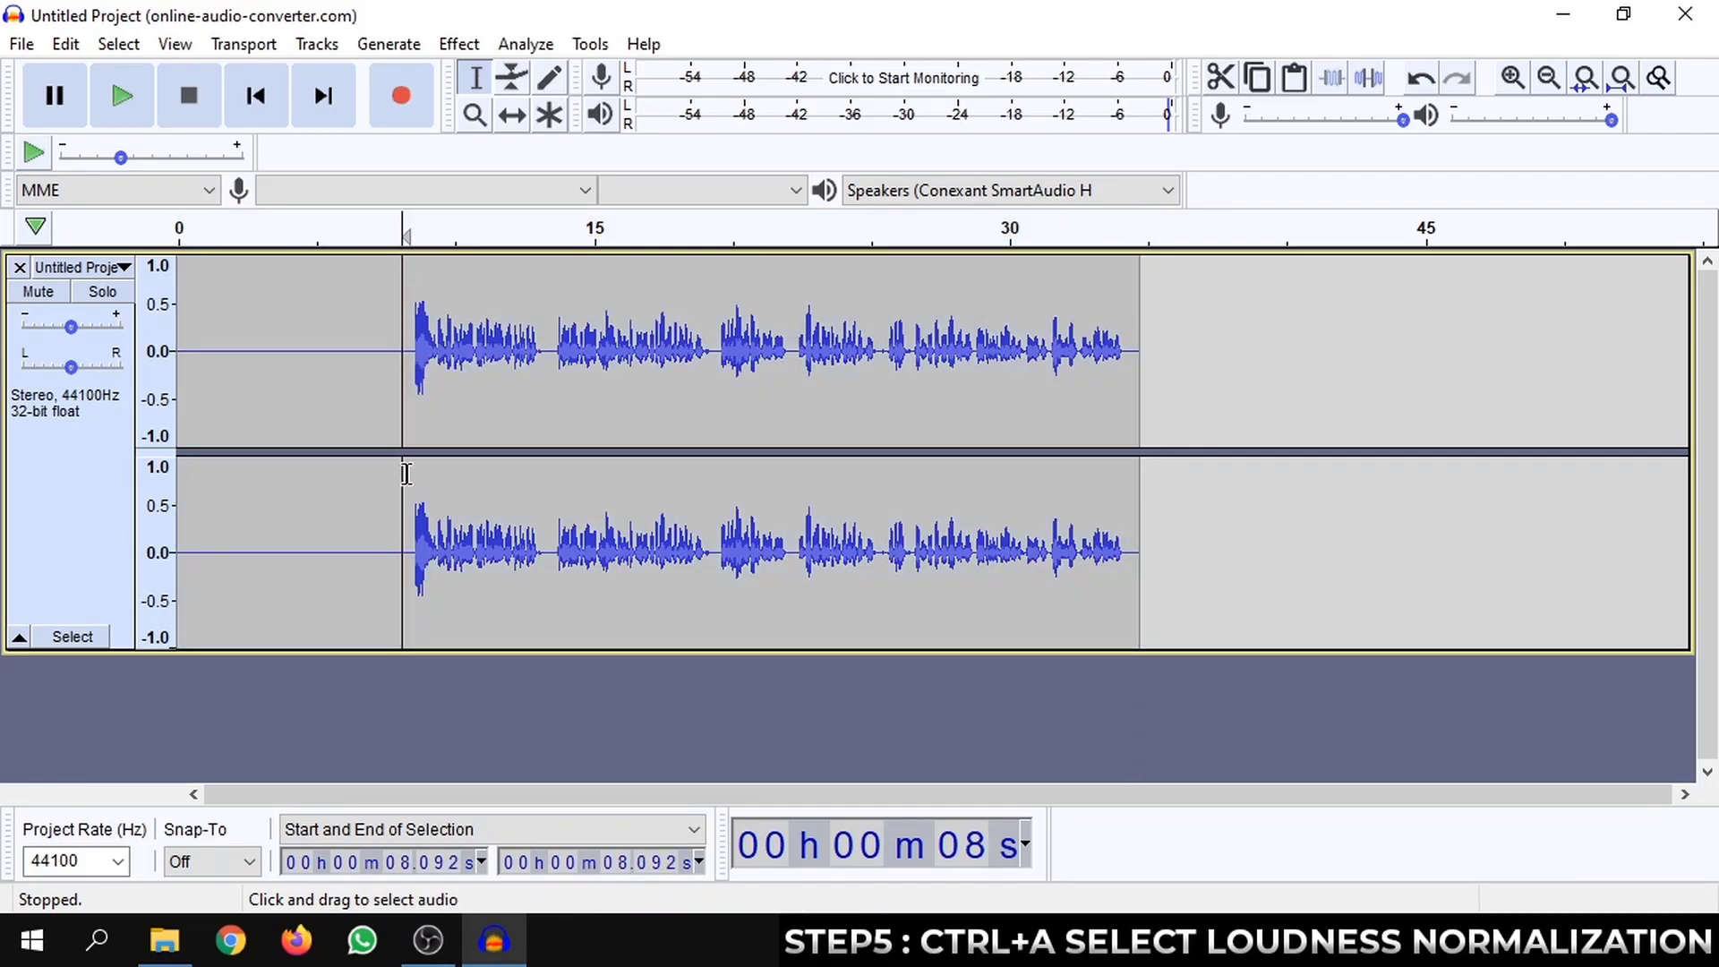
key(space)
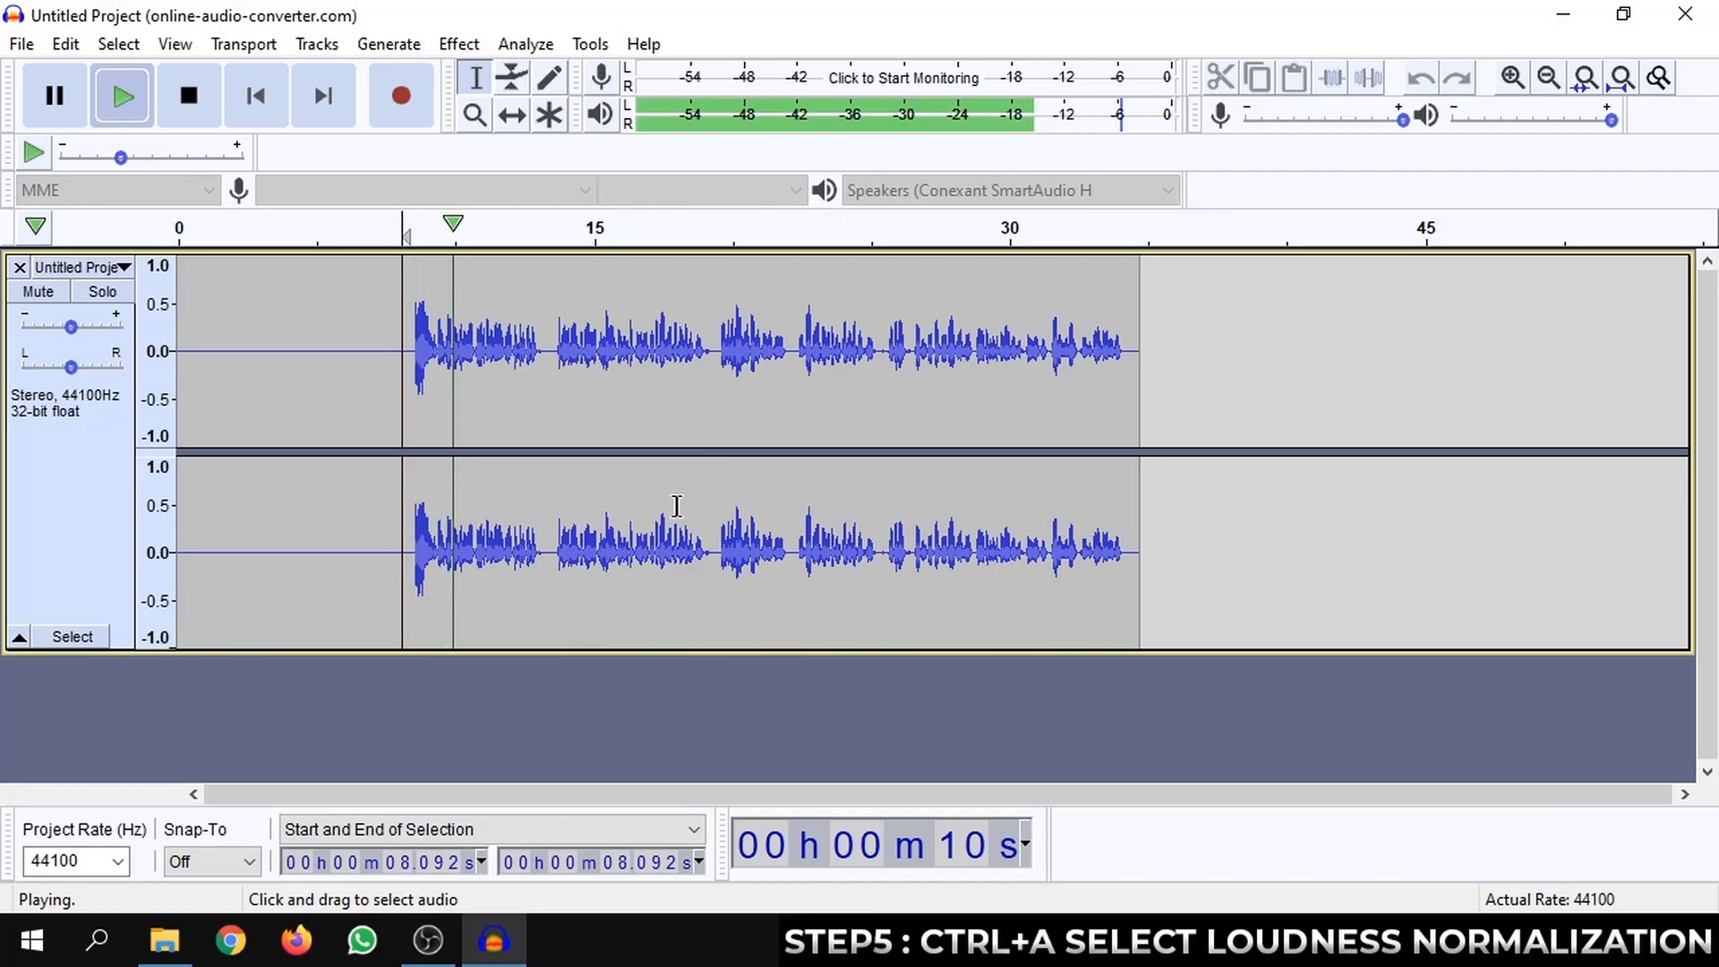
click(186, 97)
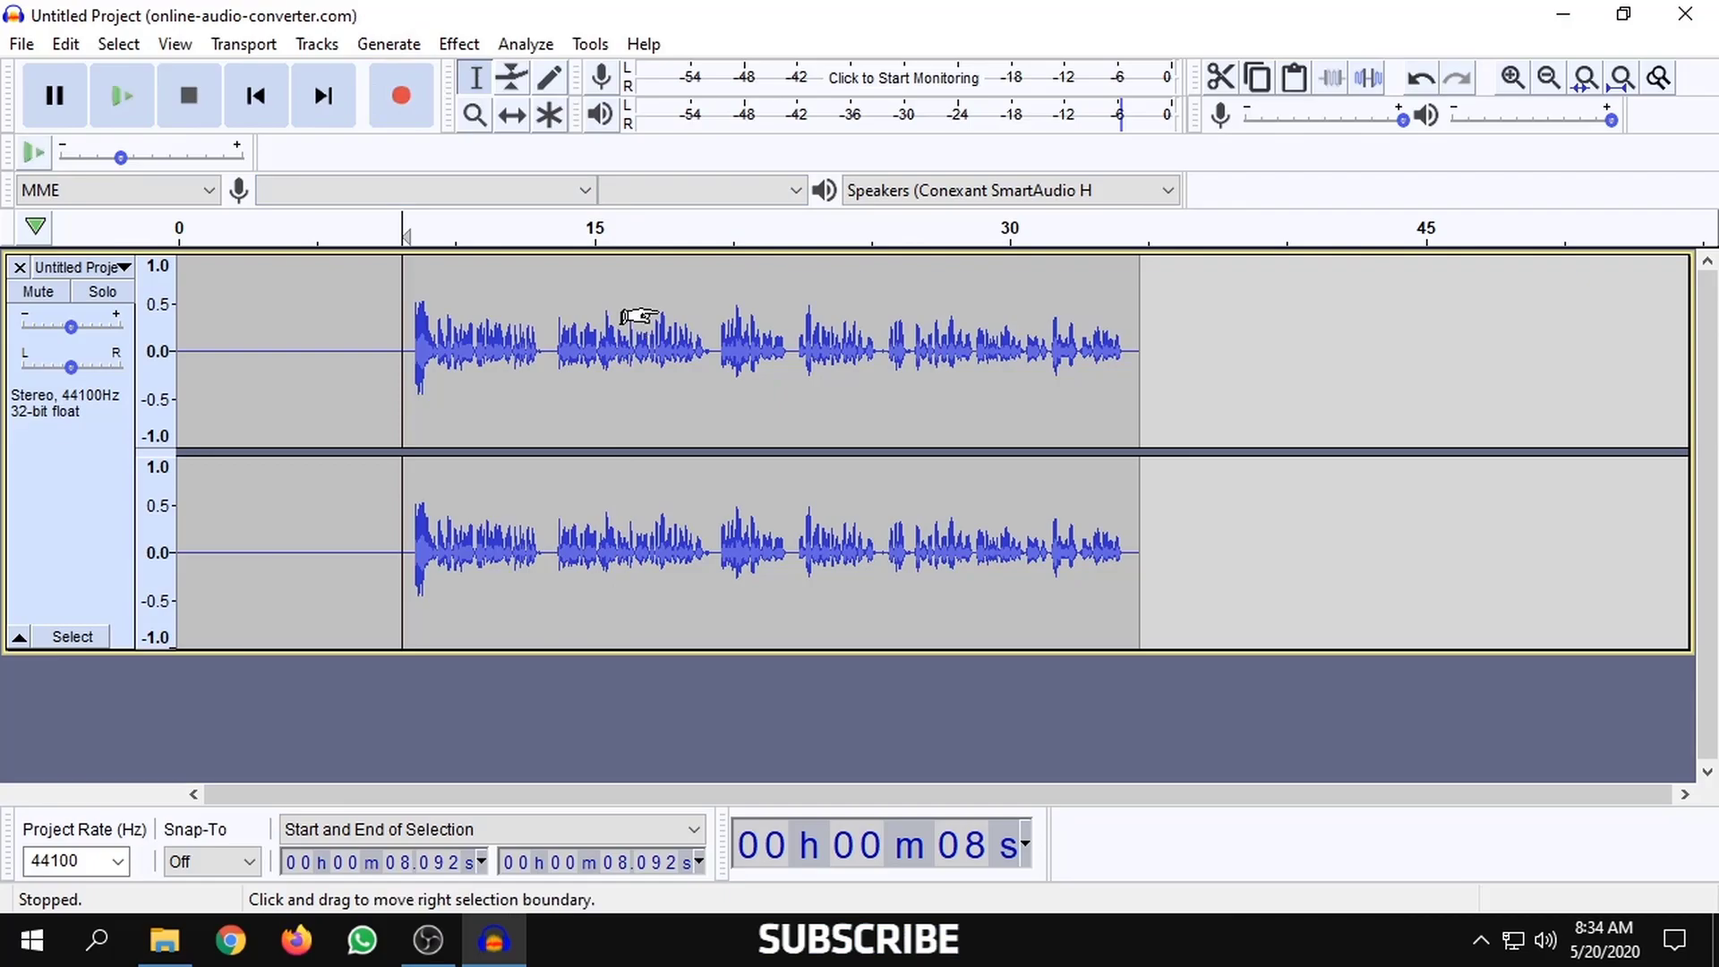
Apply Filter Curve EQ to the entire track using the Bass Boost factory preset, with the 100 Hz point lowered to about 5 dB
key(ctrl+a)
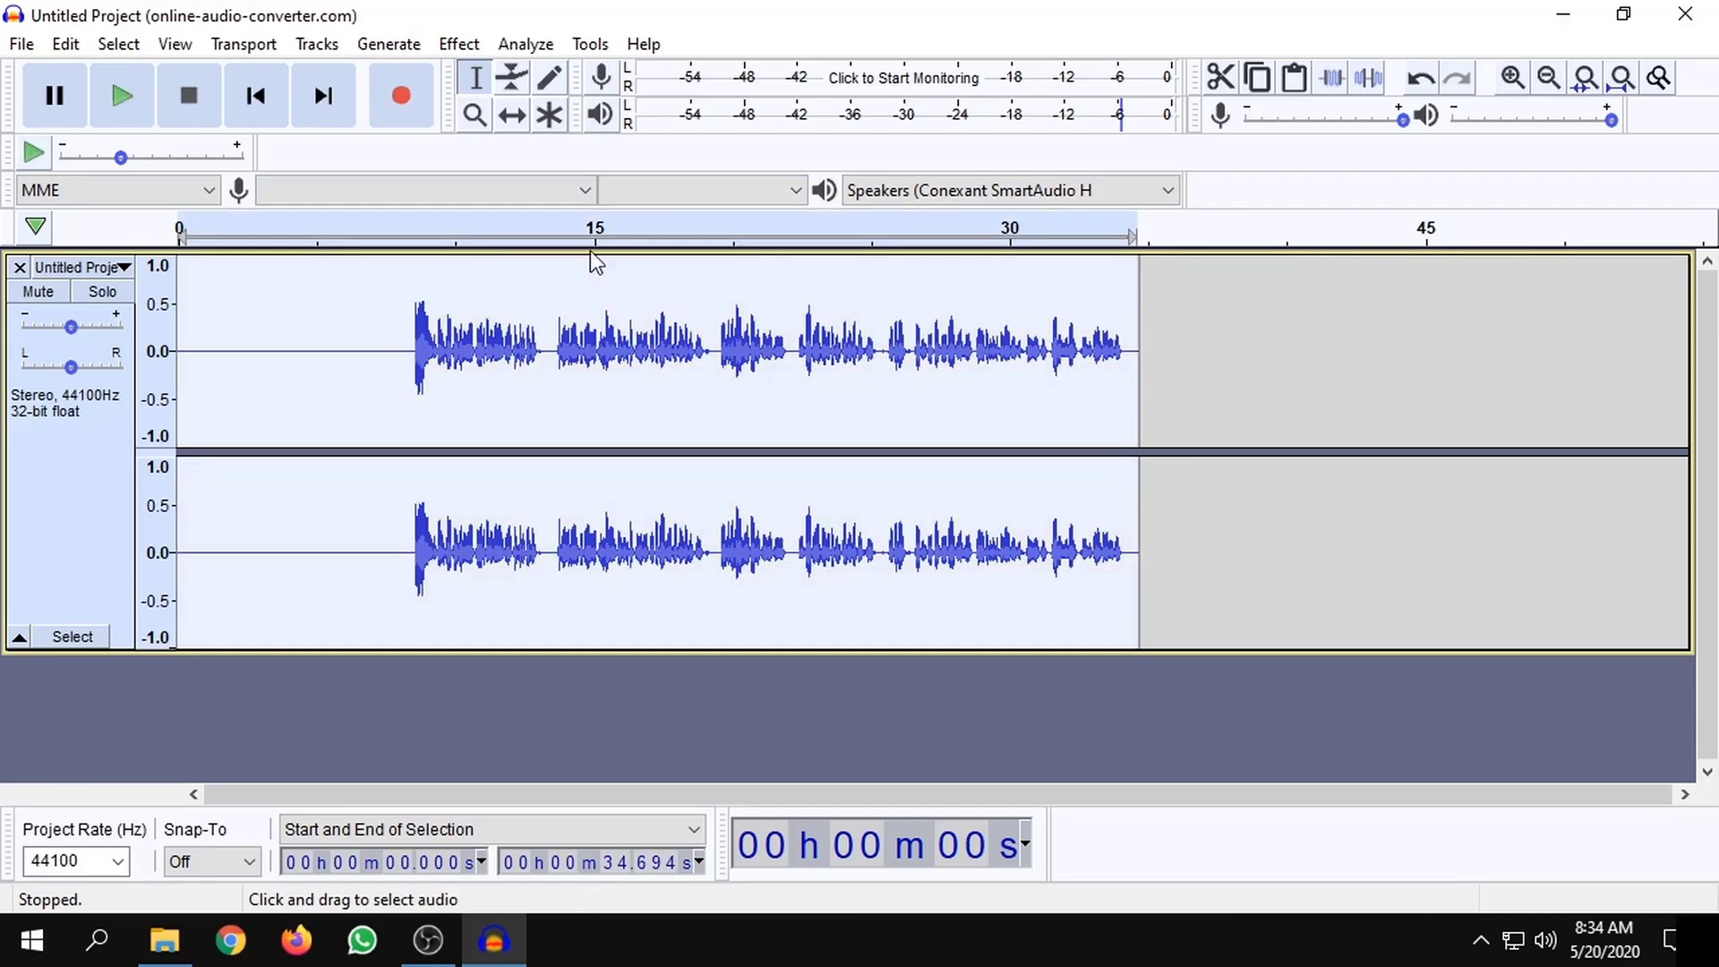
click(474, 45)
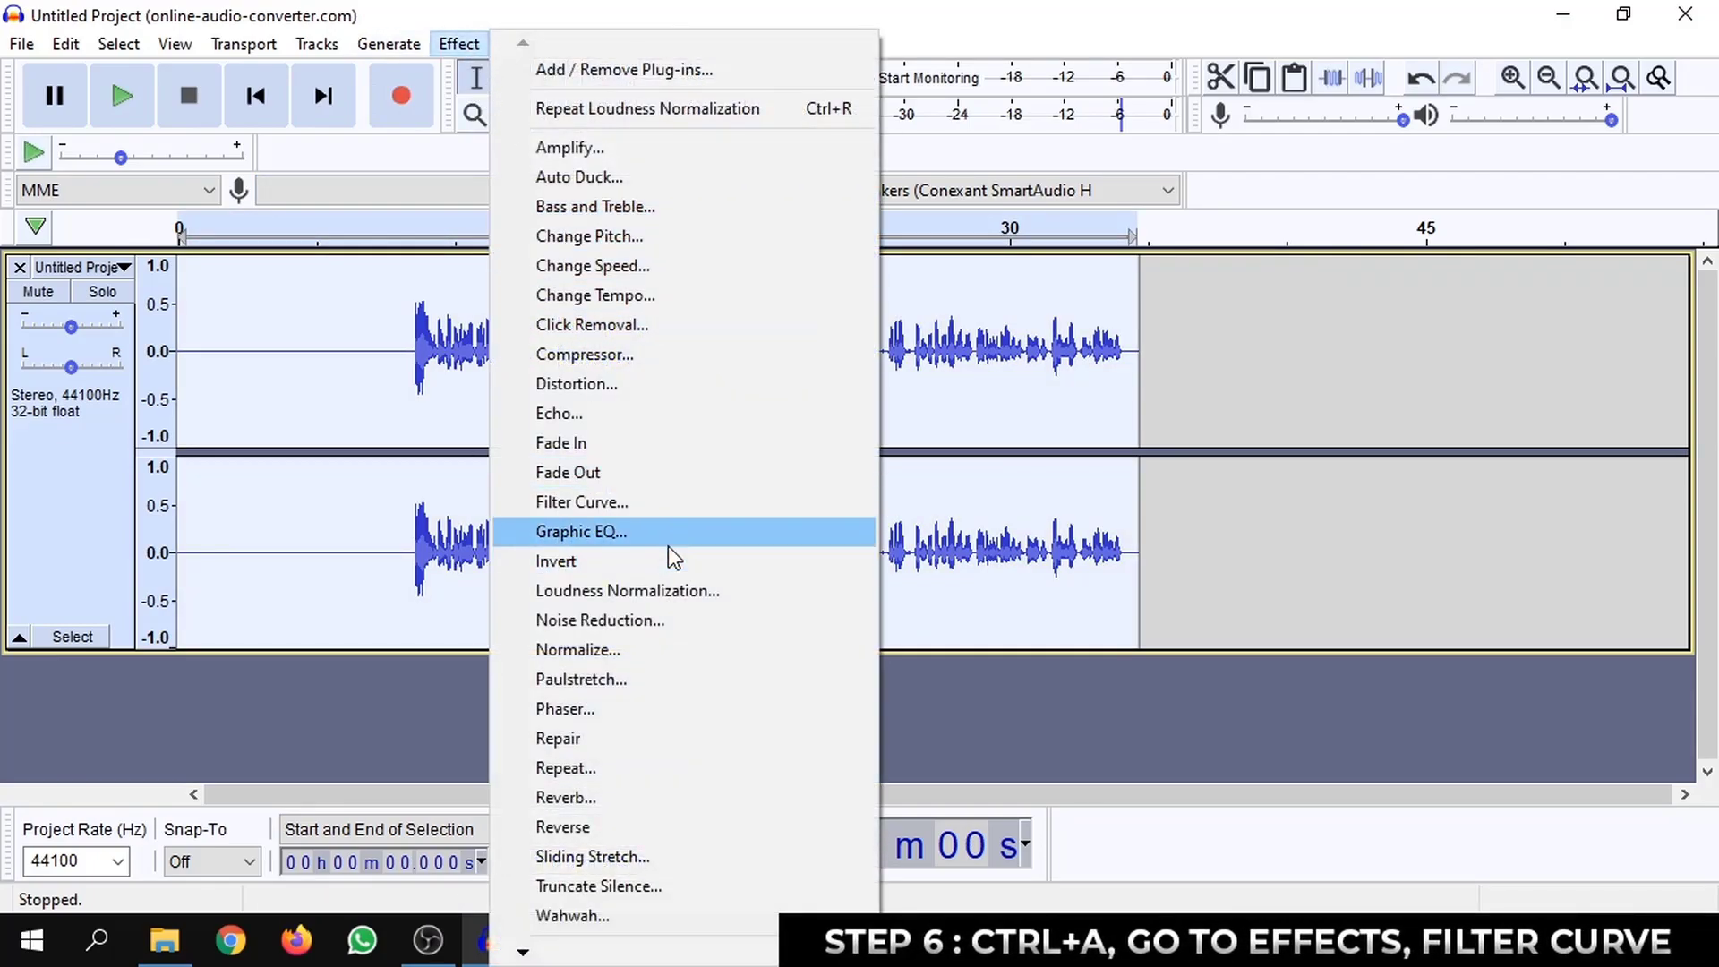
click(691, 507)
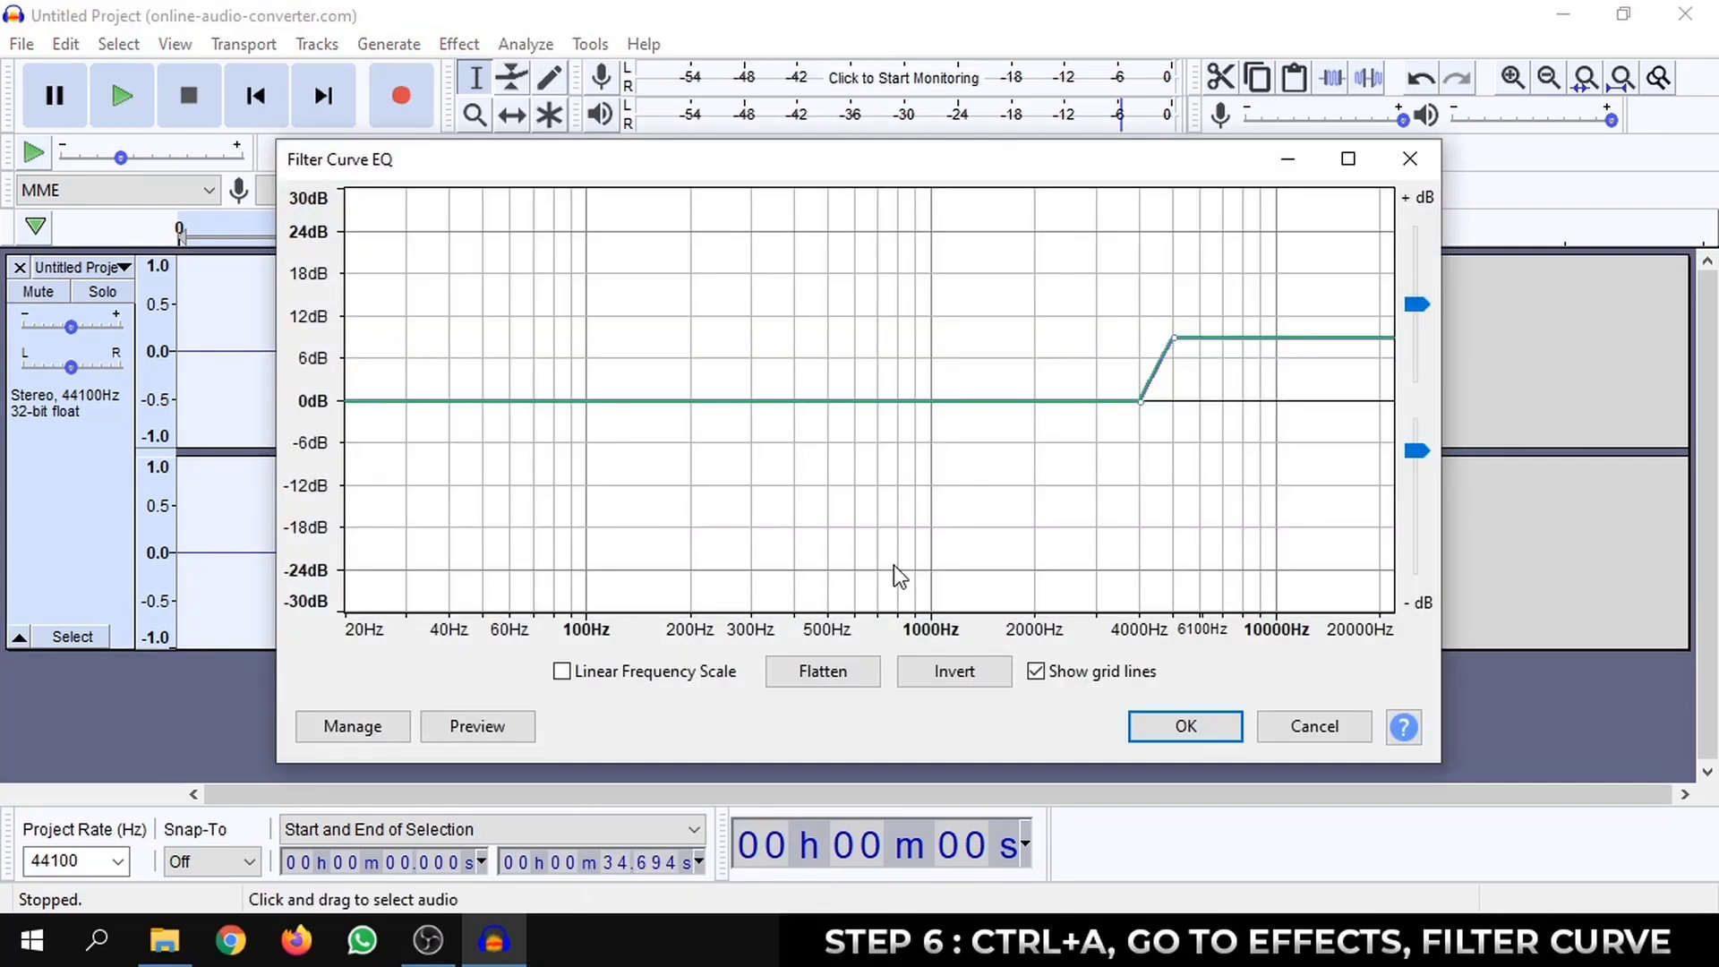
click(351, 724)
mouse_move(468, 576)
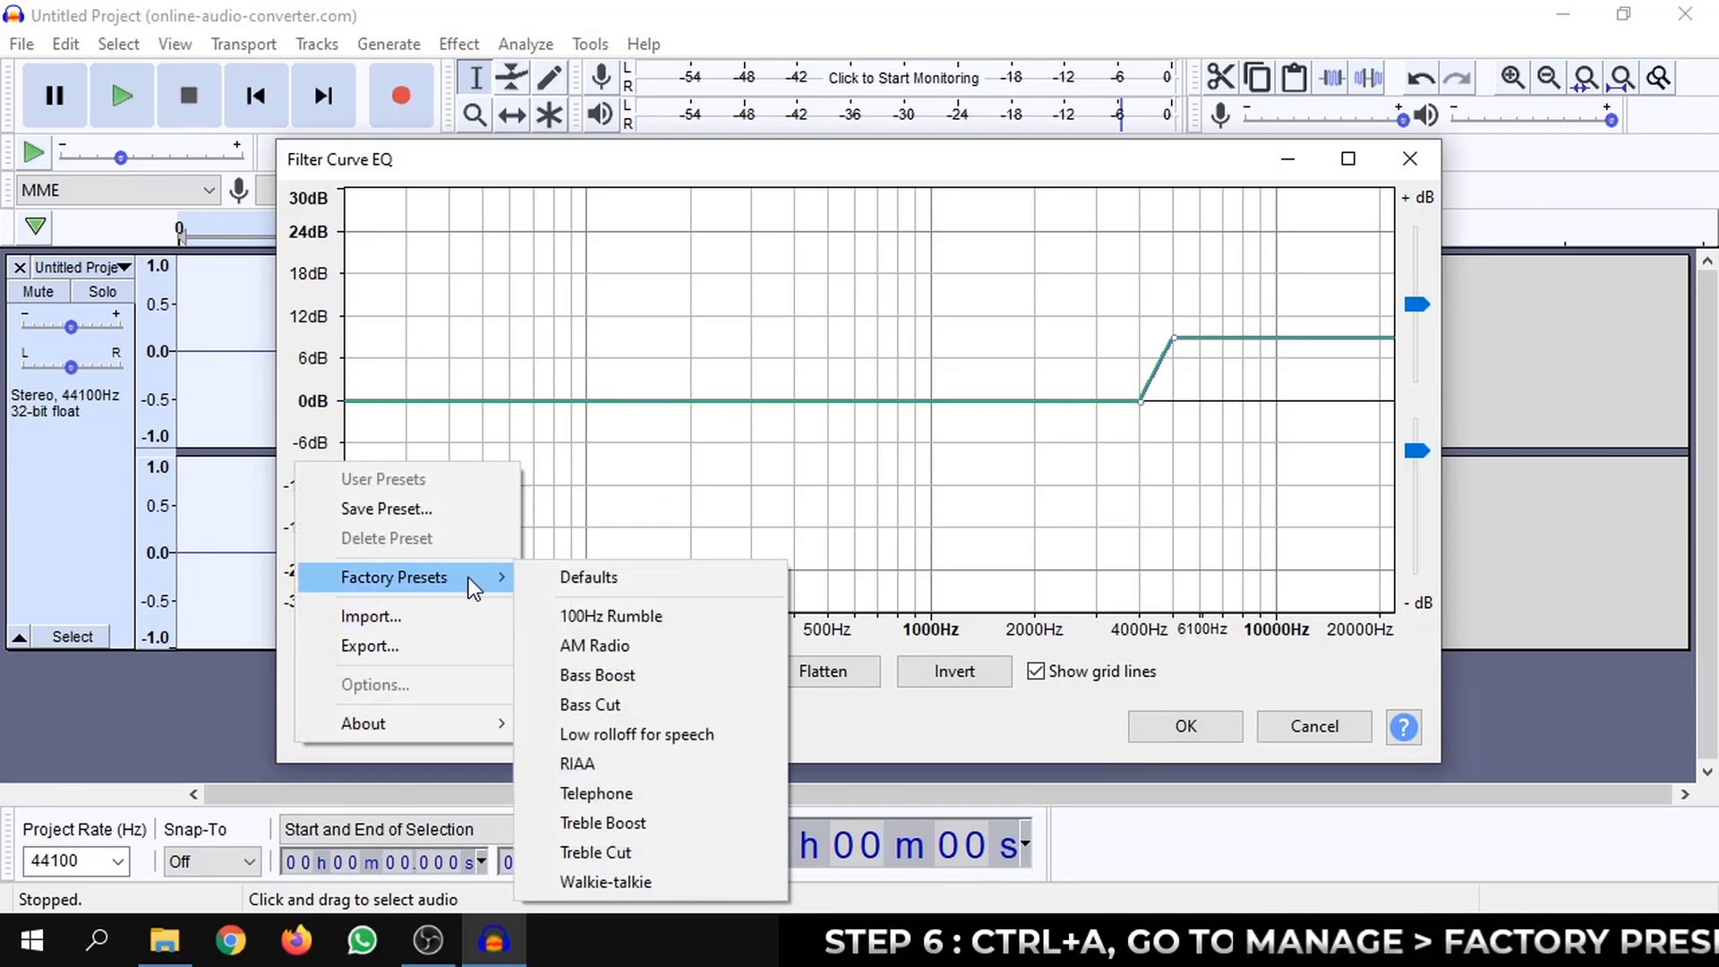
click(684, 686)
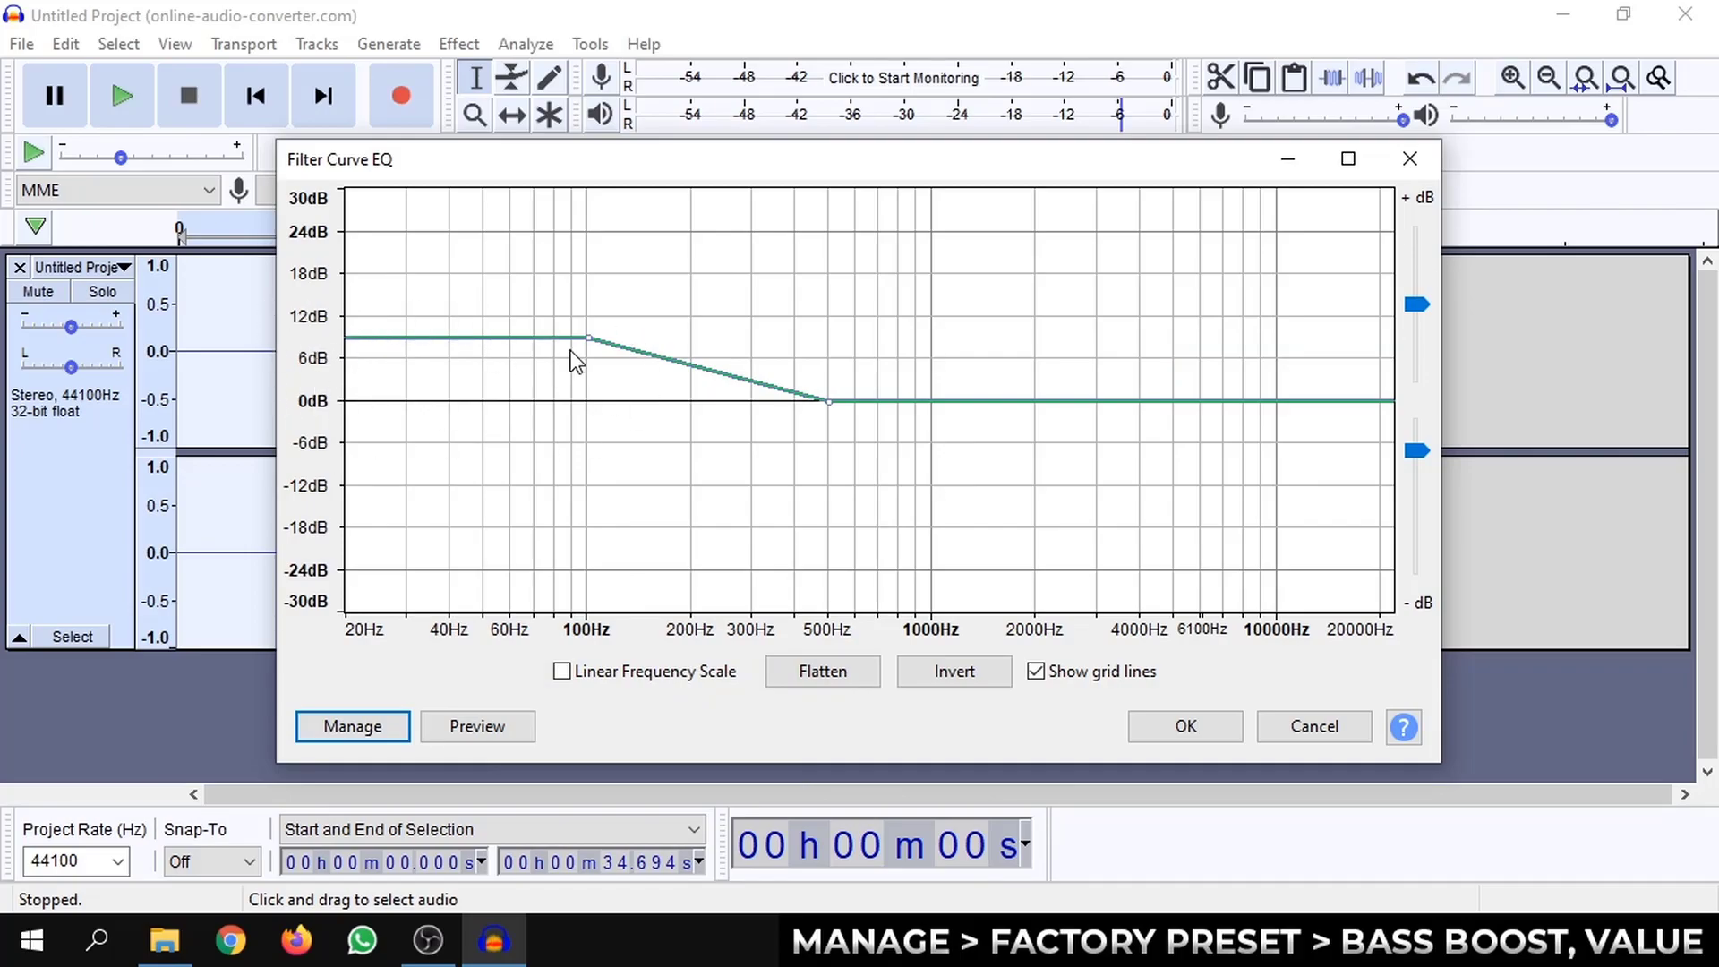
mouse_move(587, 336)
mouse_down()
mouse_move(593, 401)
mouse_move(593, 364)
mouse_up()
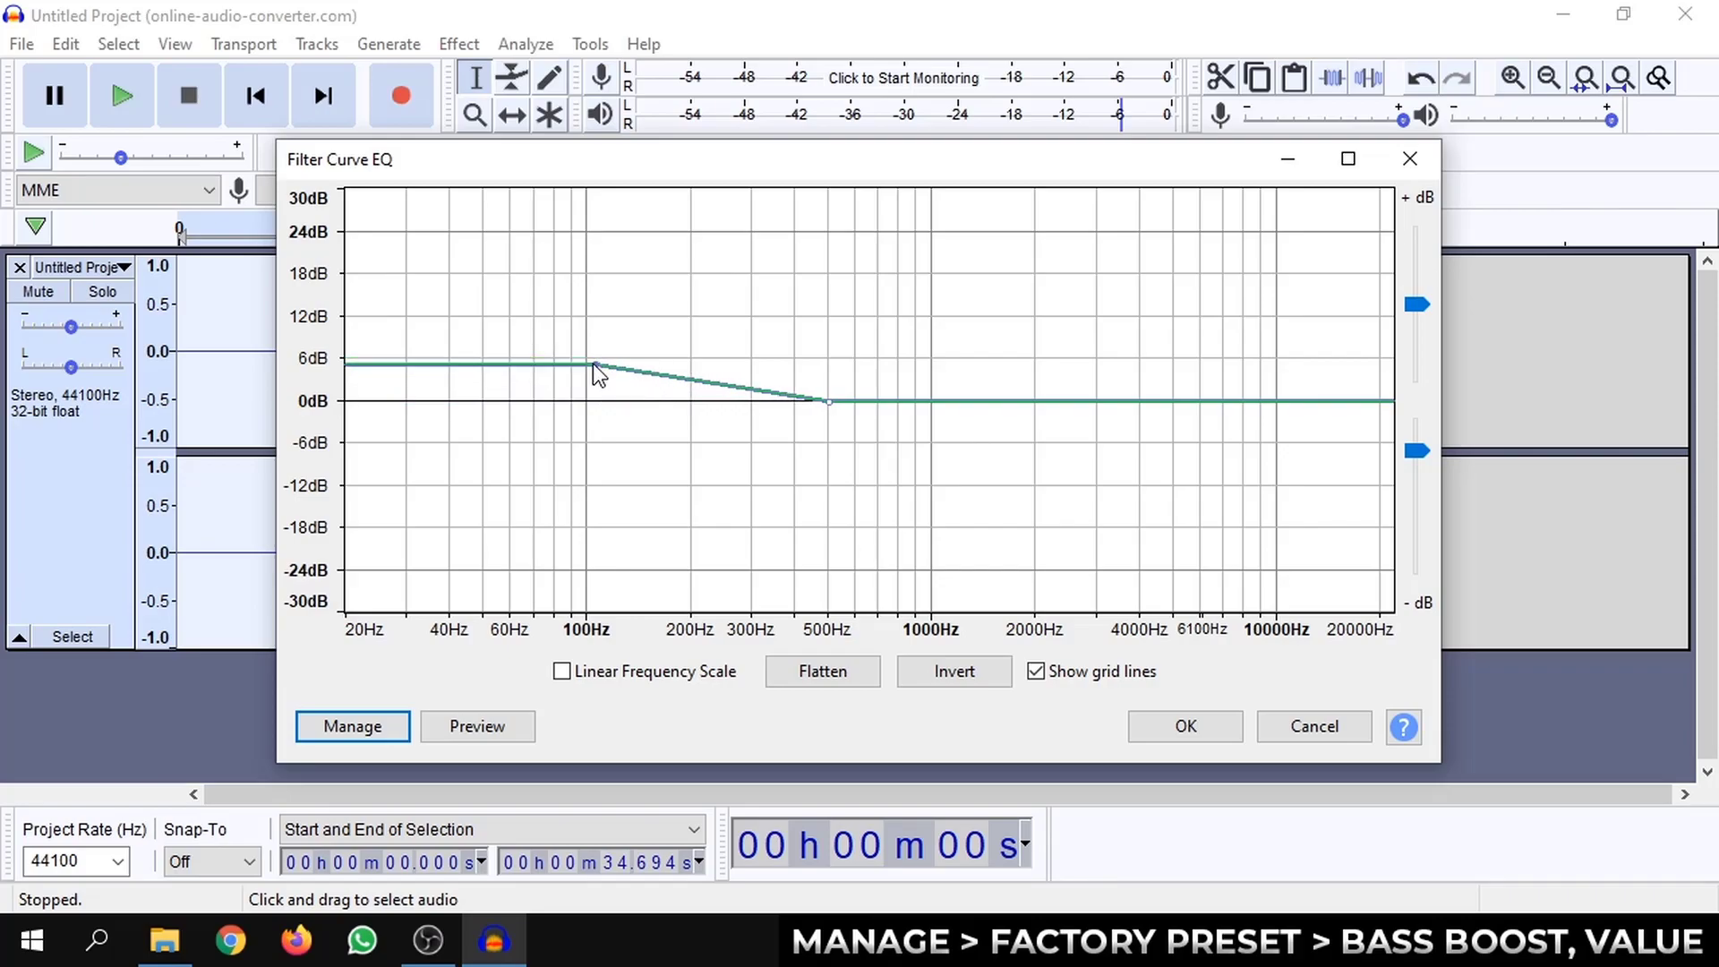
click(1196, 735)
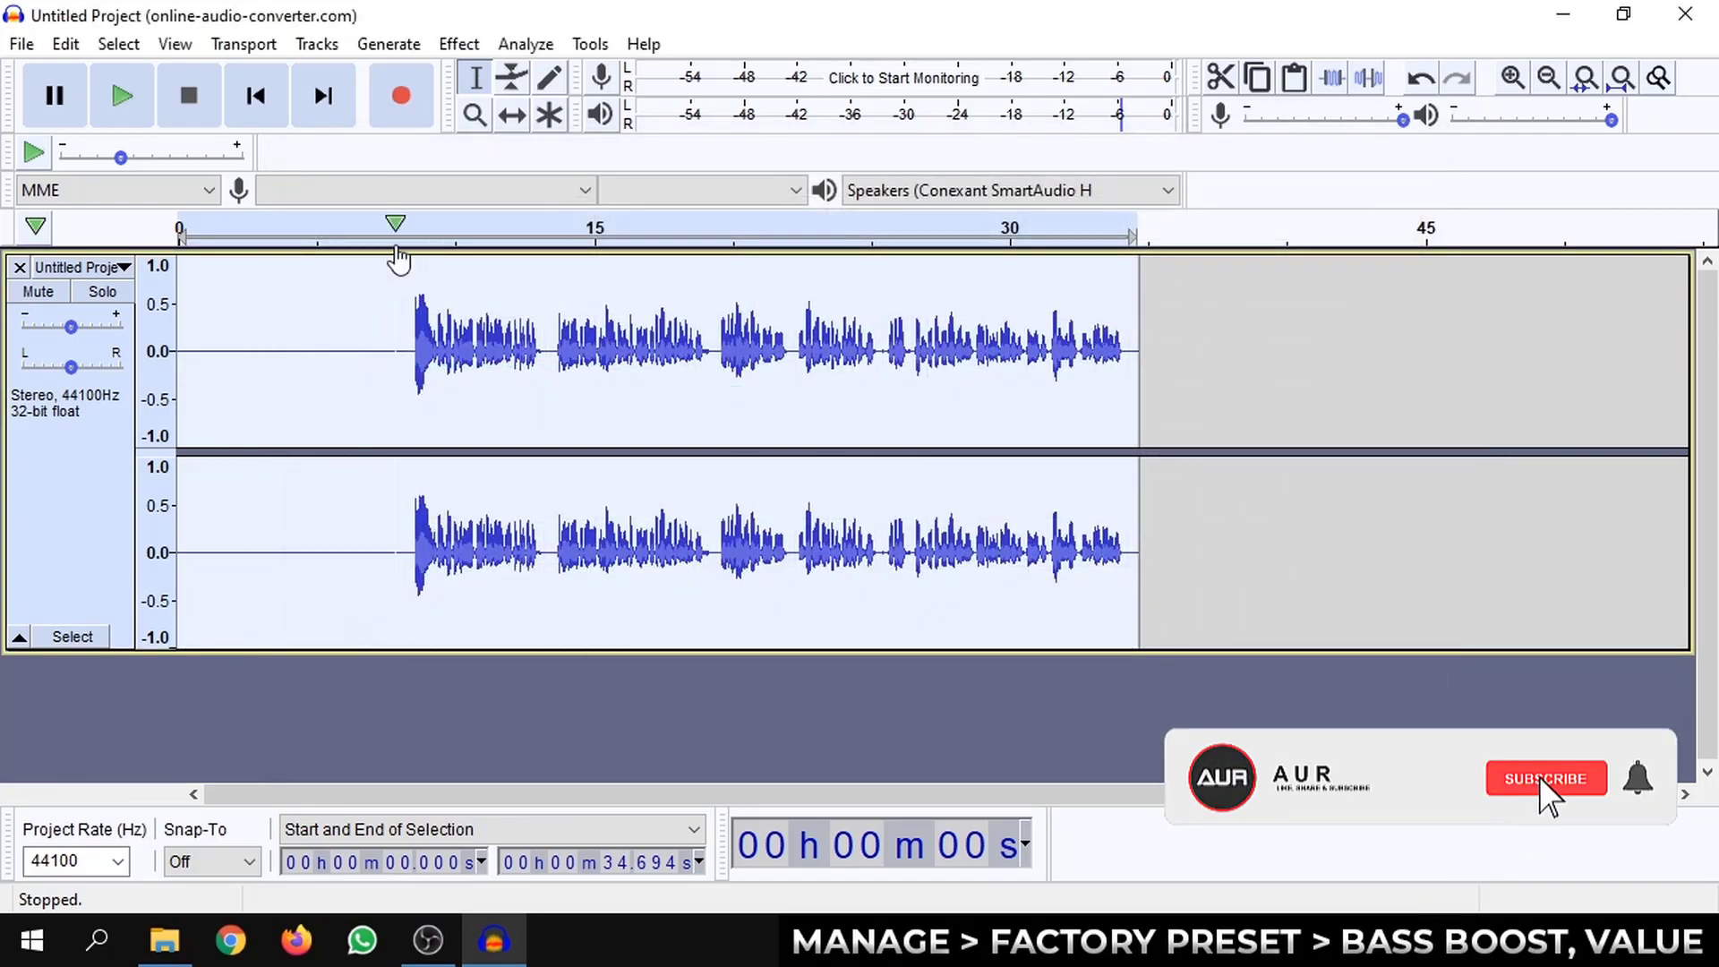
Play the bass-boosted track from just before the speech begins and stop playback
click(398, 255)
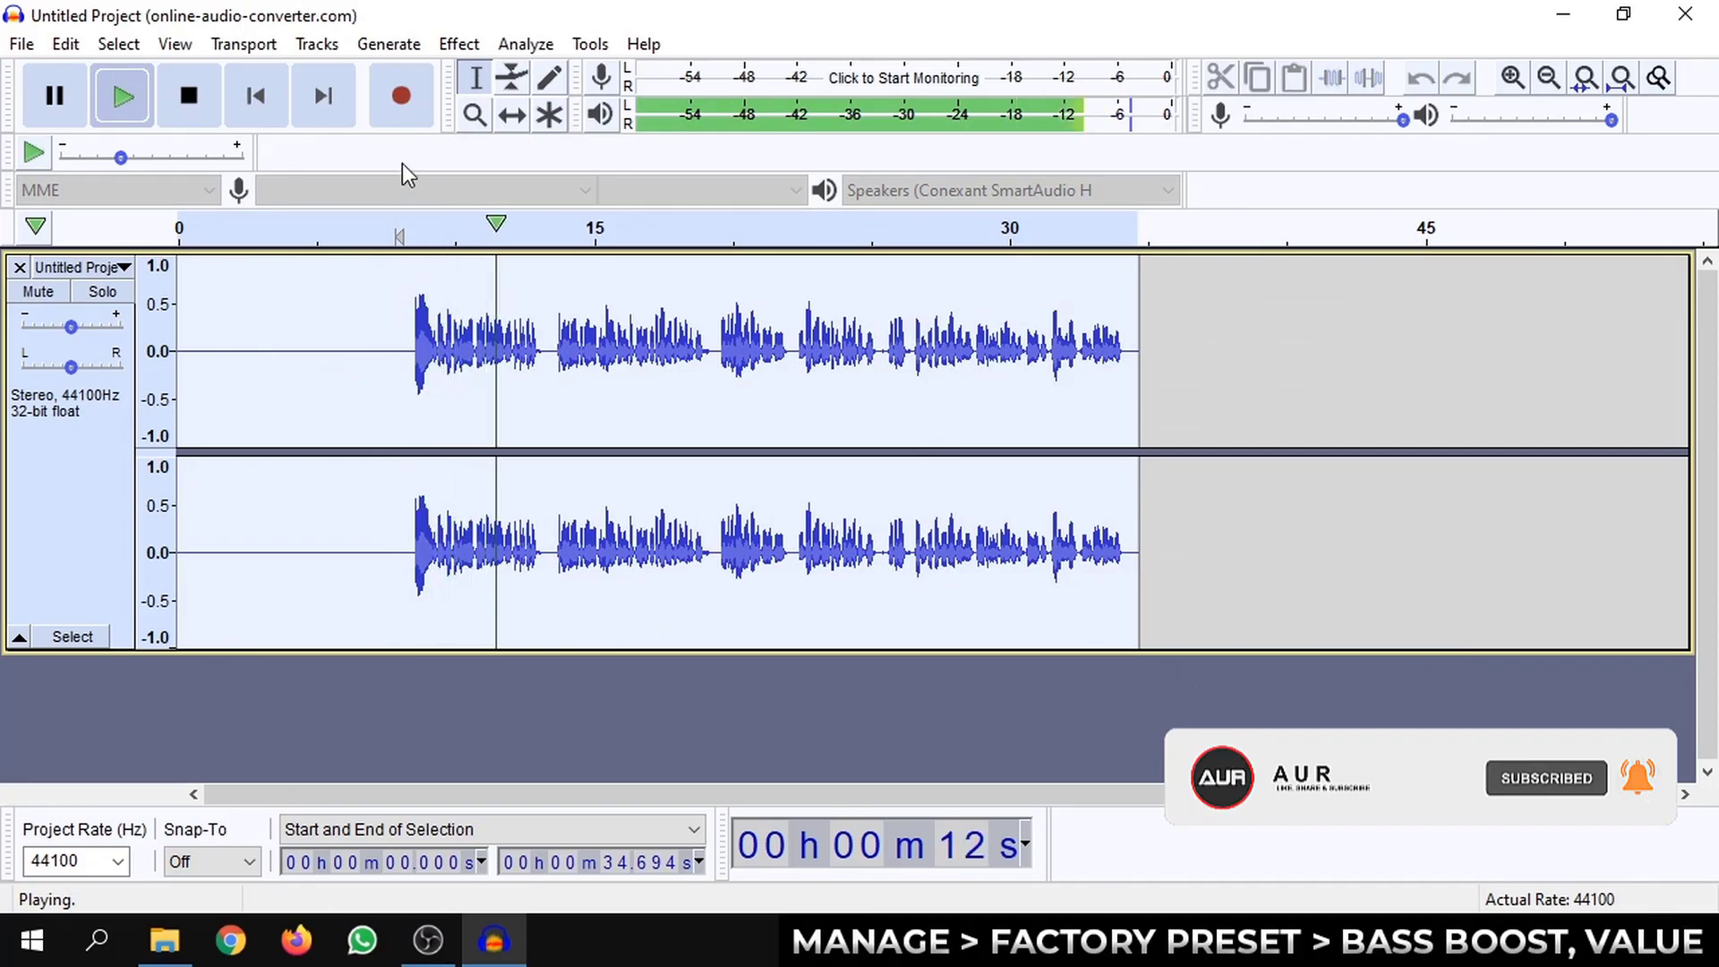
click(184, 98)
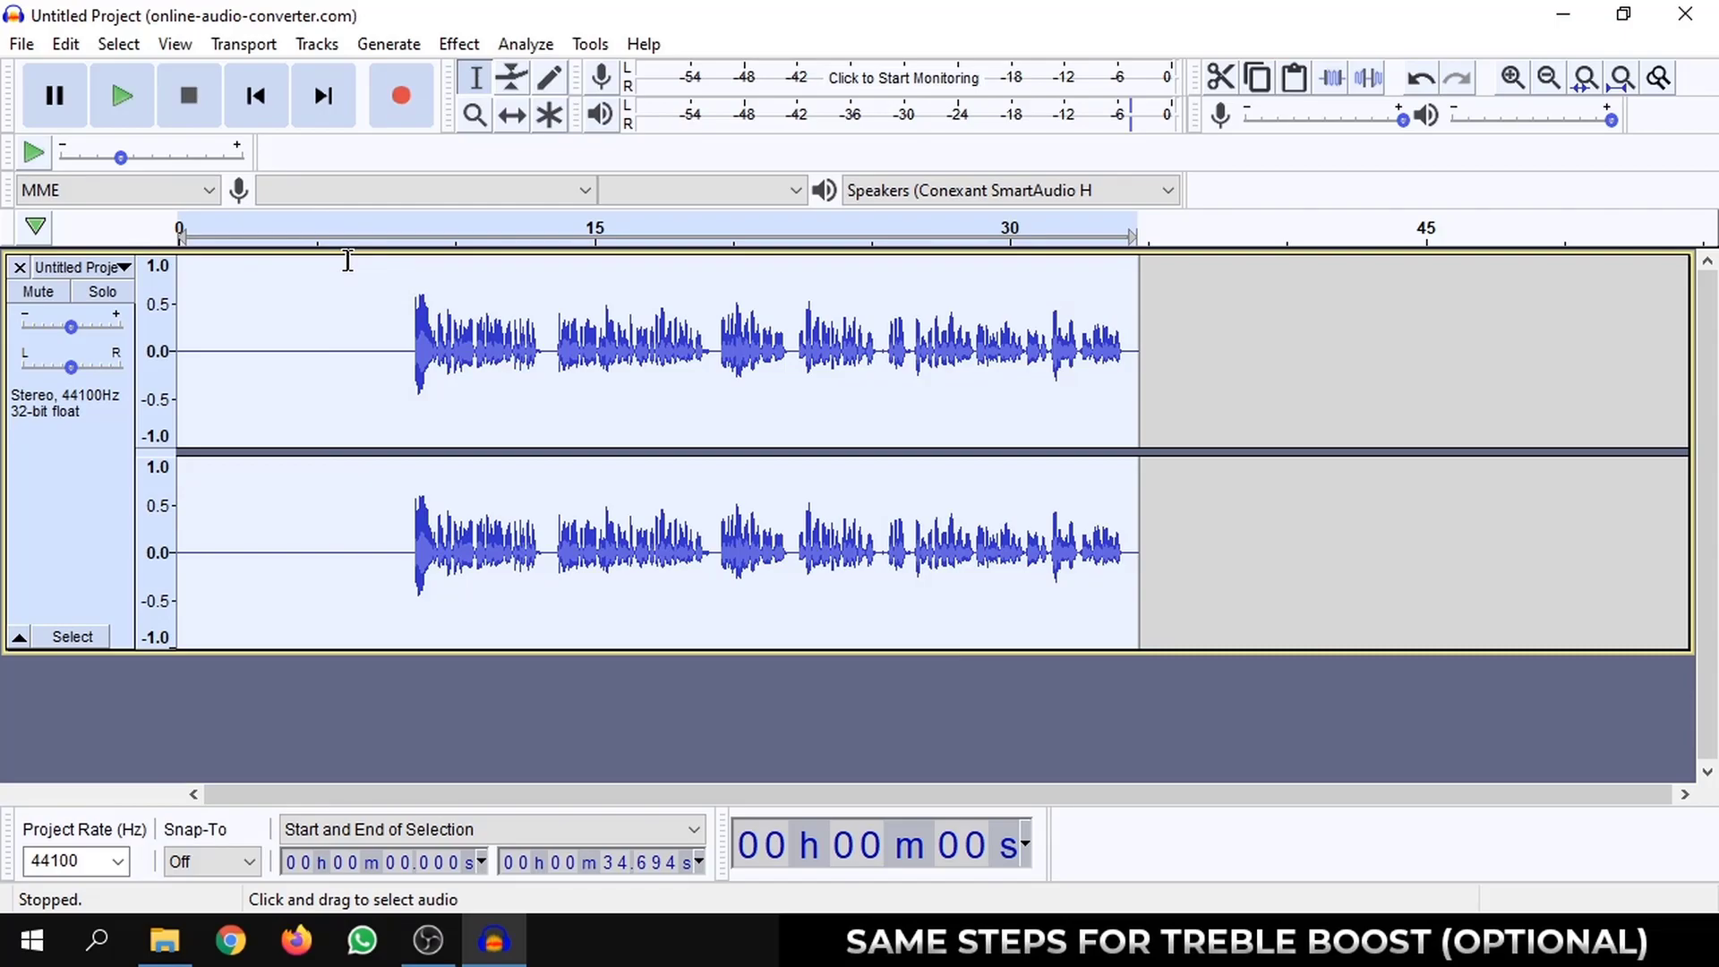
Apply Filter Curve EQ to the entire track using the Treble Boost factory preset, with the 5000 Hz point lowered to about 5 dB
click(457, 44)
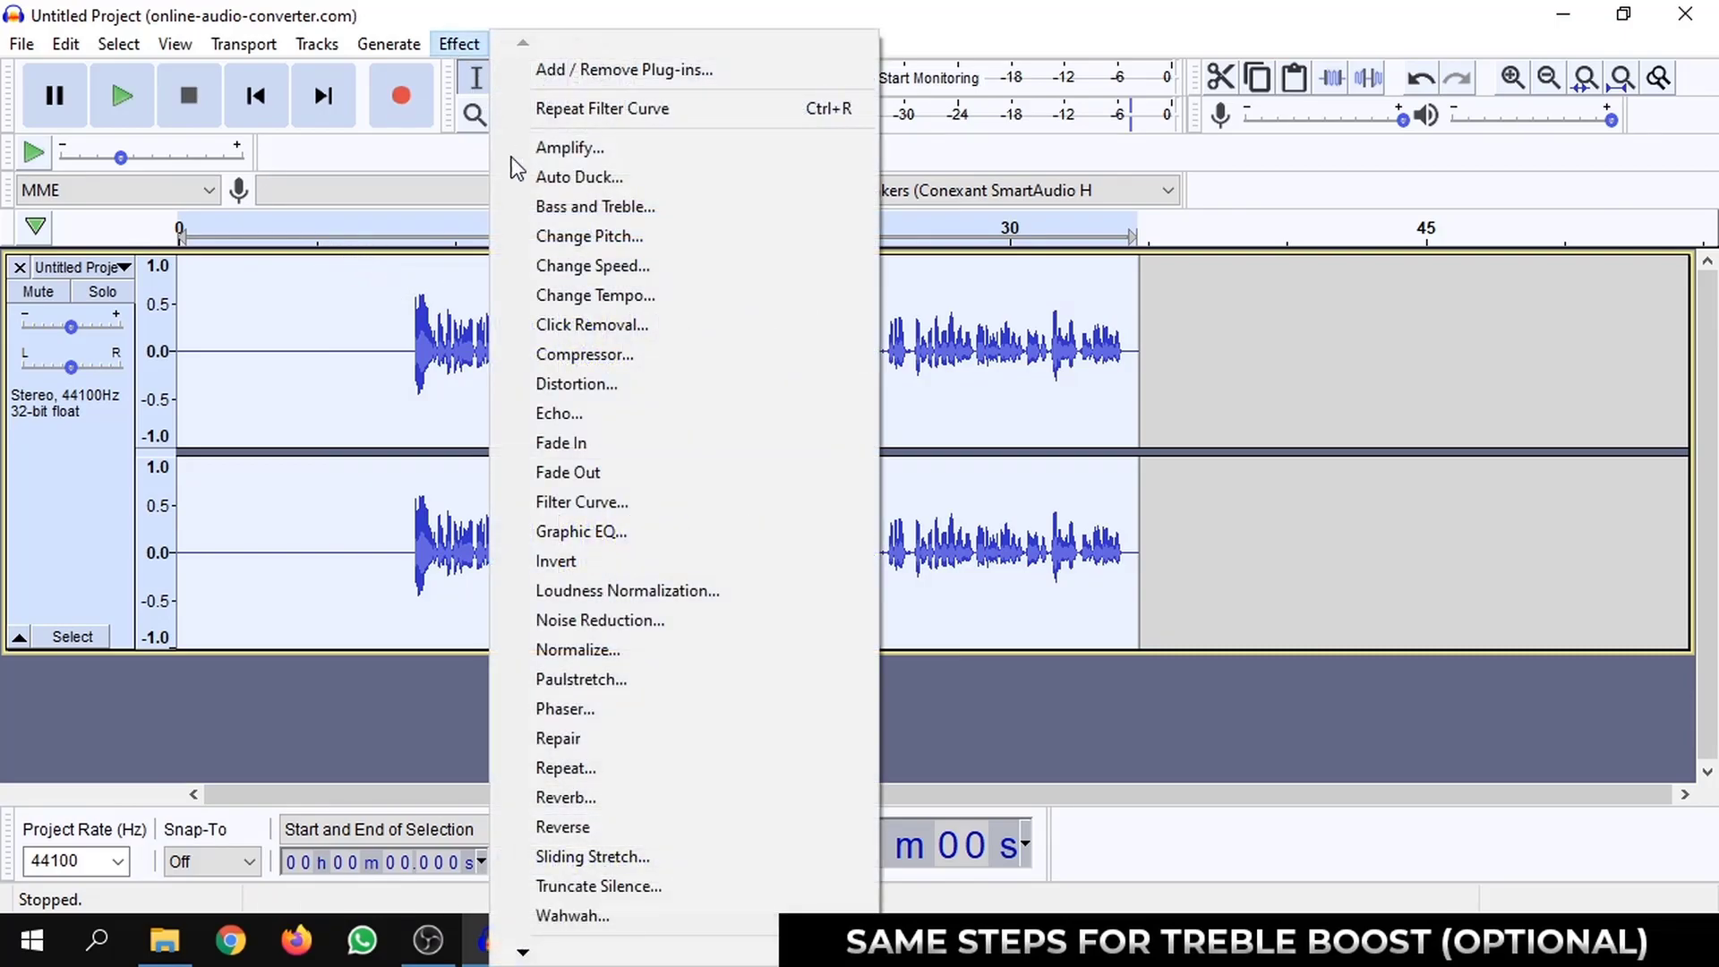
click(643, 507)
click(347, 729)
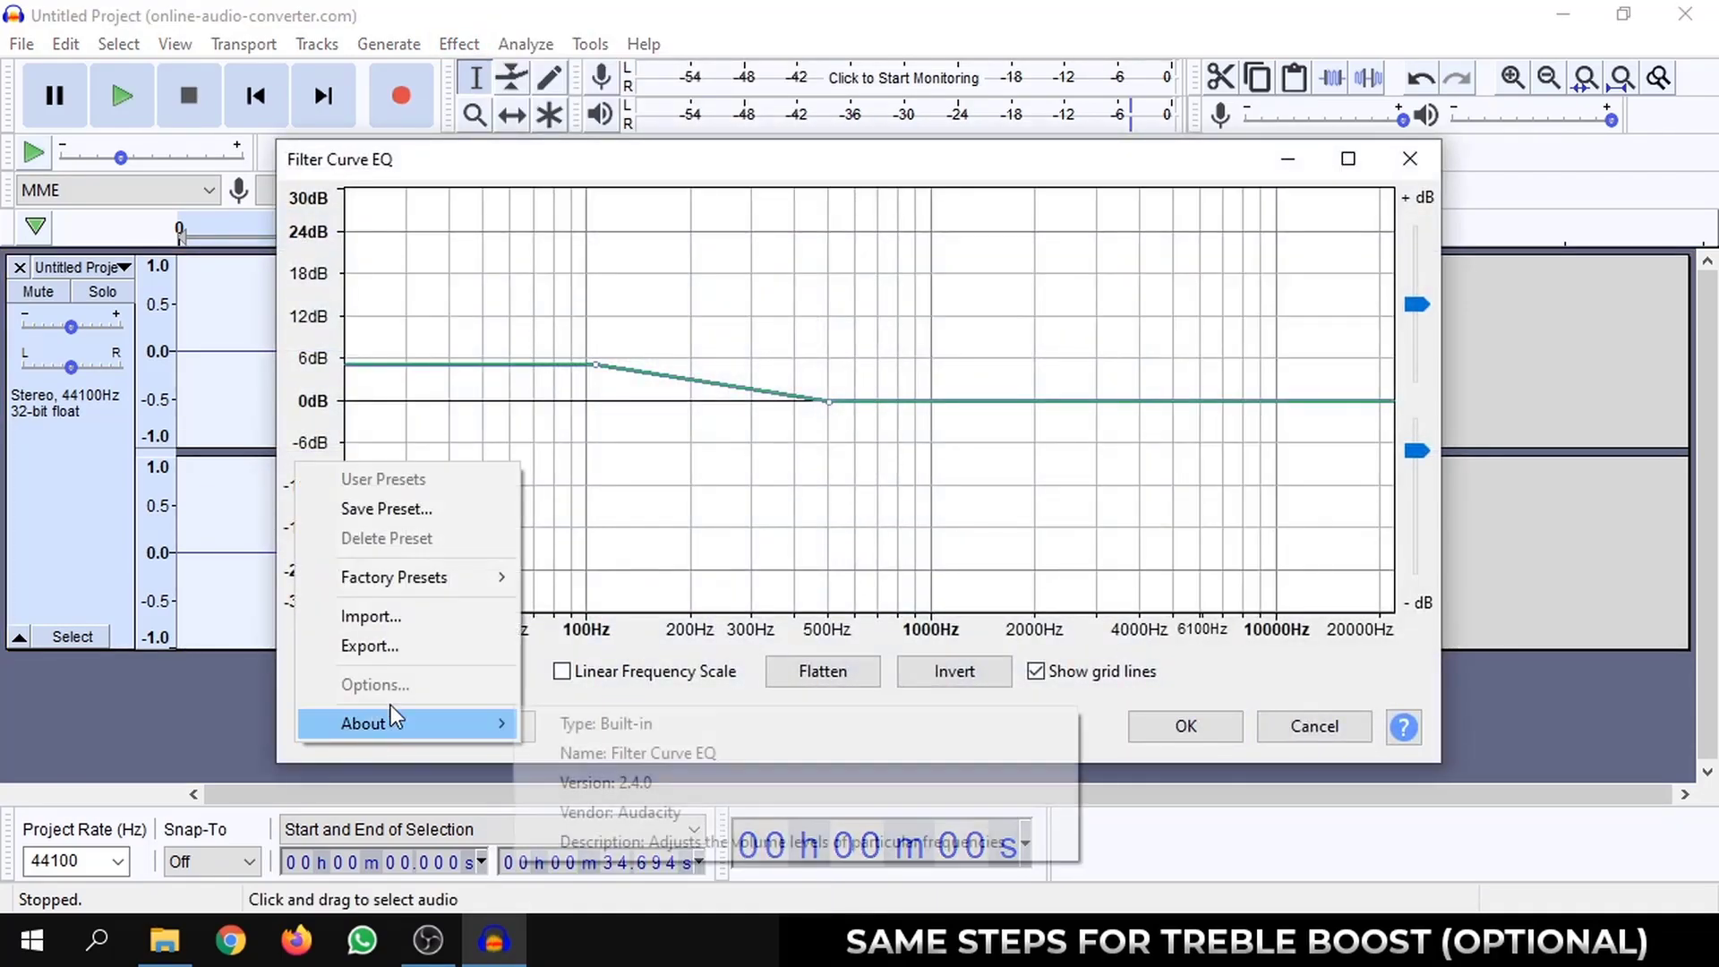
mouse_move(498, 577)
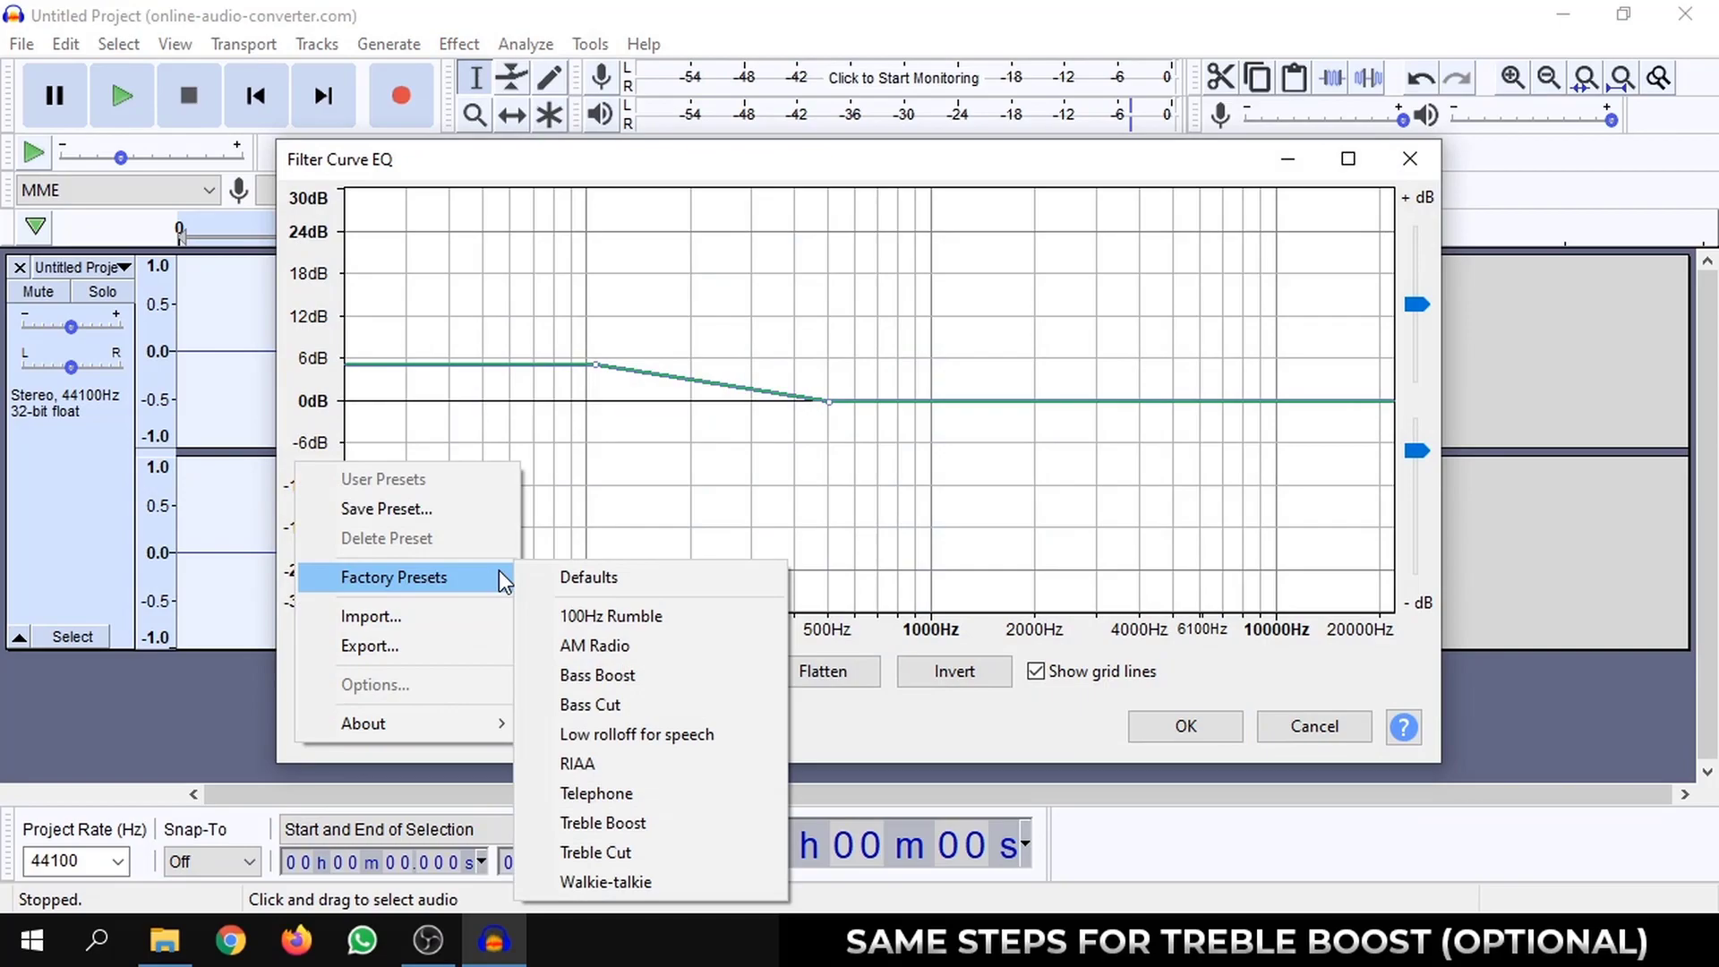
click(614, 824)
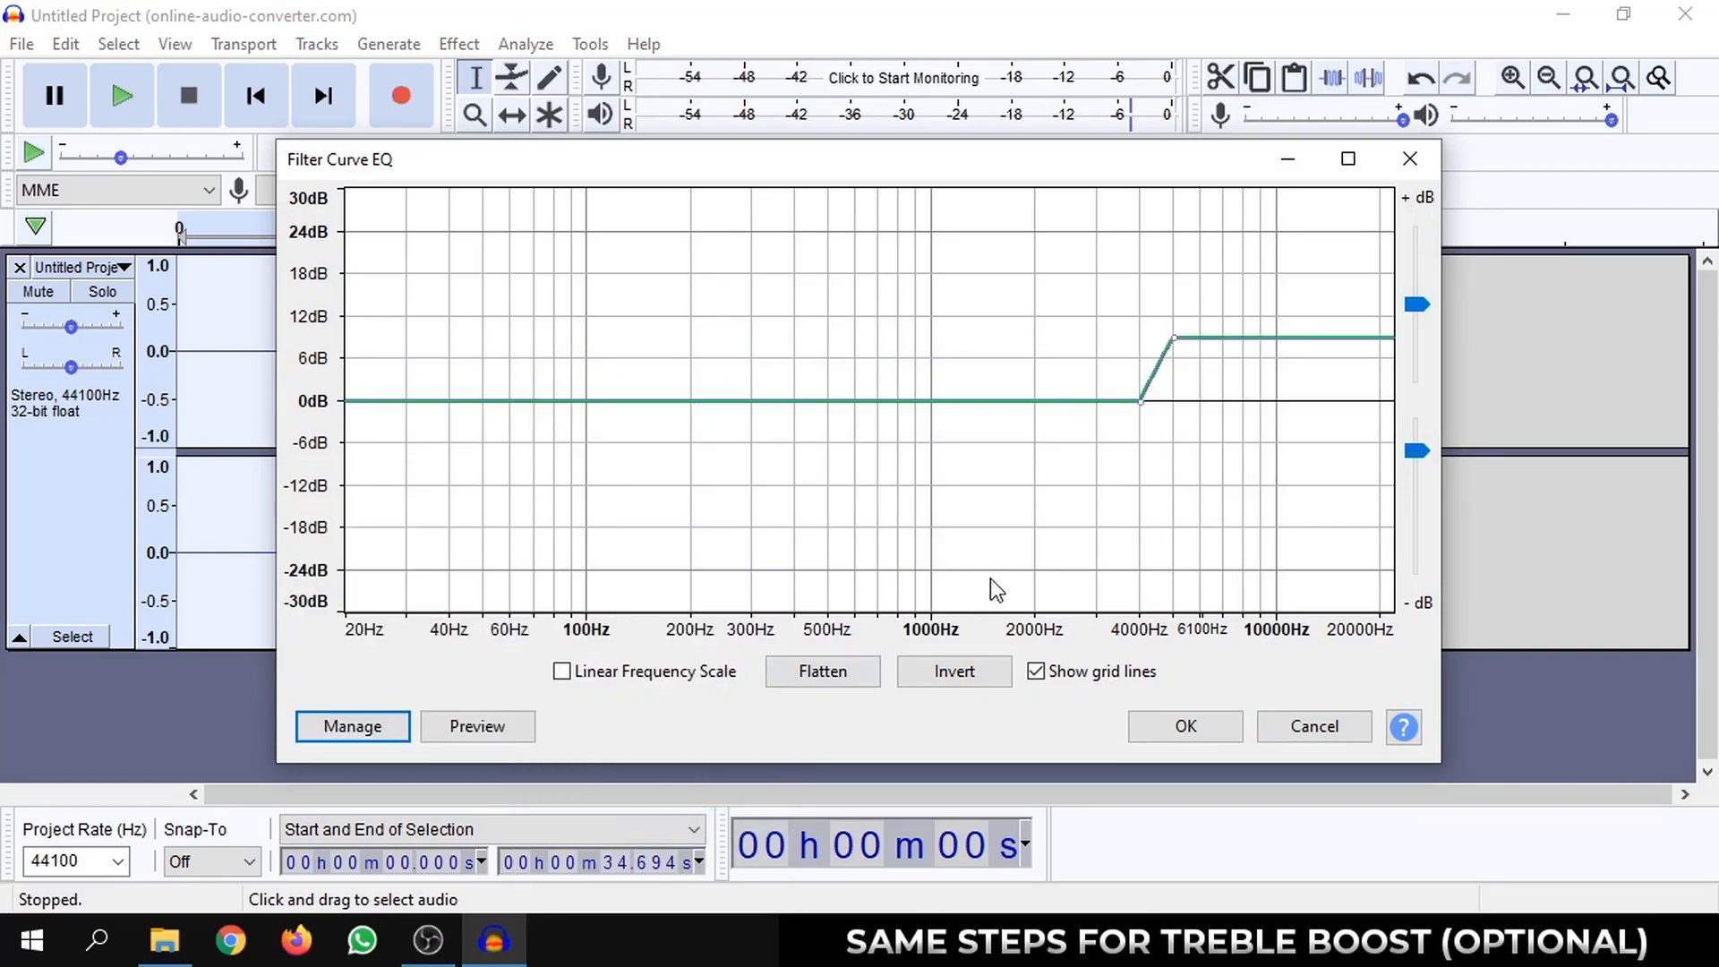
drag(1170, 338, 1191, 367)
click(1186, 725)
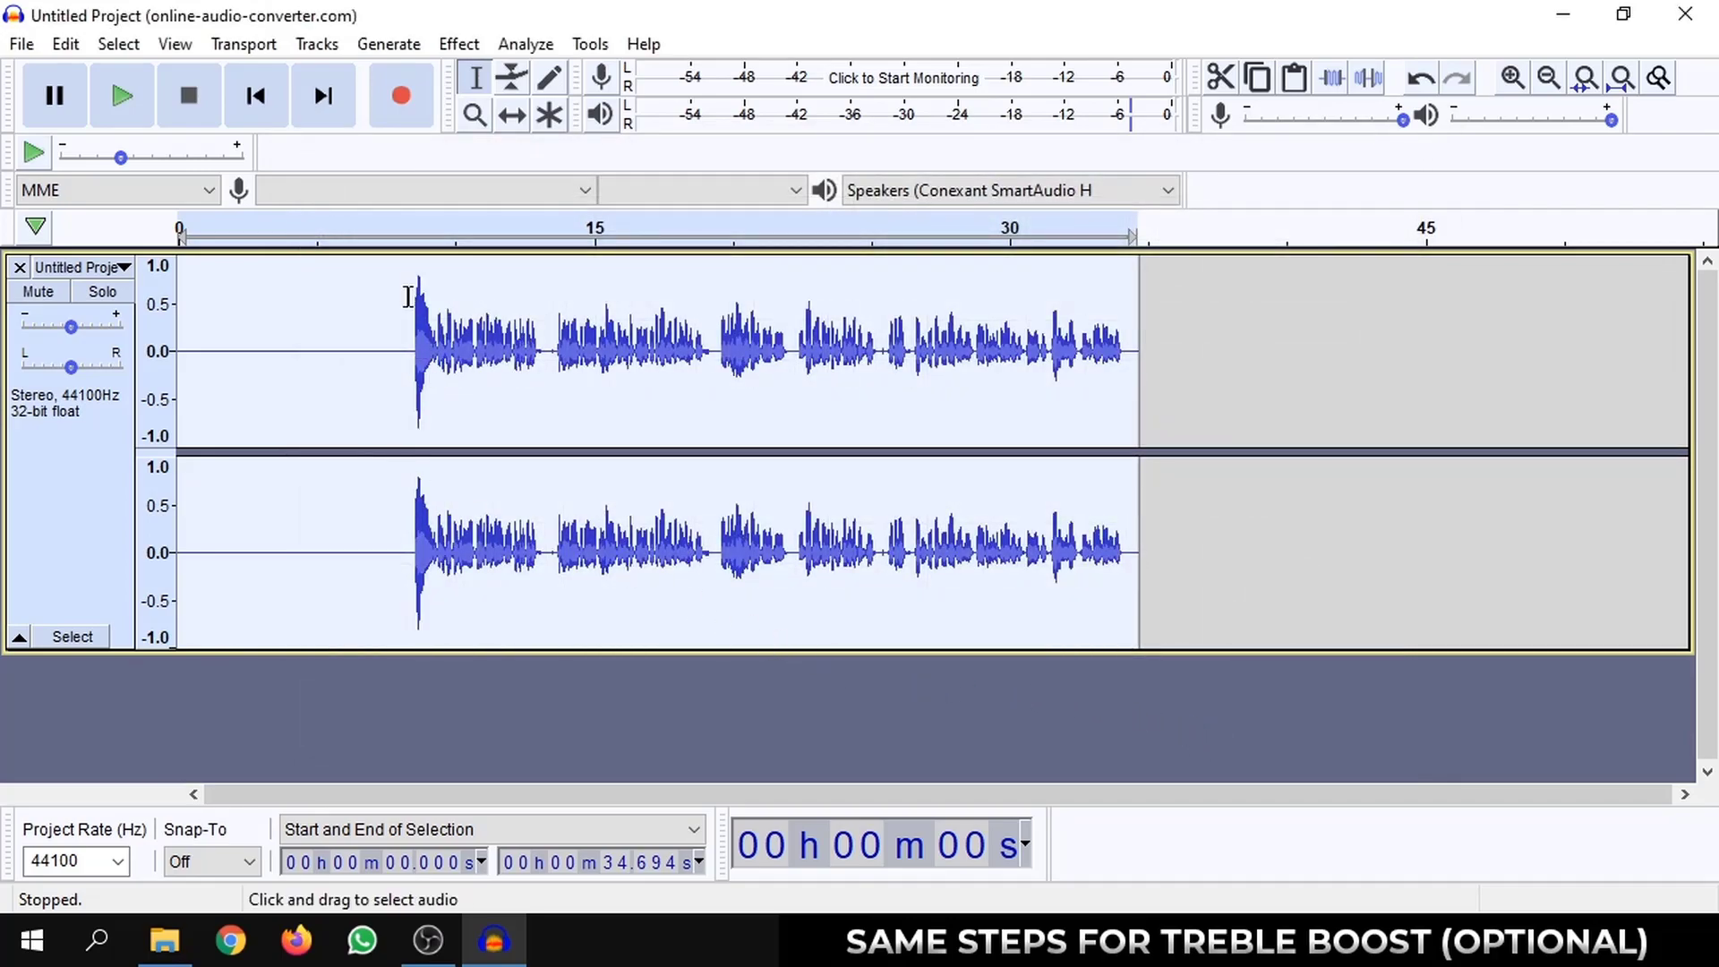
Play the treble-boosted track from about 8 seconds, just before the speech begins, and stop playback
click(400, 265)
key(space)
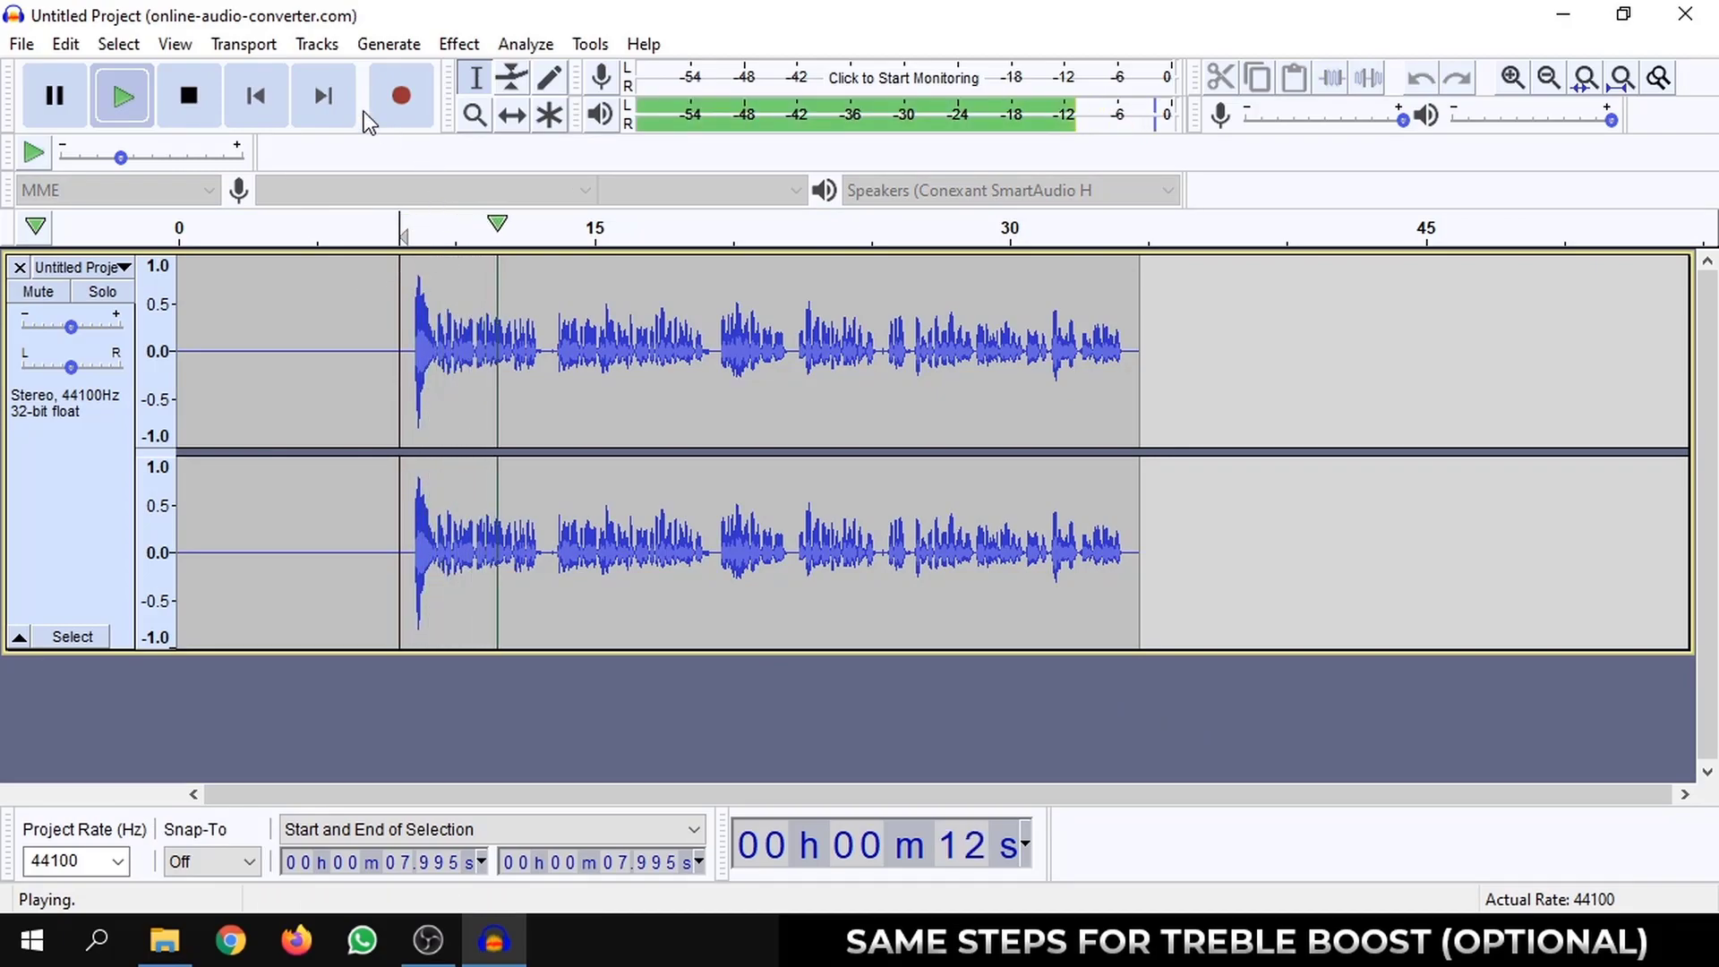
click(186, 95)
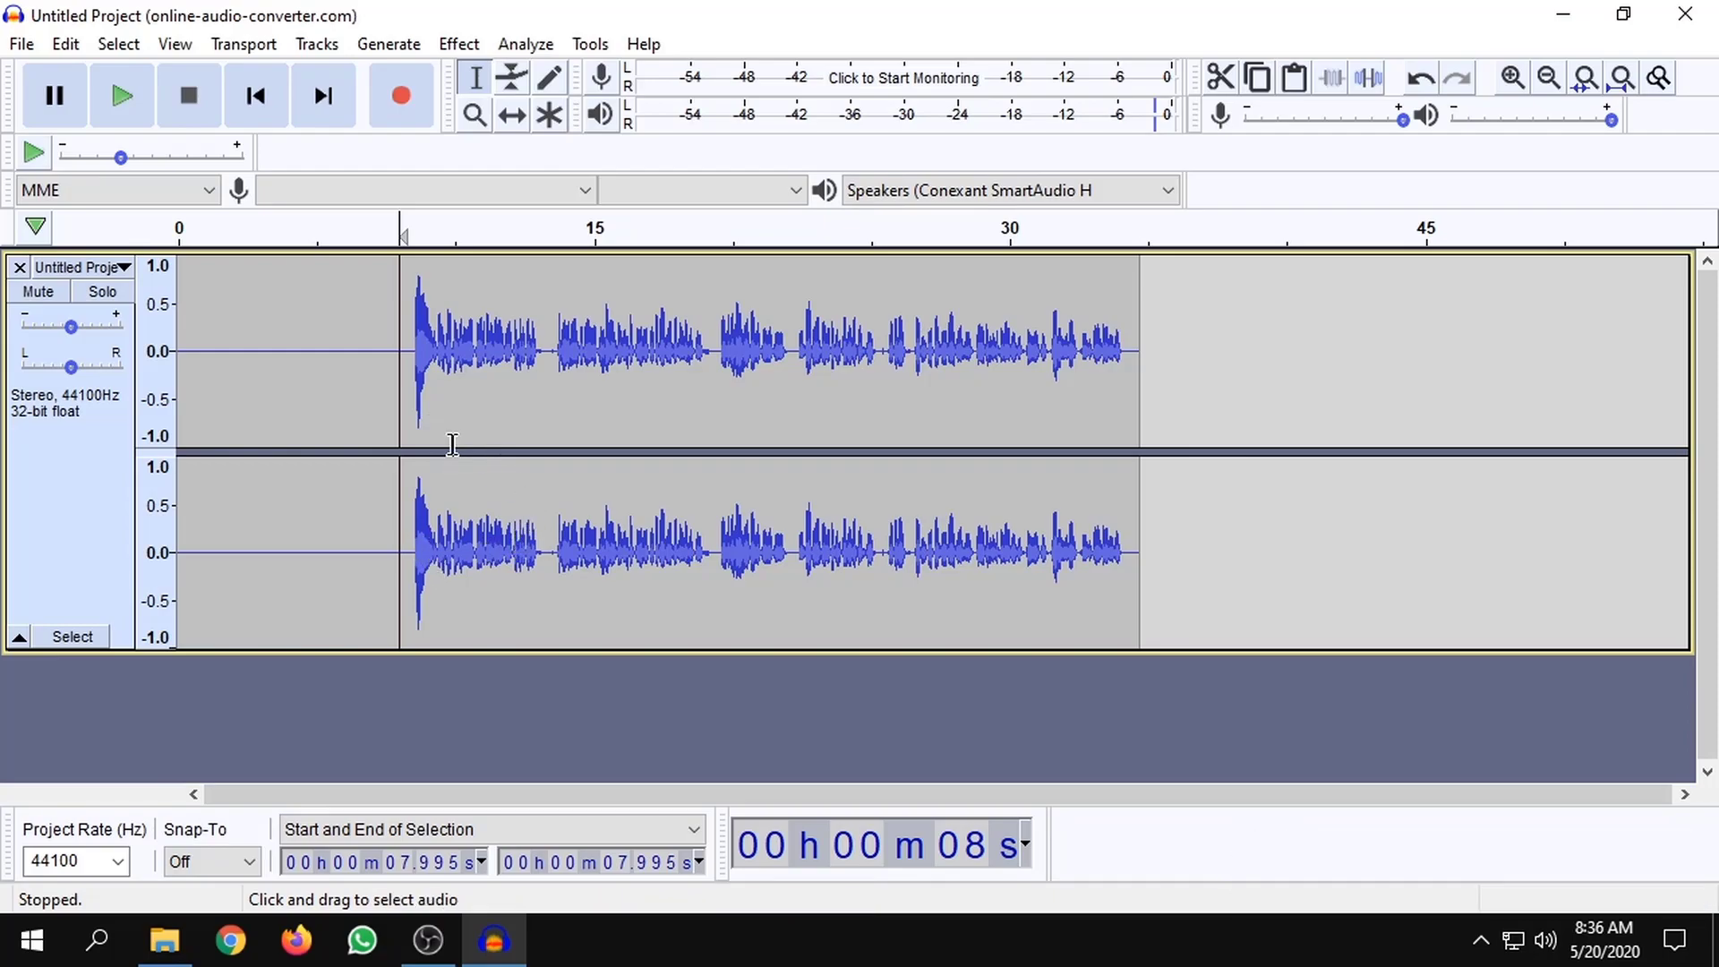
Select the entire treble-boosted track and apply Loudness Normalization again, normalizing perceived loudness to -23 LUFS
key(ctrl+a)
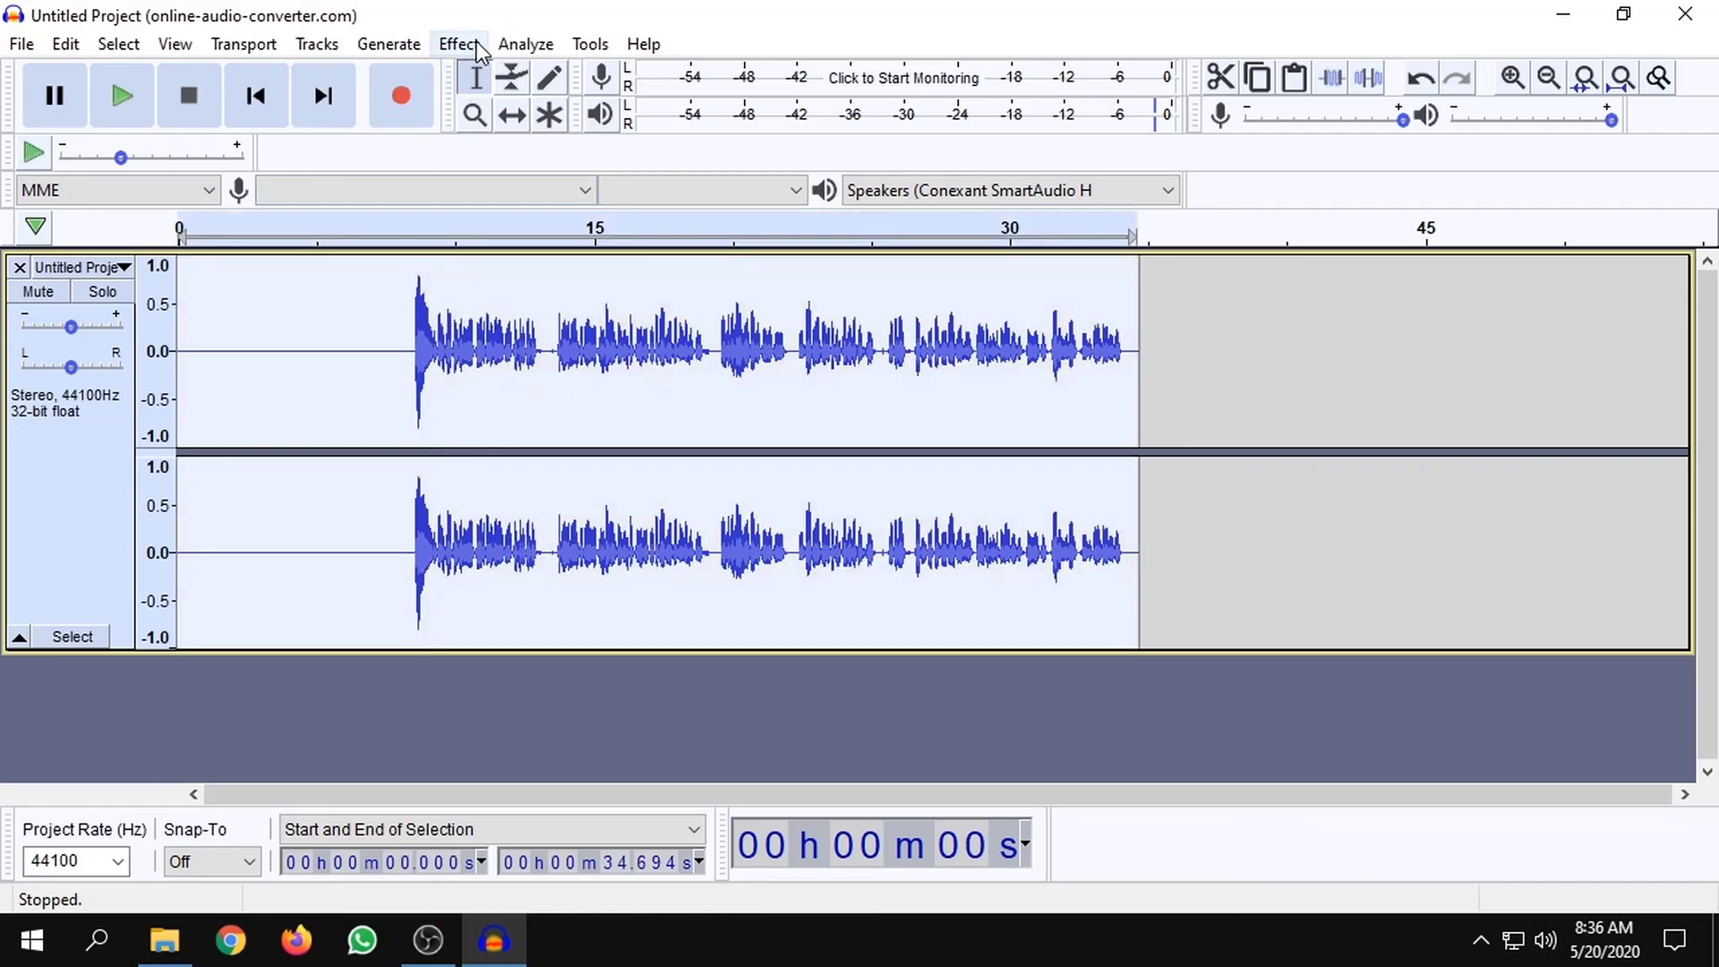
click(474, 45)
click(711, 593)
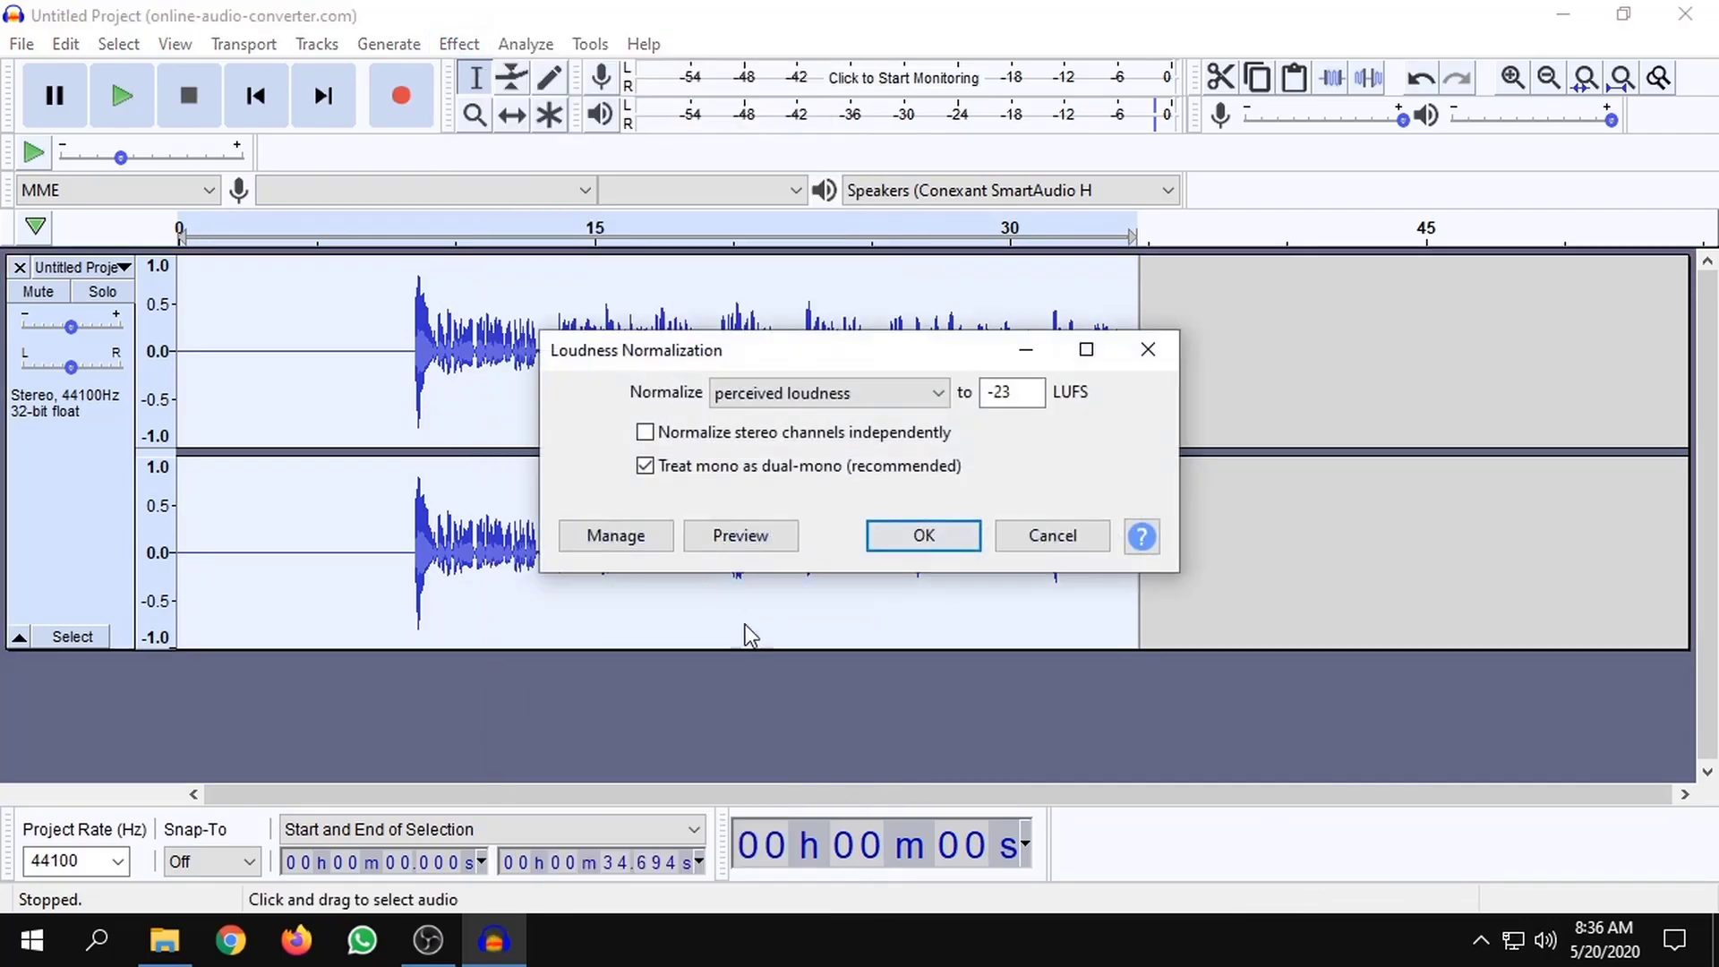
click(966, 536)
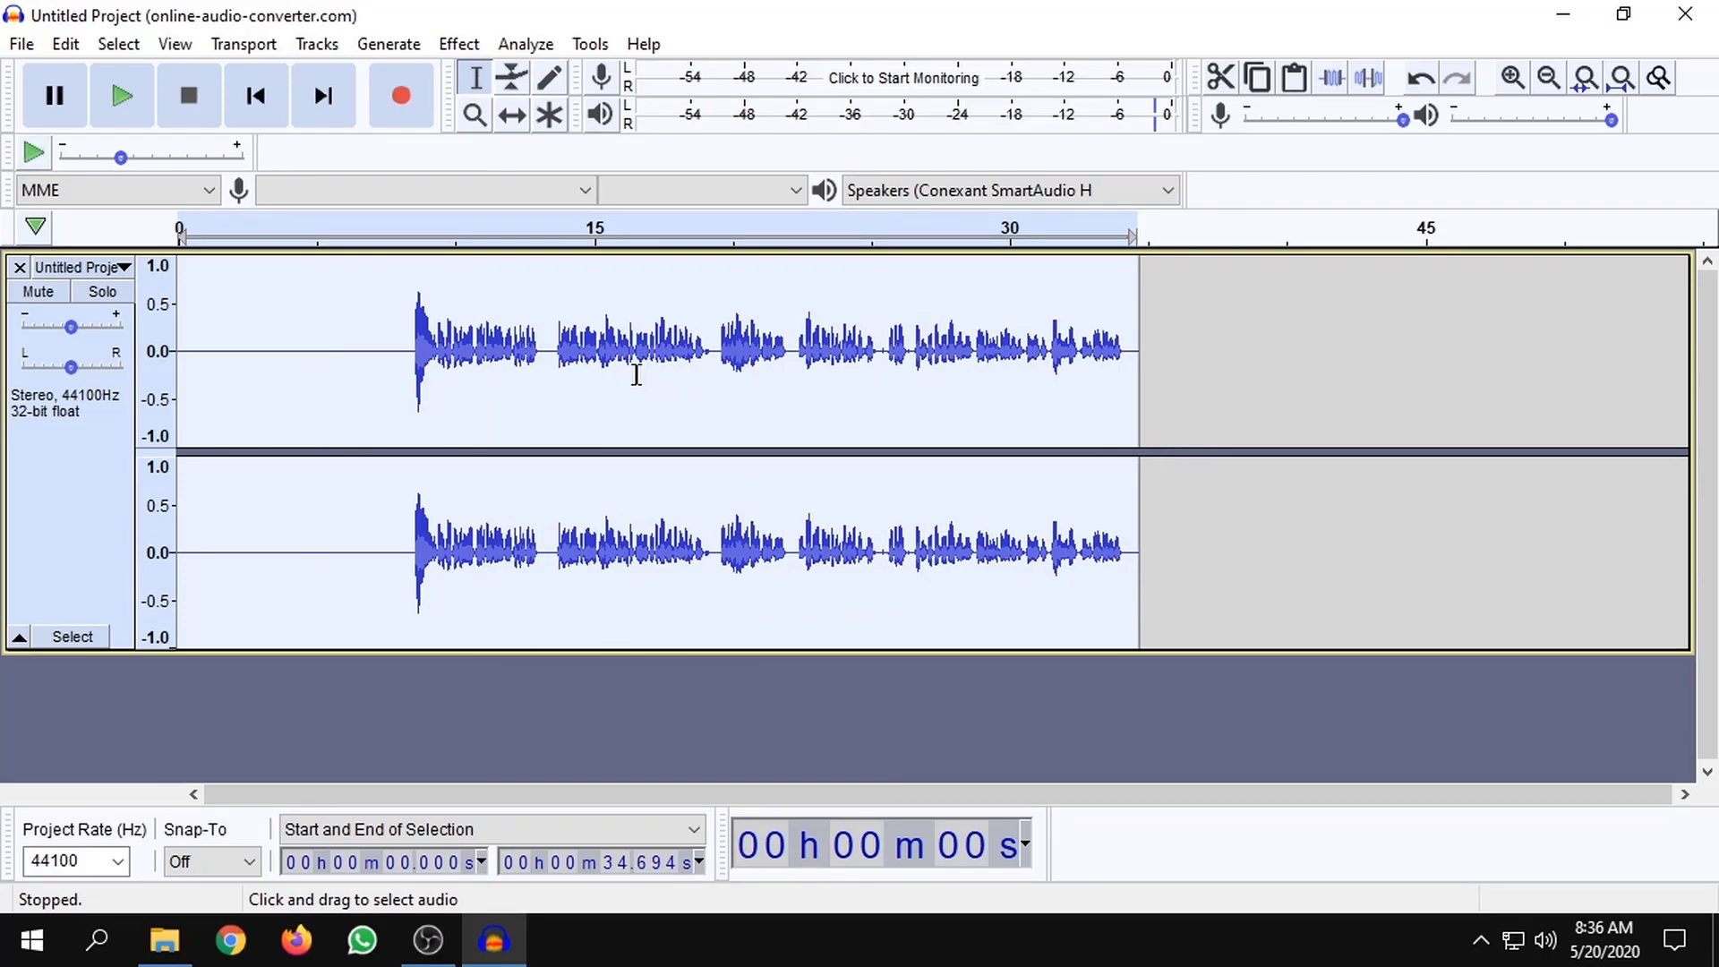
Play the renormalized track from about 10 seconds and stop playback
click(456, 296)
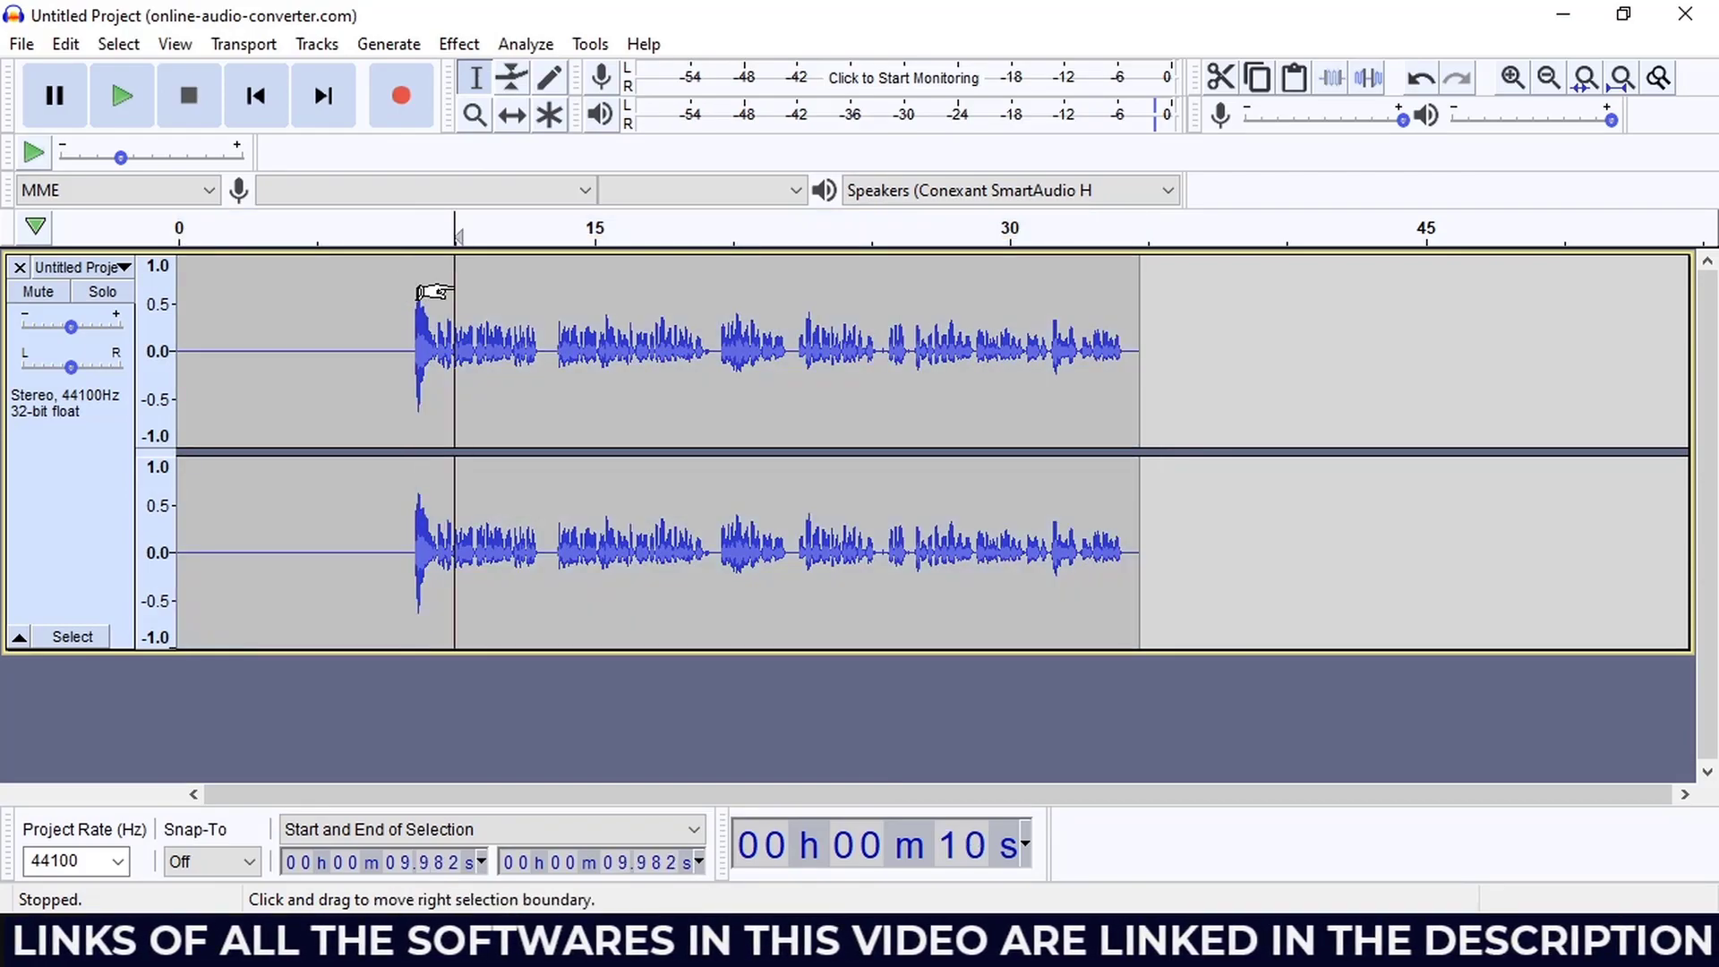
key(space)
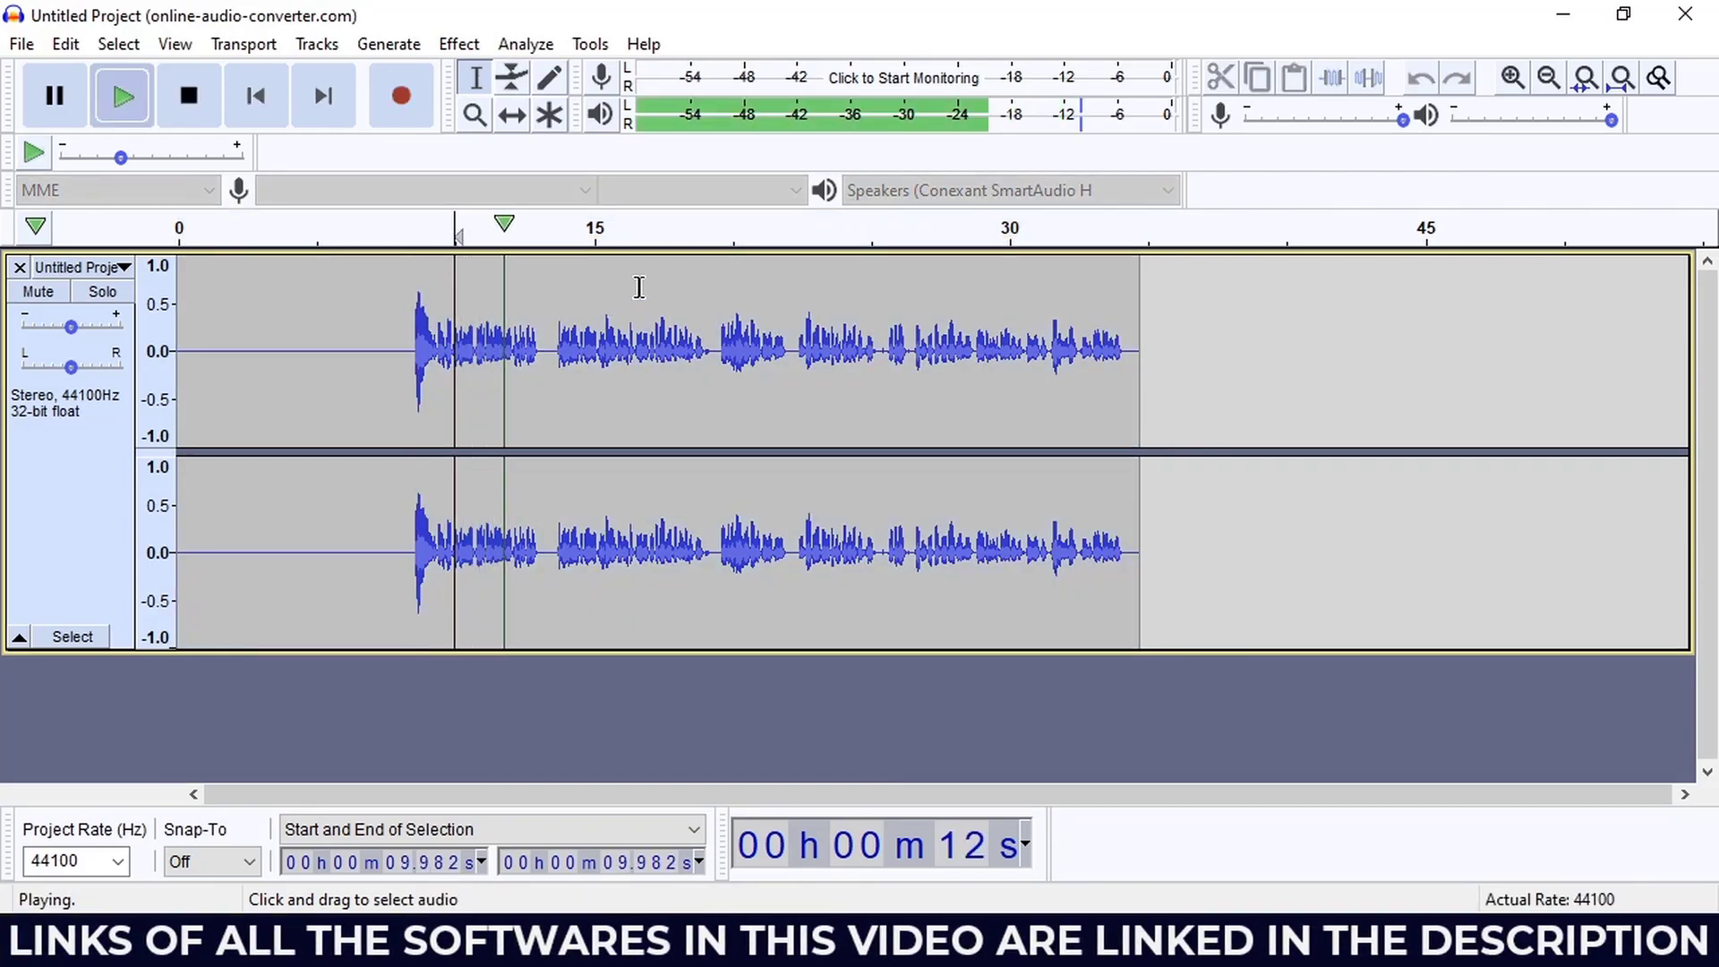
click(211, 101)
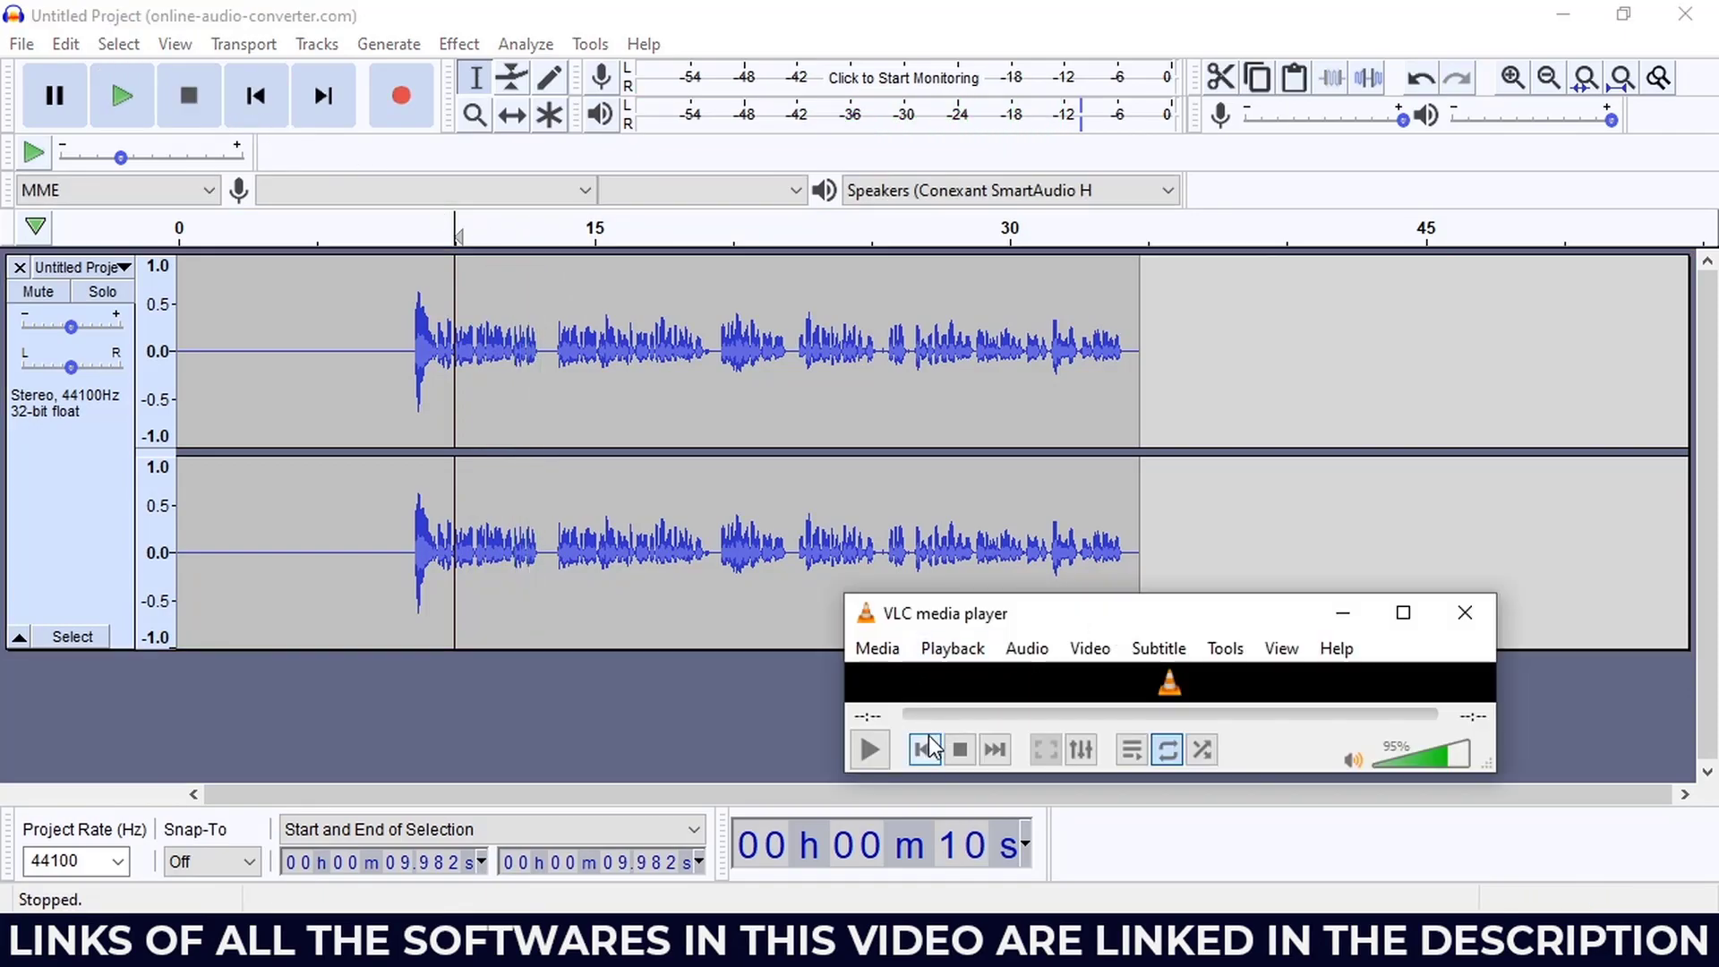
Play the project's source MP3 in VLC media player for comparison, skipping to about 21 seconds, and stop it
click(879, 748)
click(1114, 712)
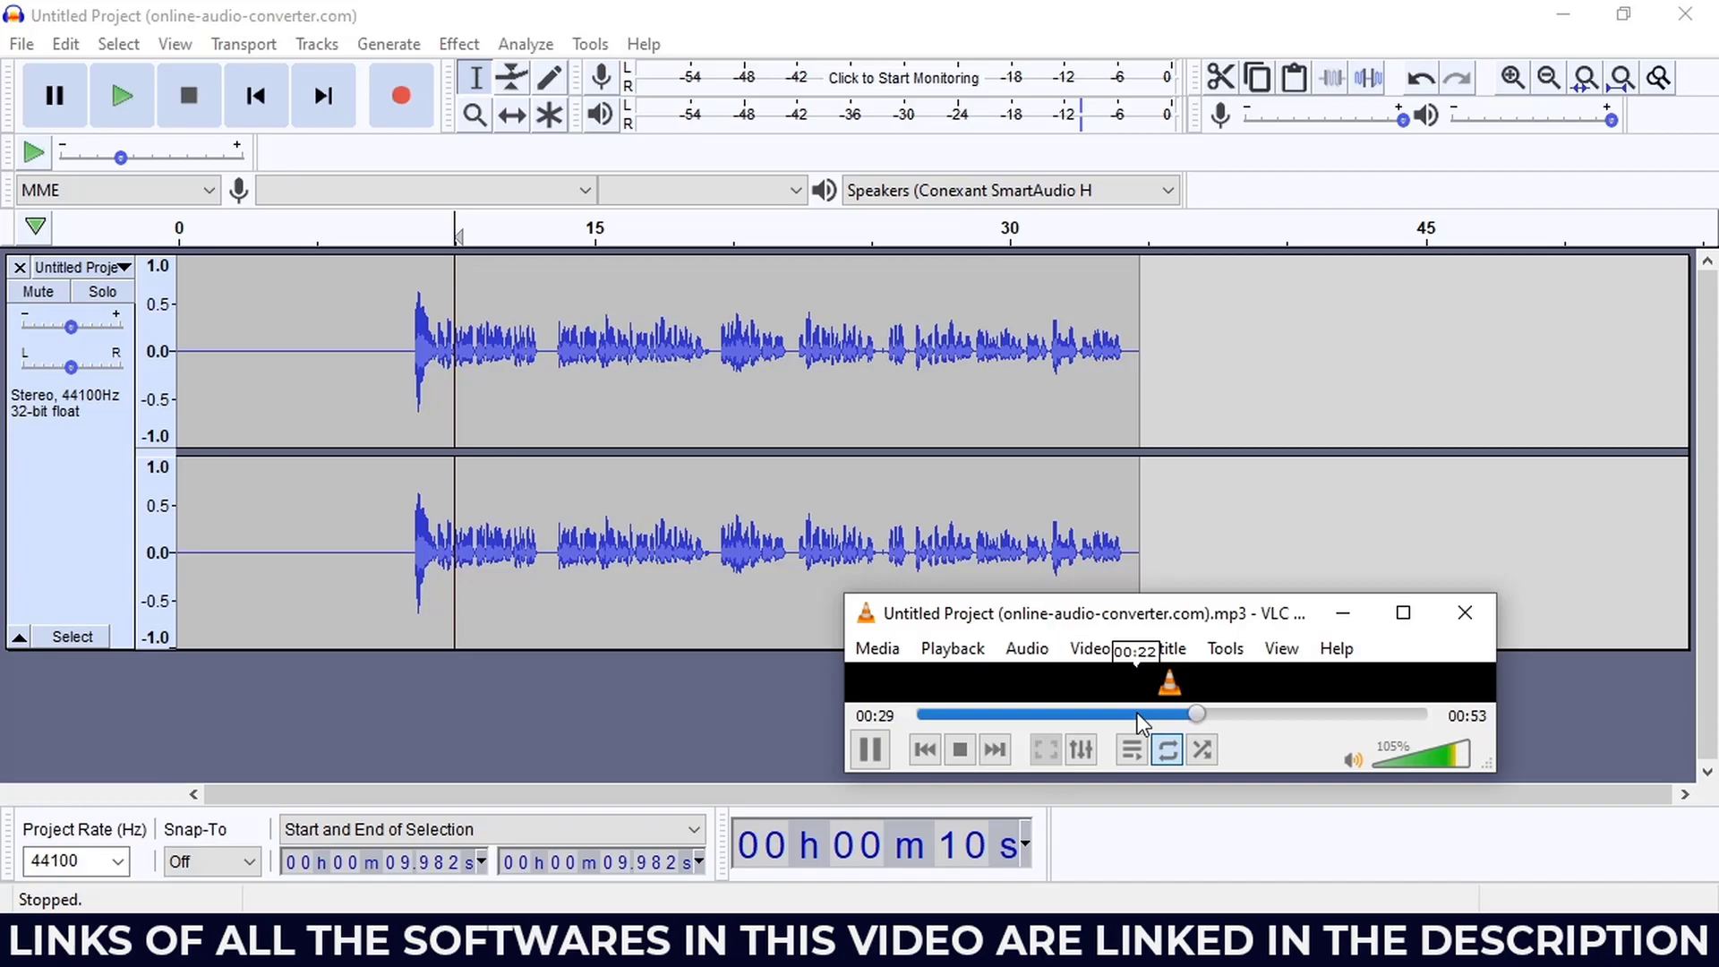
click(959, 756)
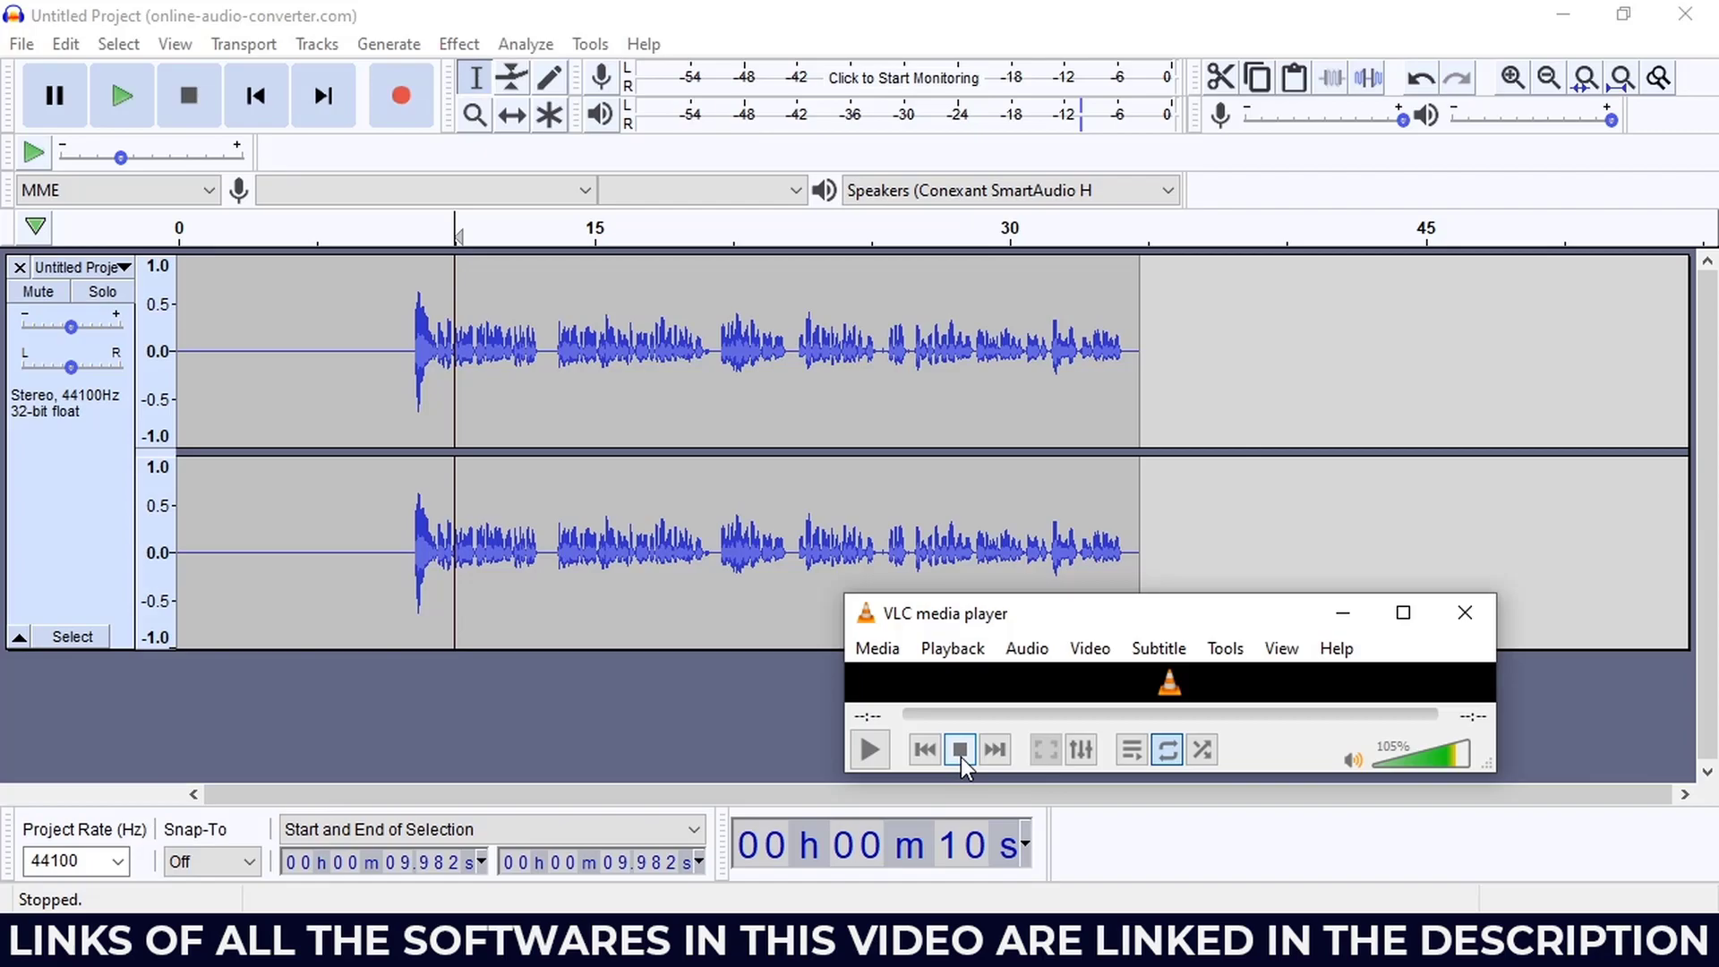
Switch back to Audacity, play the processed track from about 8 seconds for comparison, and minimize VLC media player
click(393, 256)
click(399, 268)
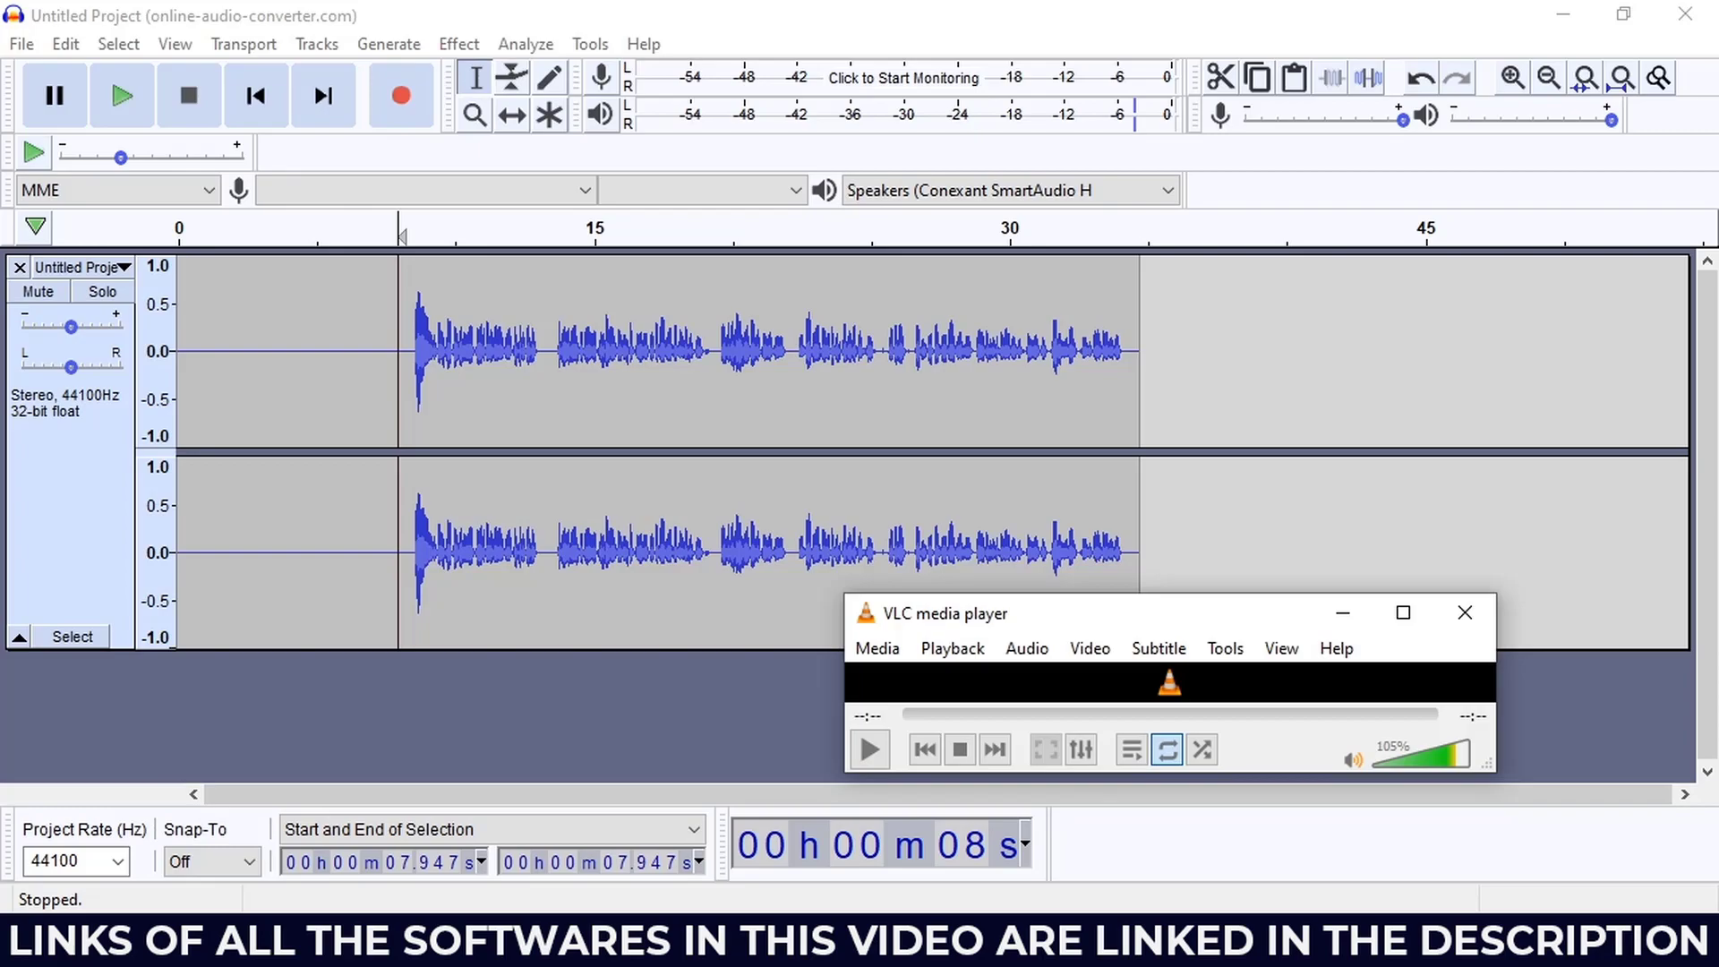
click(1341, 614)
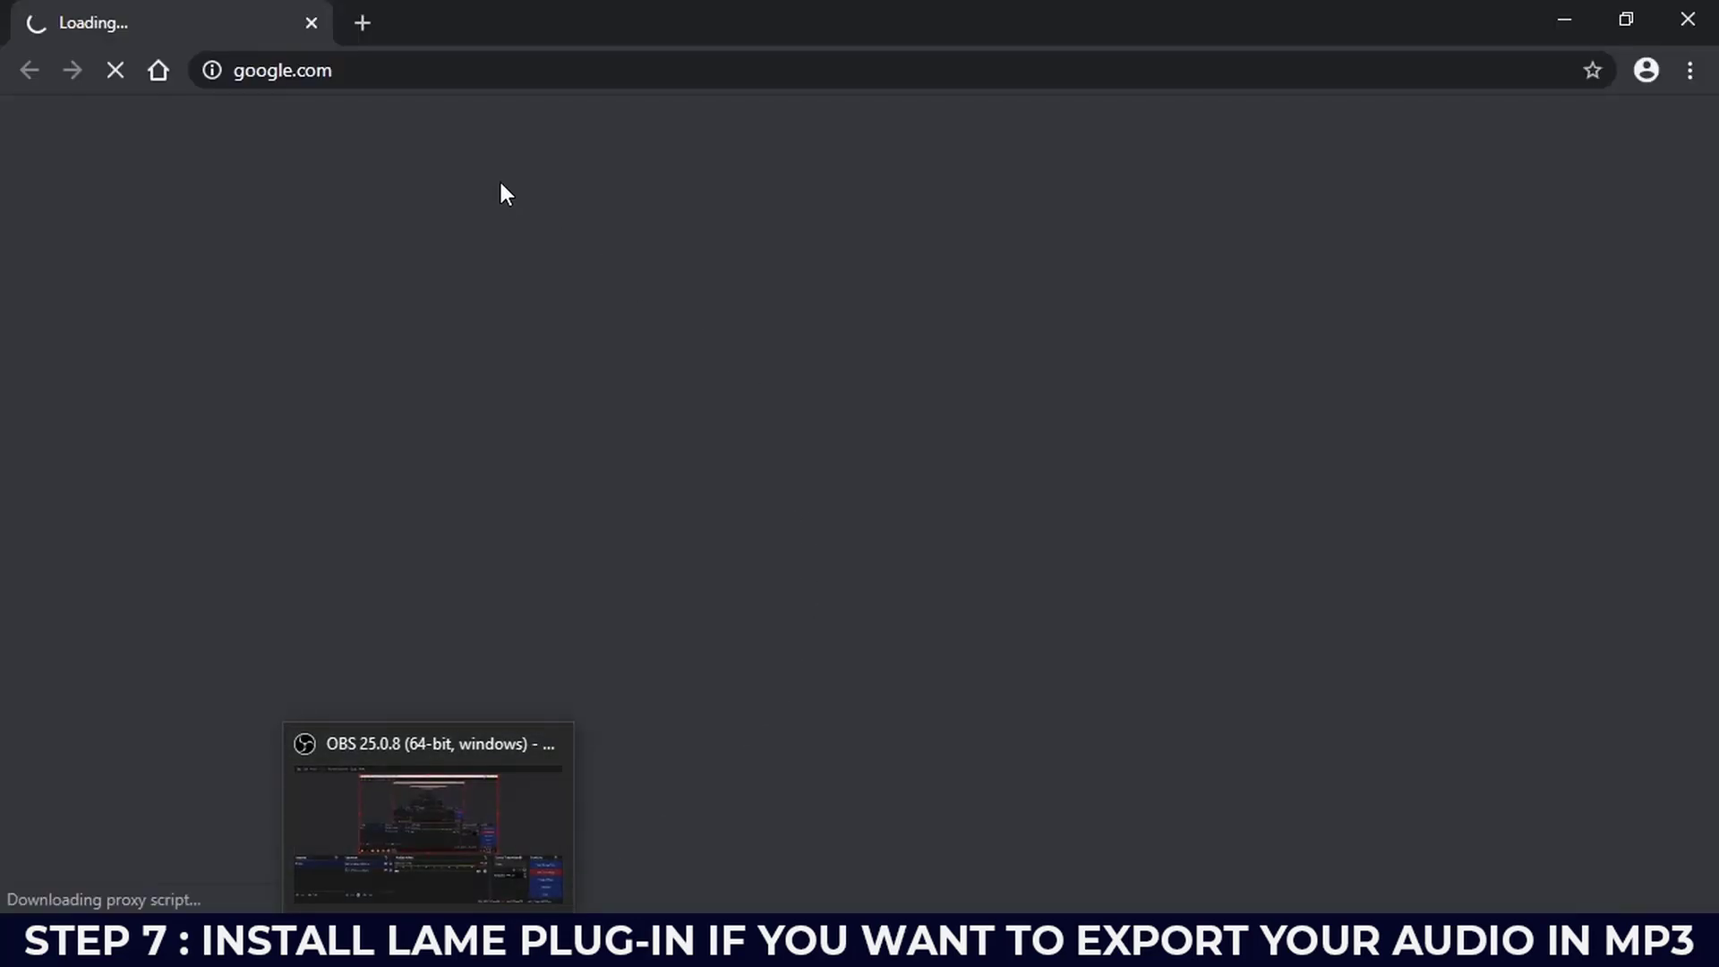
Search the web in Chrome for "lame plugin for audacity" and open the lame.buanzo.org result
click(666, 69)
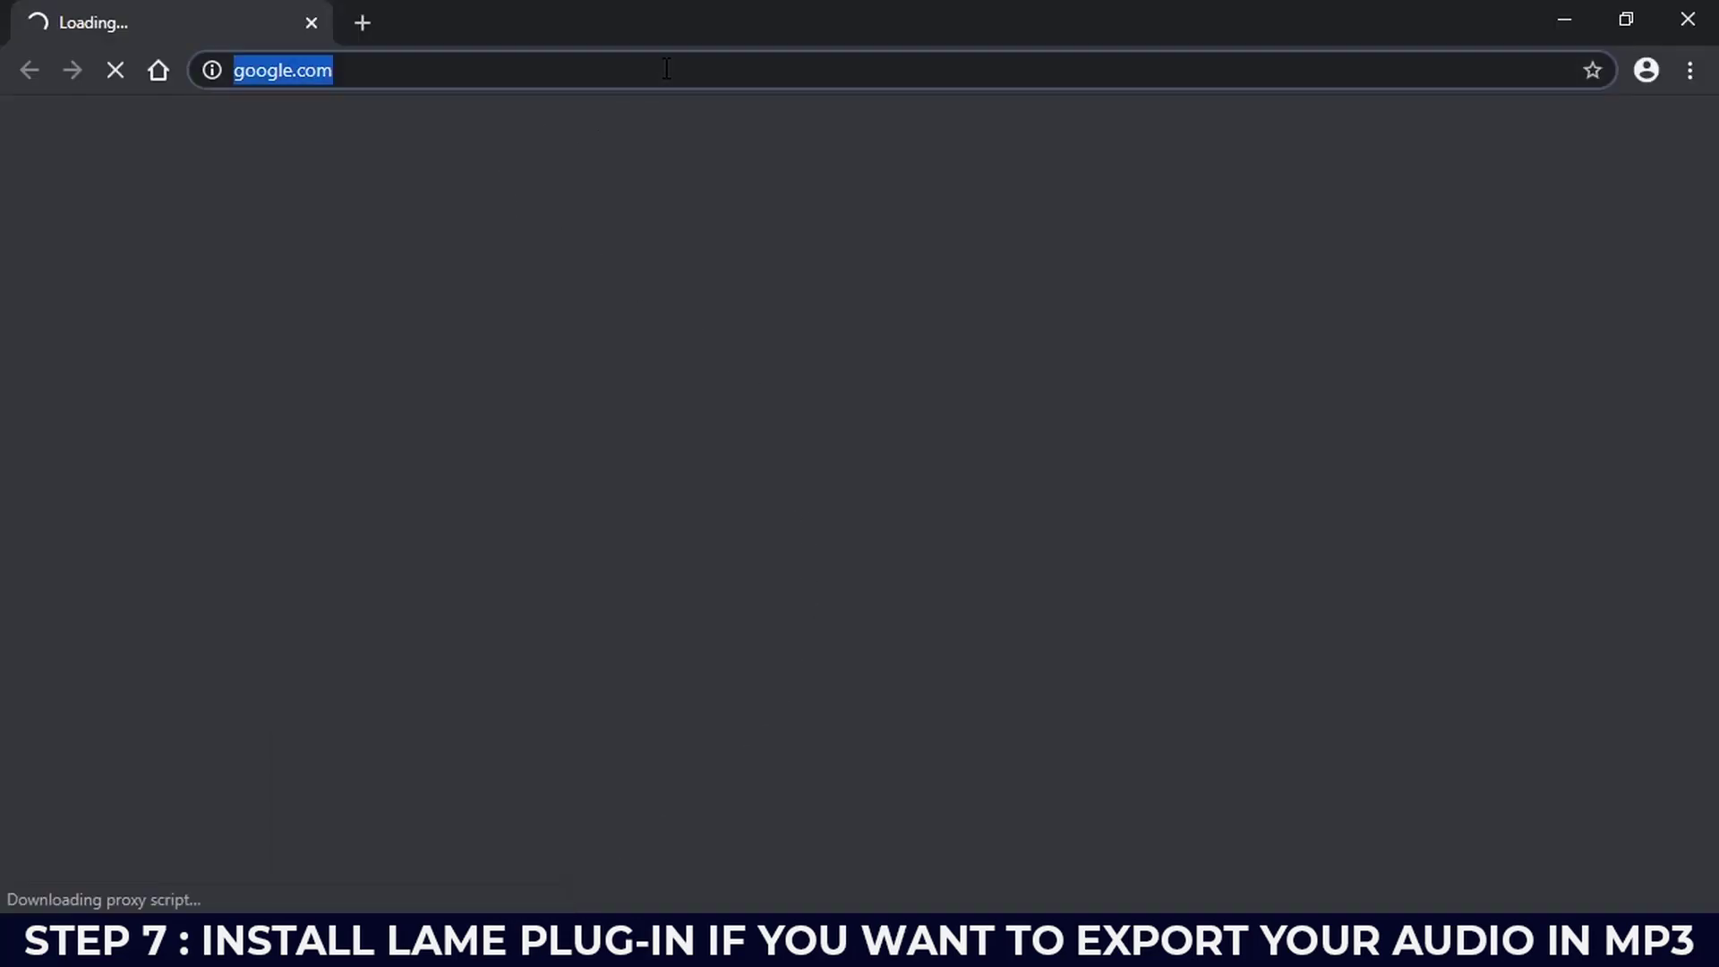
text(lame )
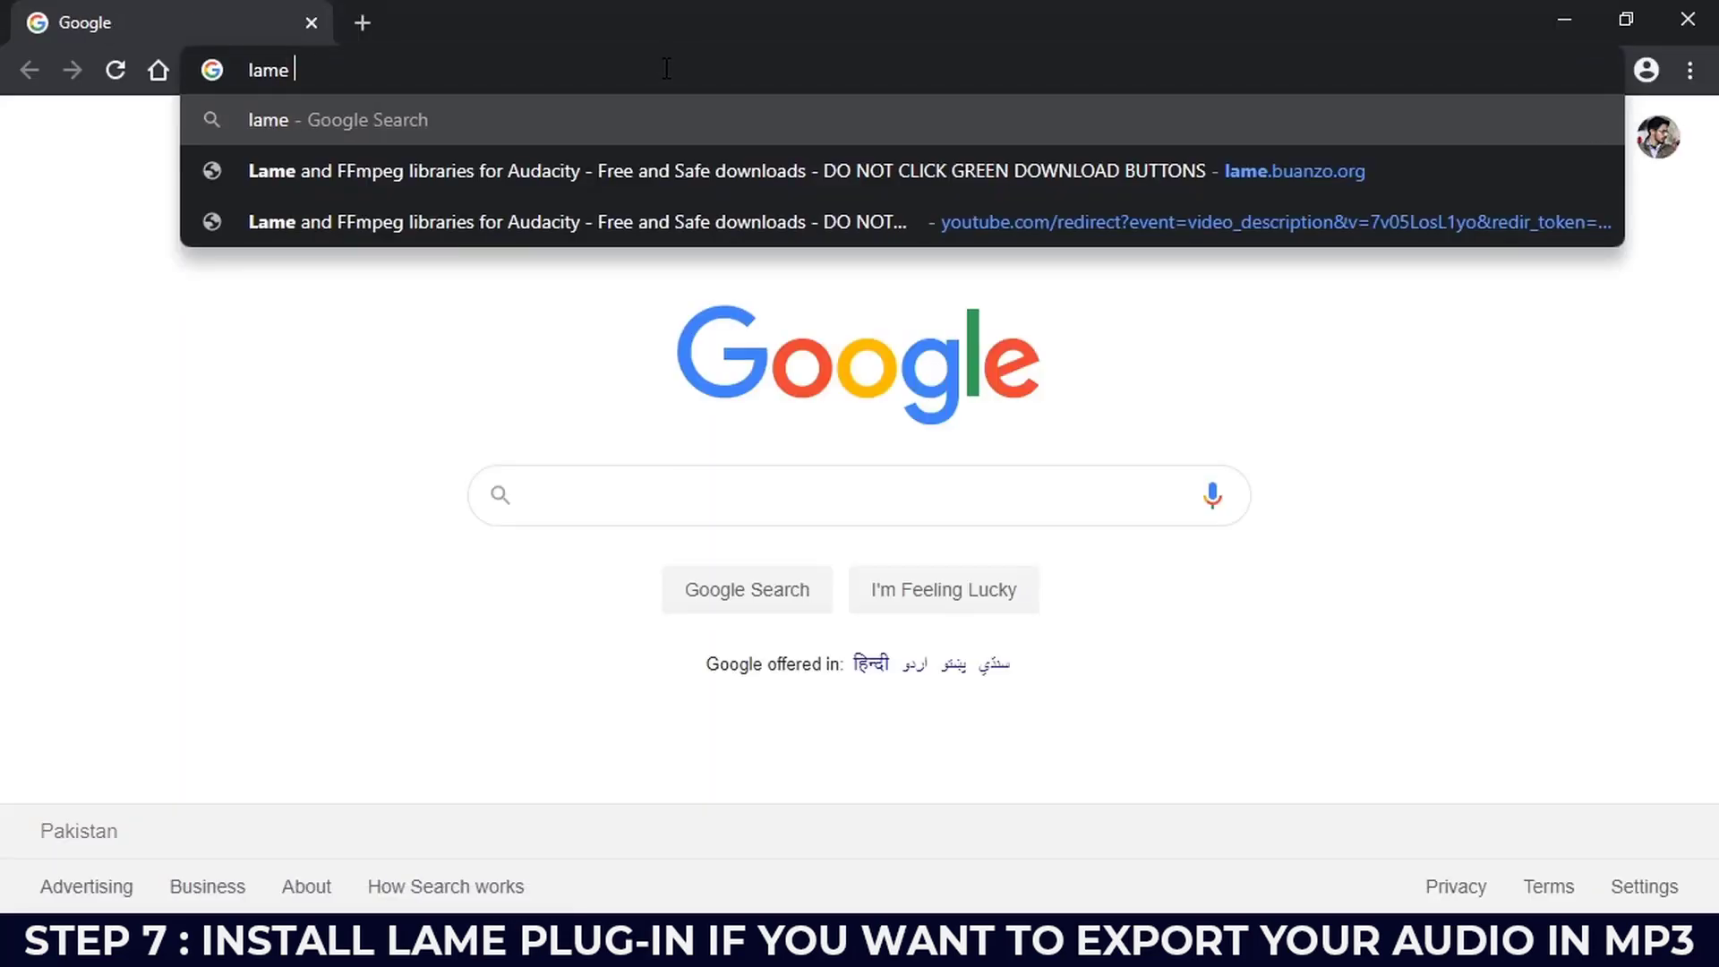
text(plugin for )
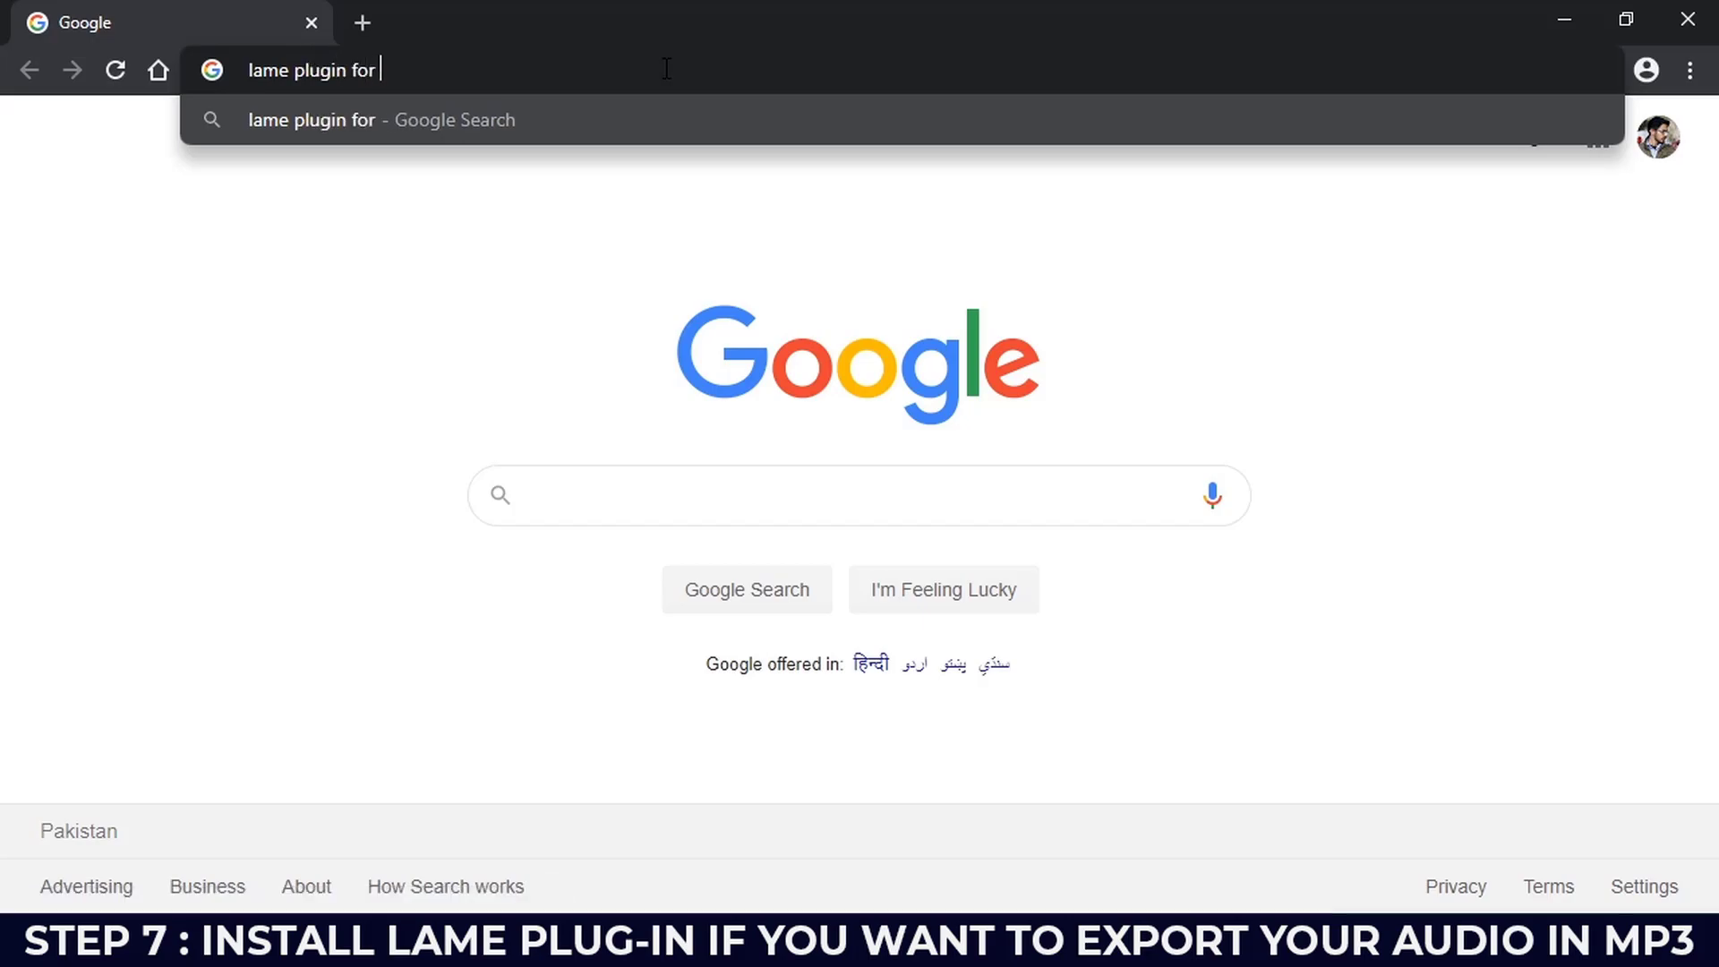
text(audacity)
key(Return)
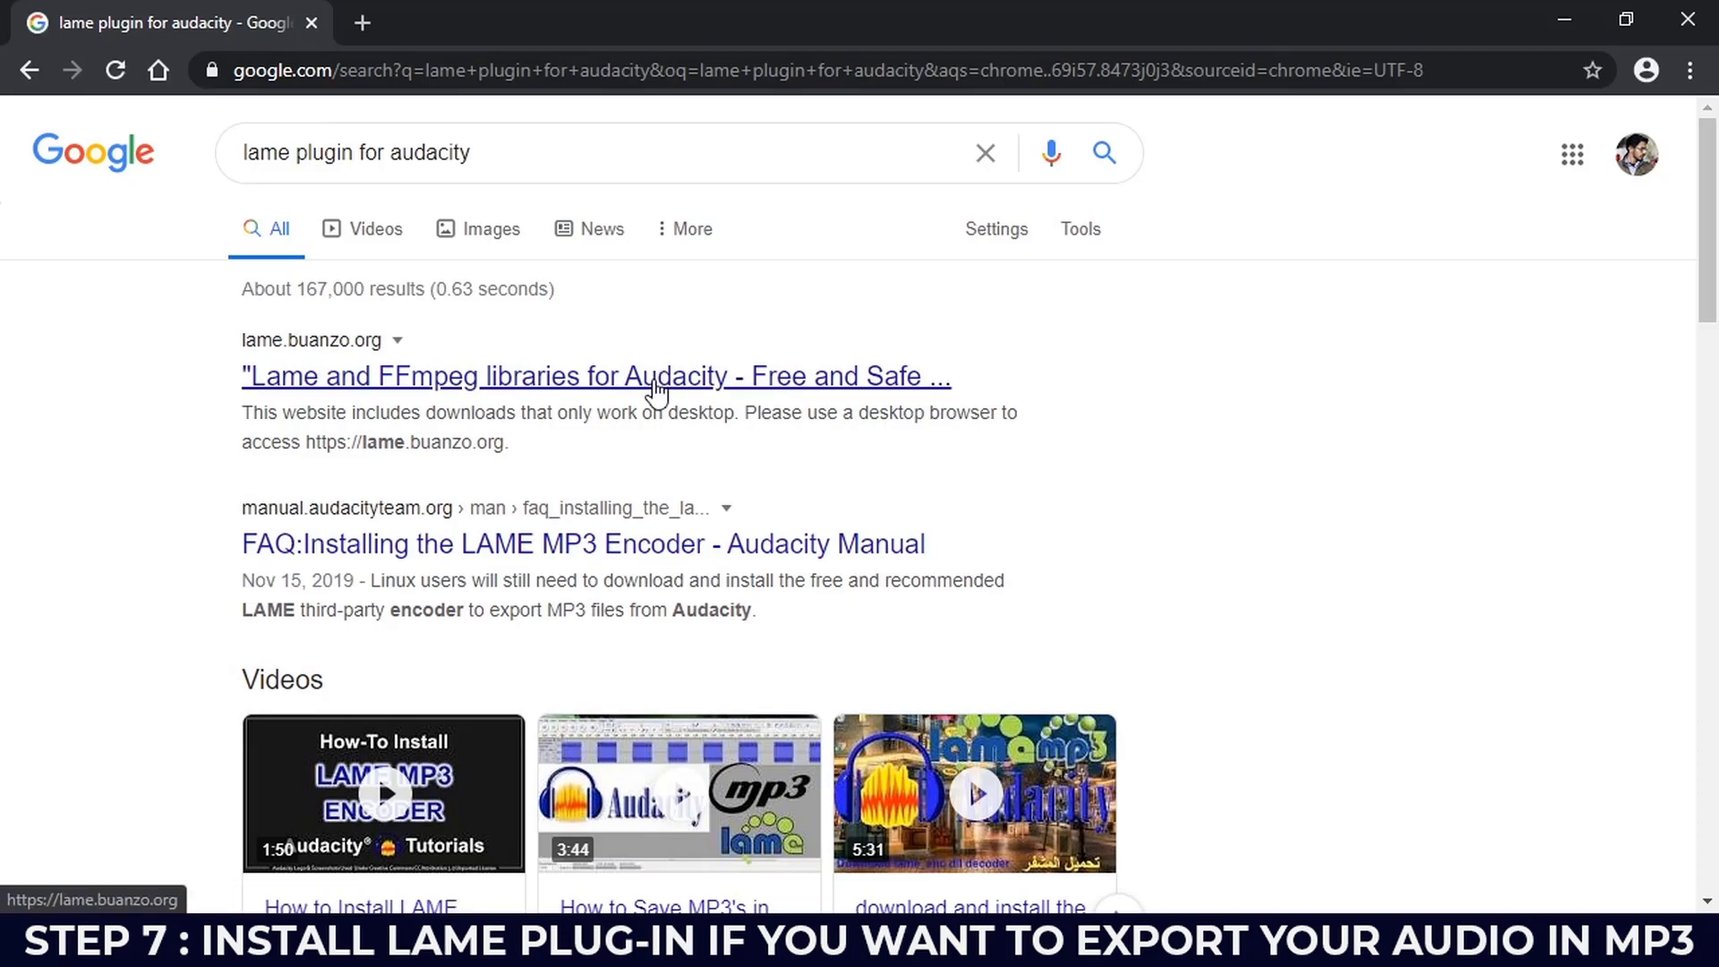
click(656, 389)
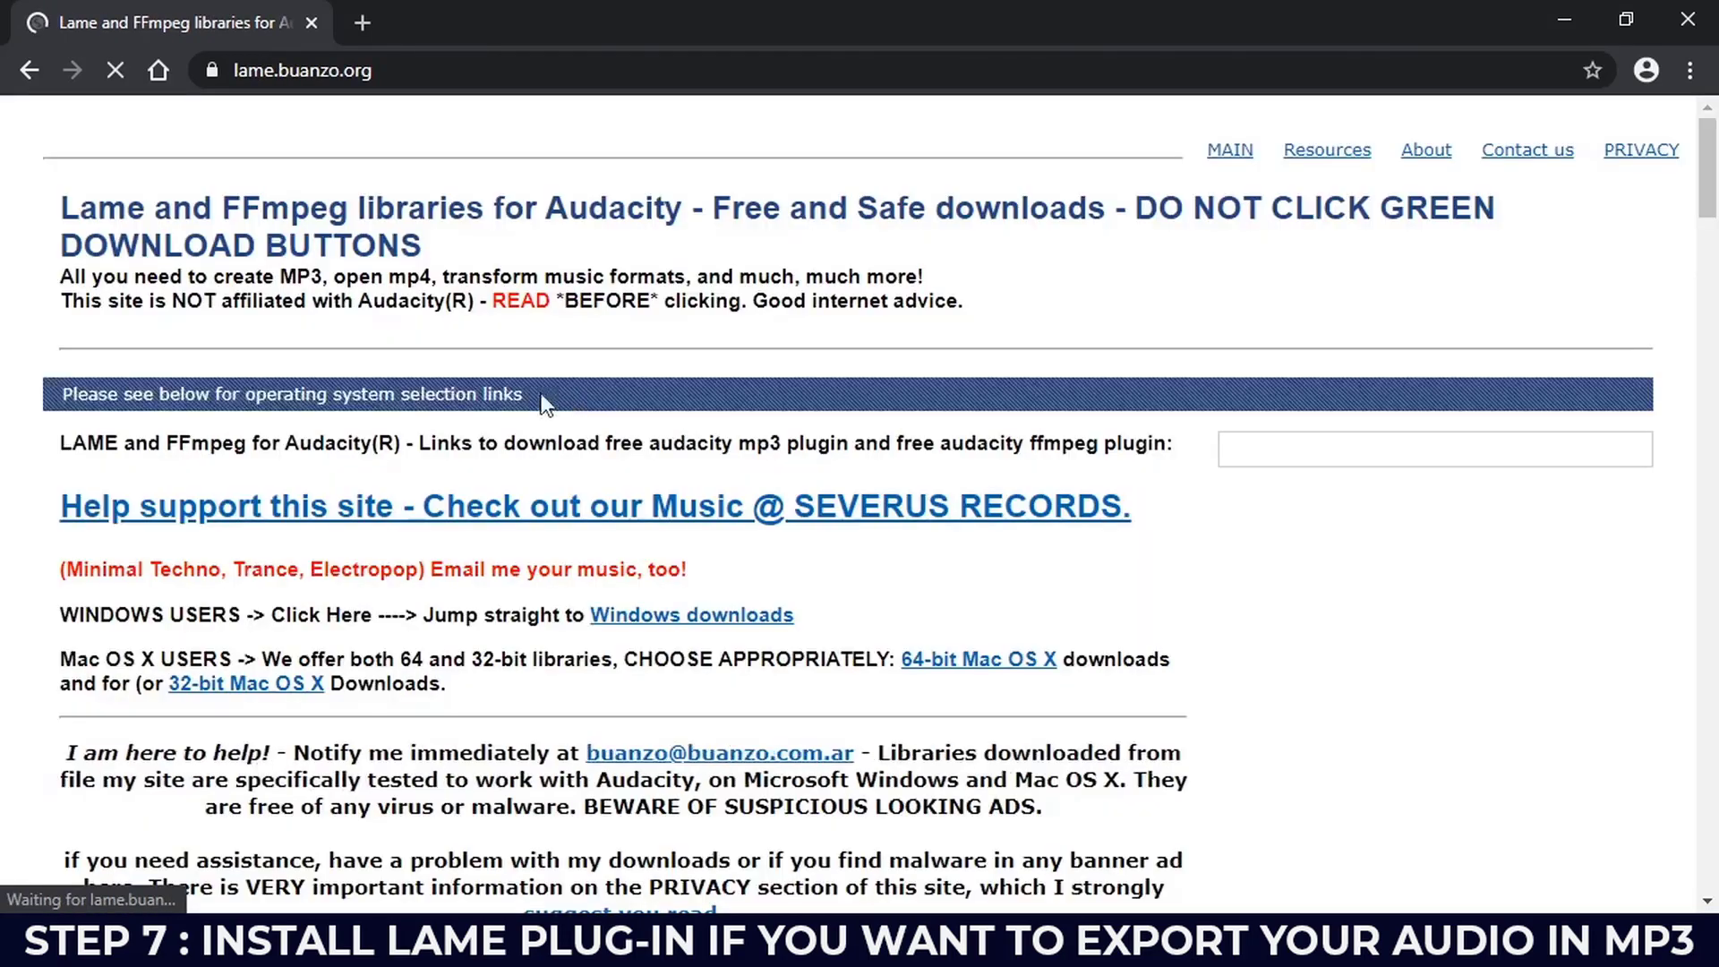
Look through the LAME and FFmpeg download page for the recommended Windows LAME installer package, and close the browser
scroll(560, 458, down, 10)
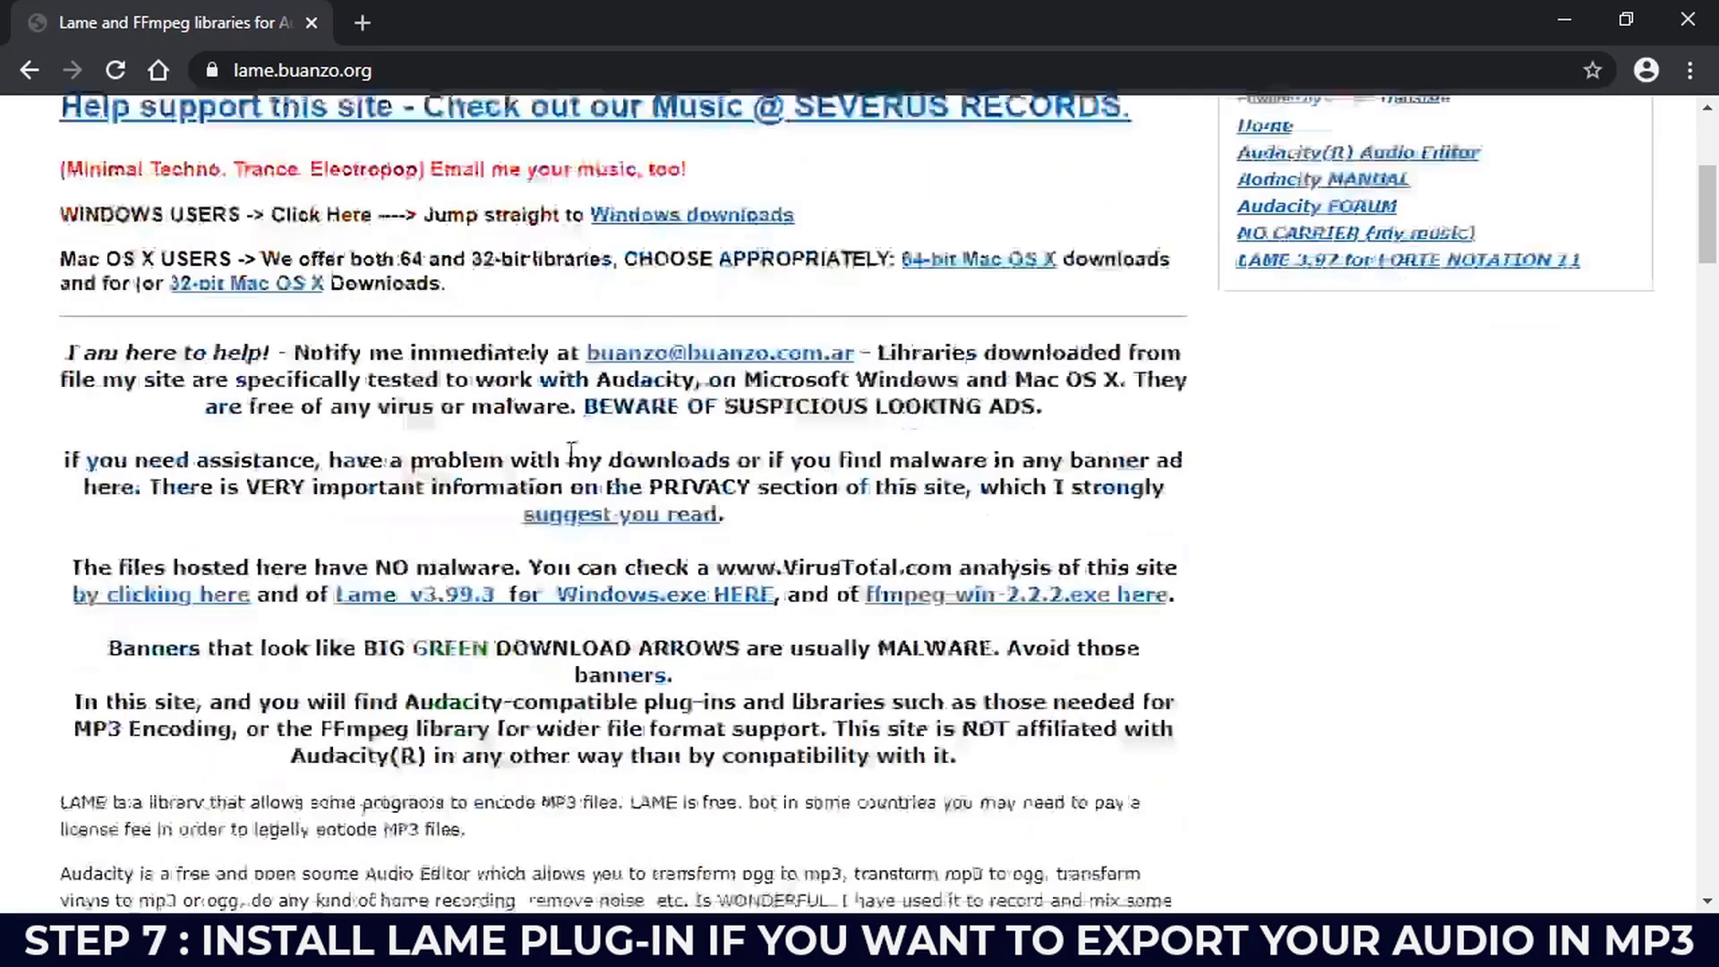
scroll(569, 452, down, 7)
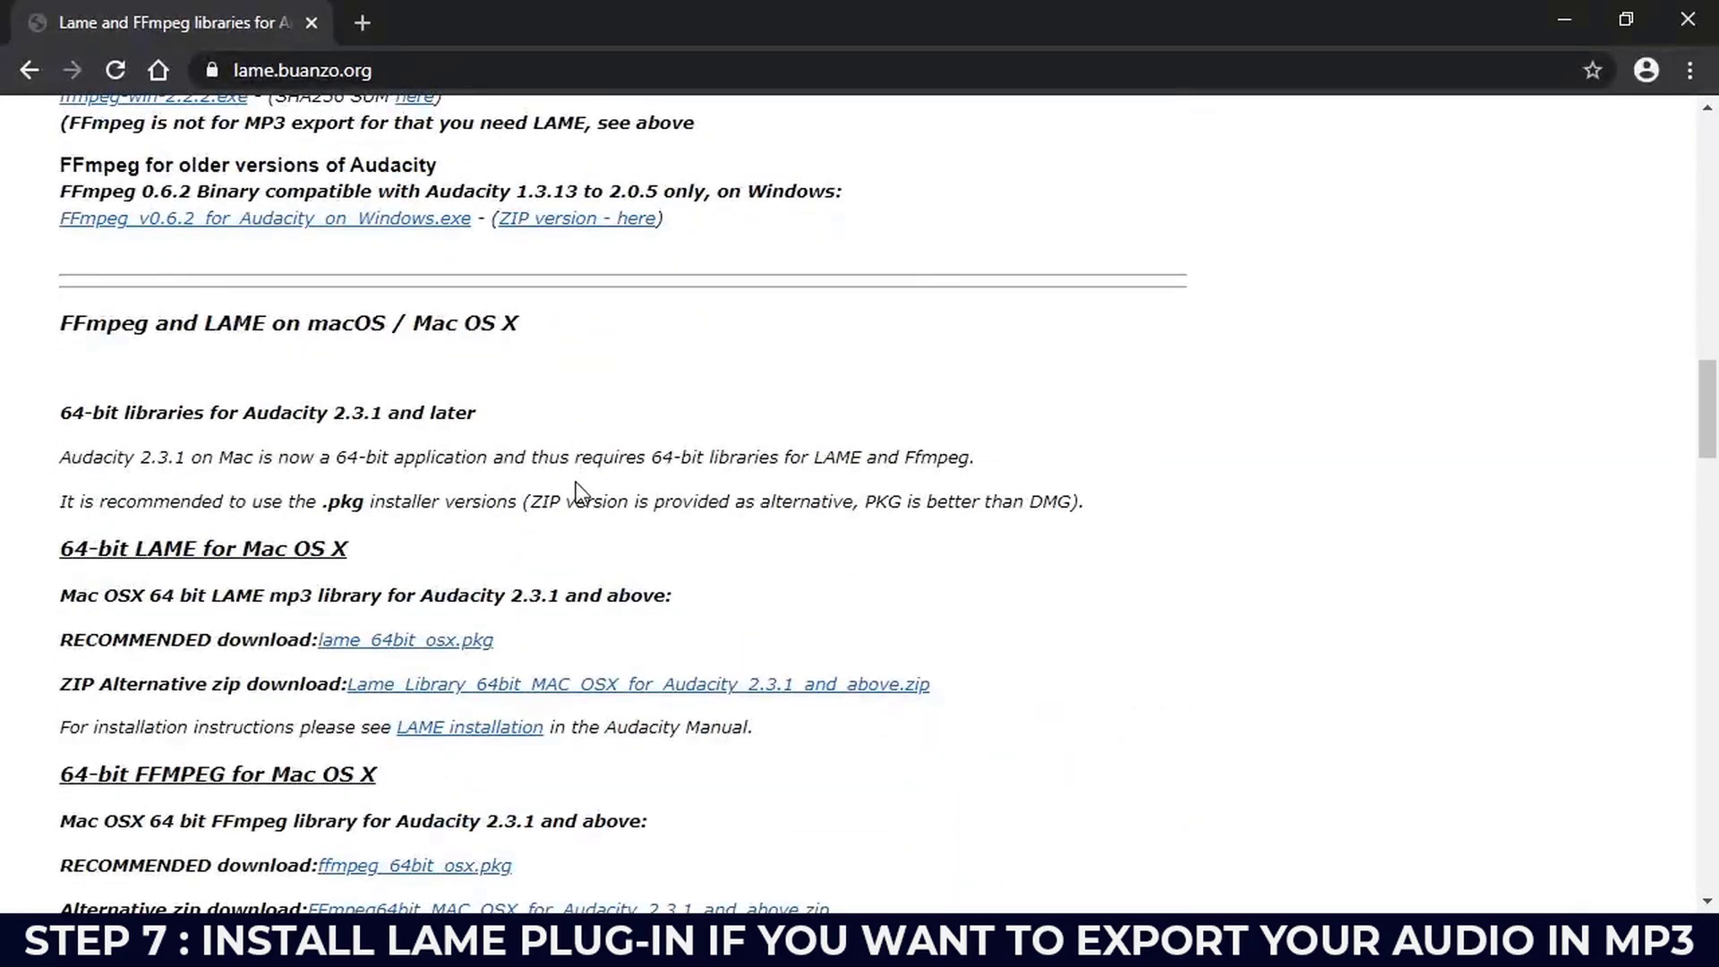
scroll(573, 475, down, 10)
scroll(573, 486, up, 3)
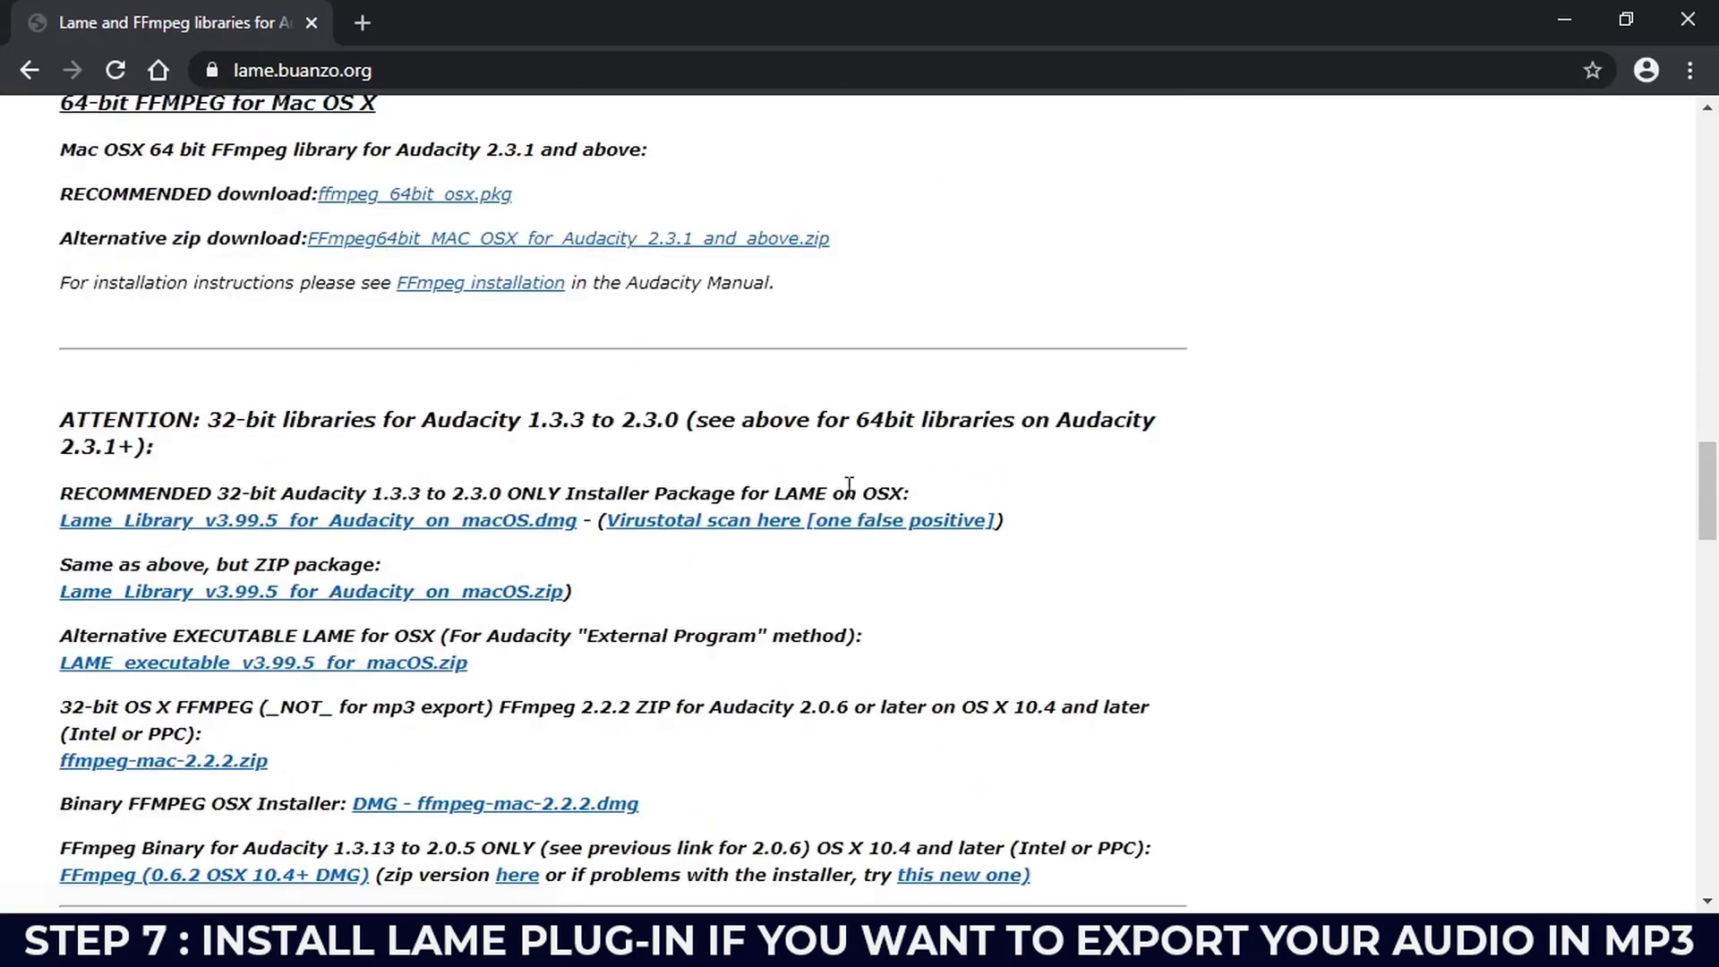
scroll(750, 468, up, 3)
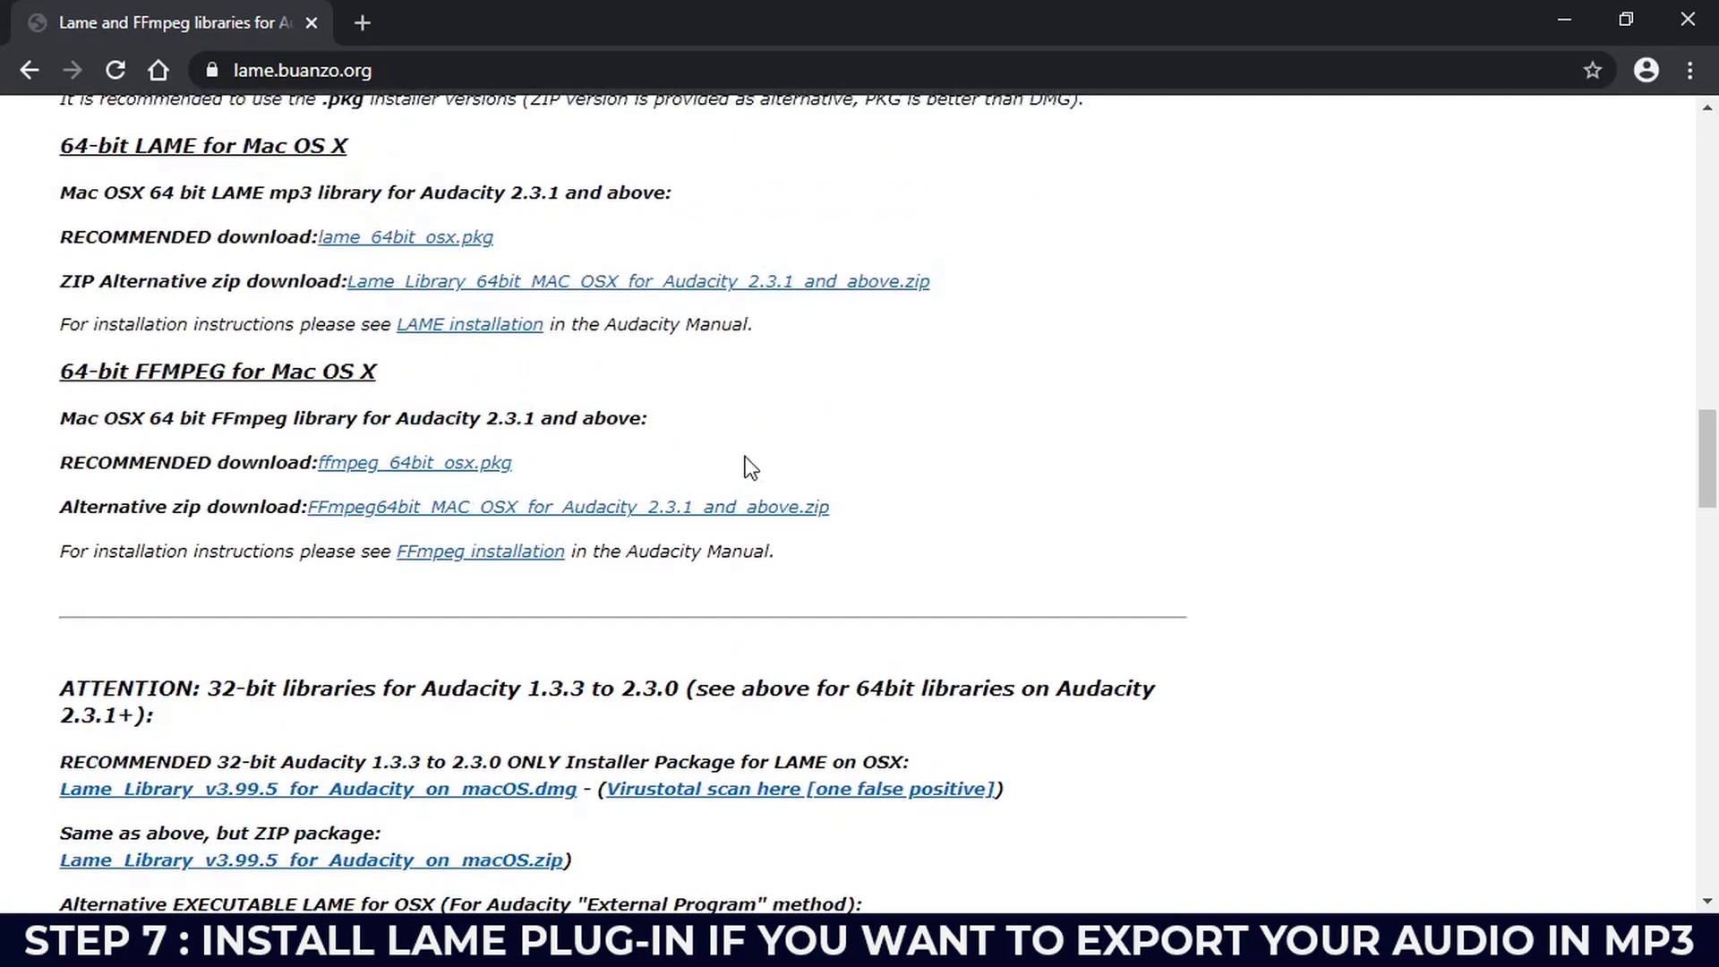
scroll(740, 455, up, 8)
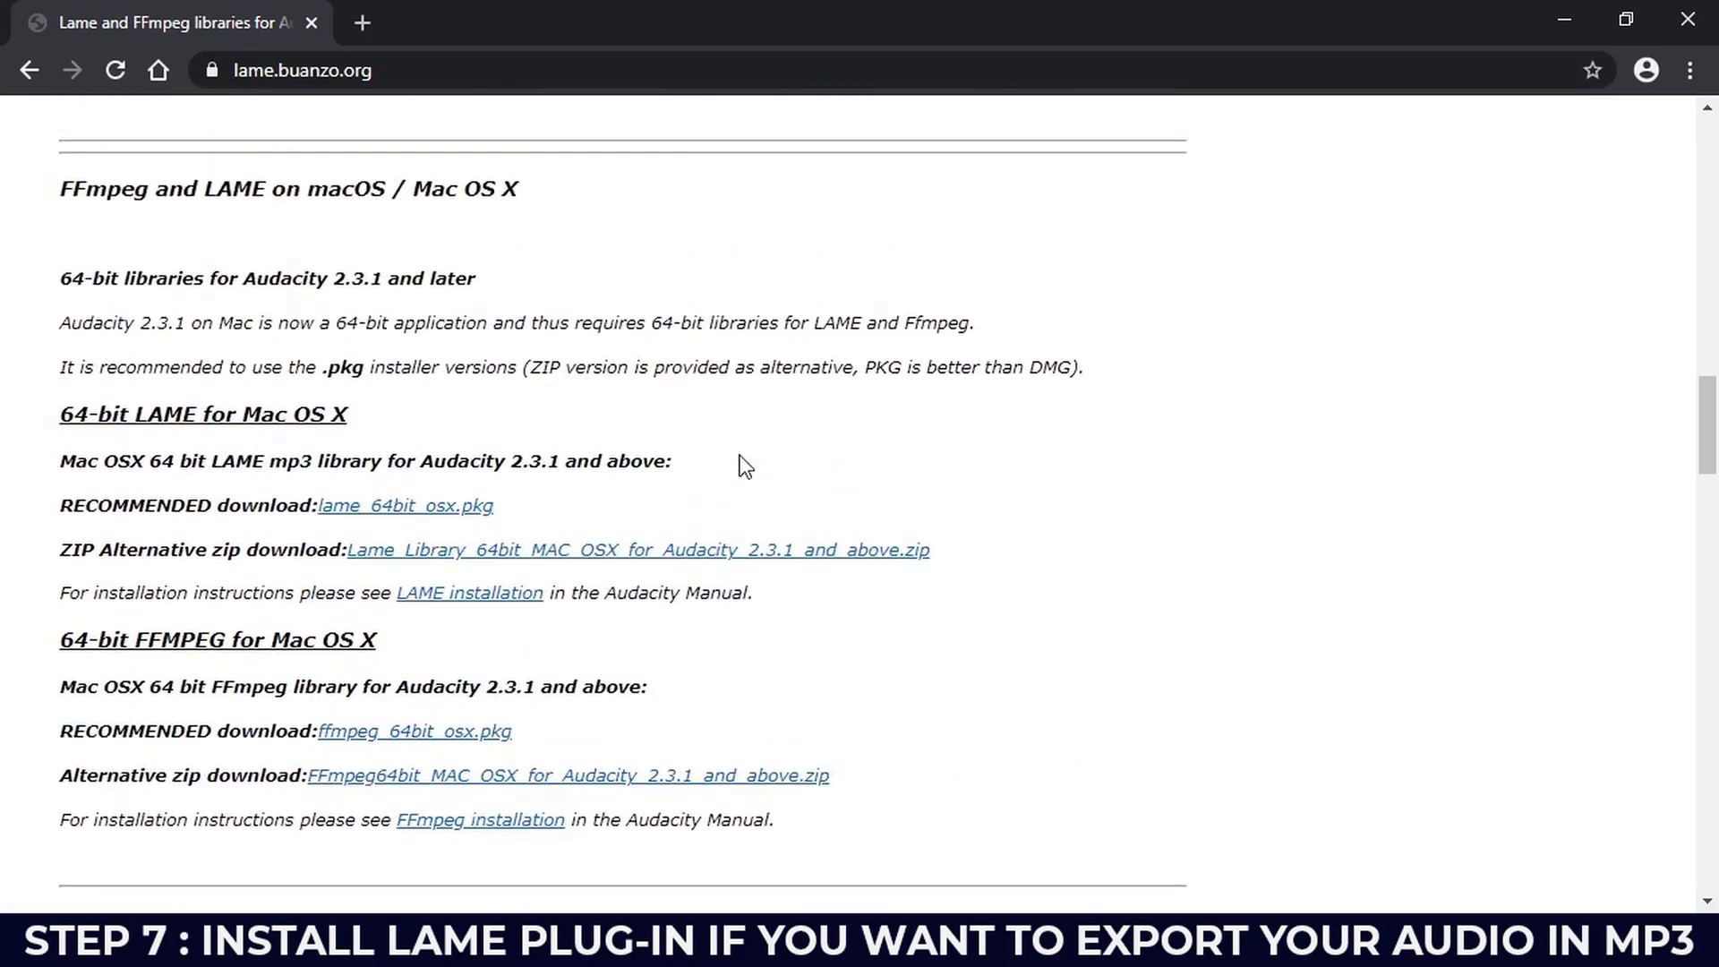
scroll(739, 455, up, 5)
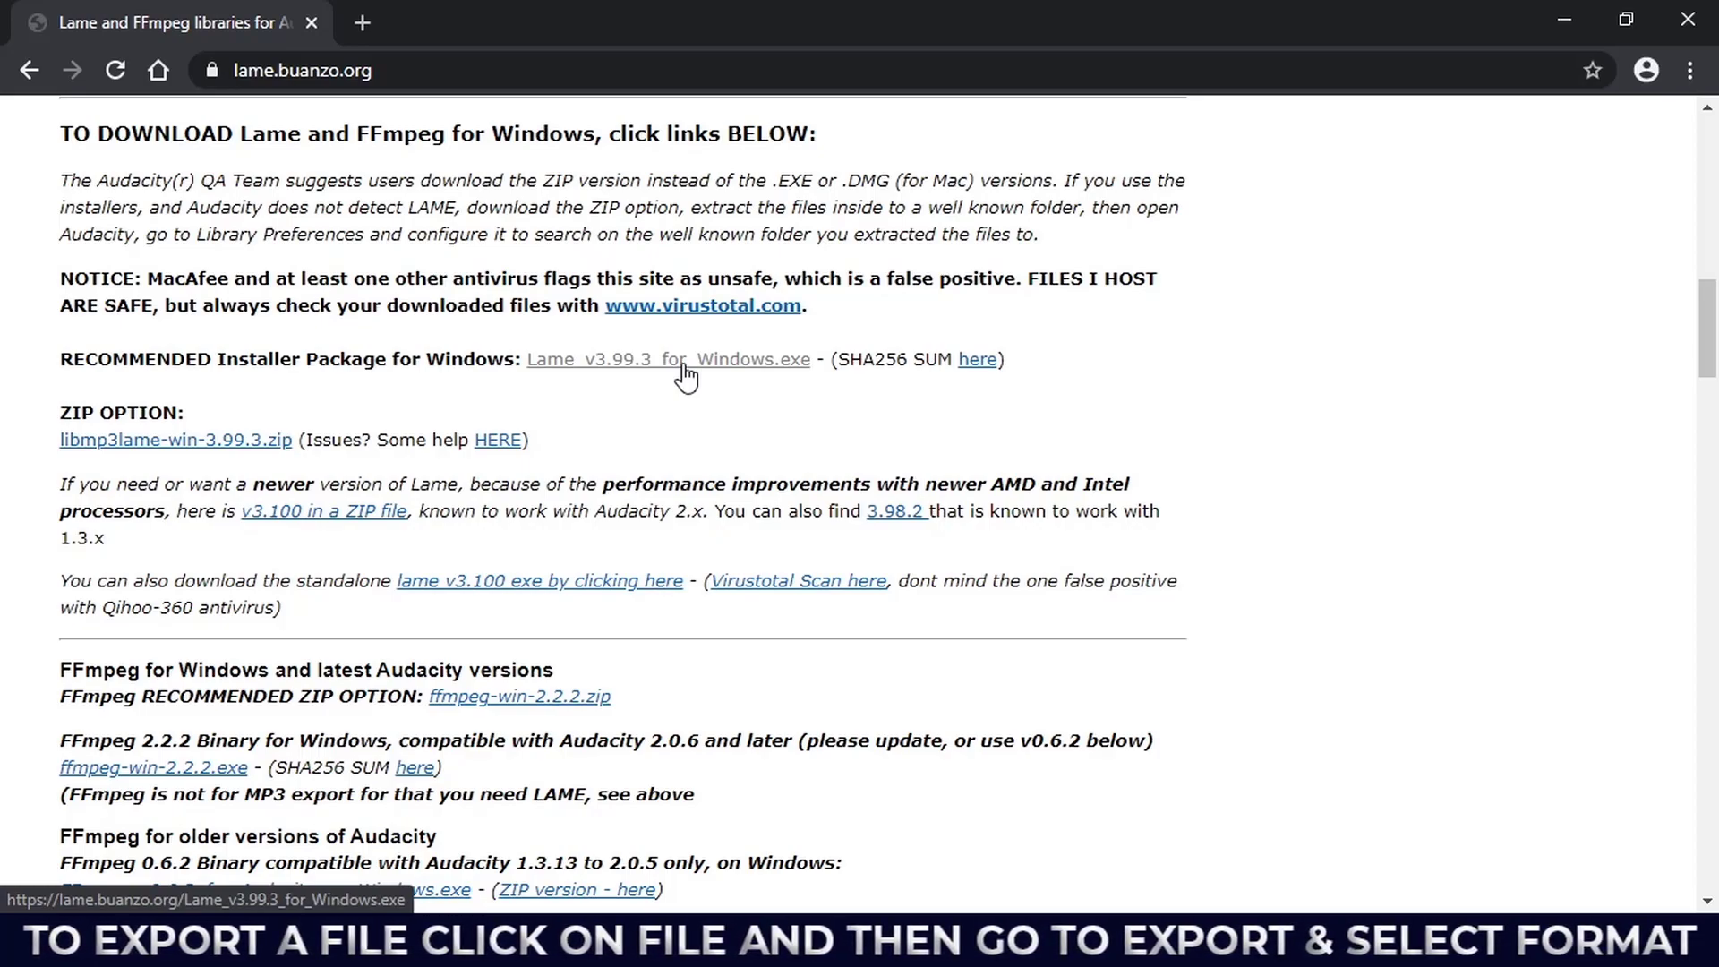
click(1667, 15)
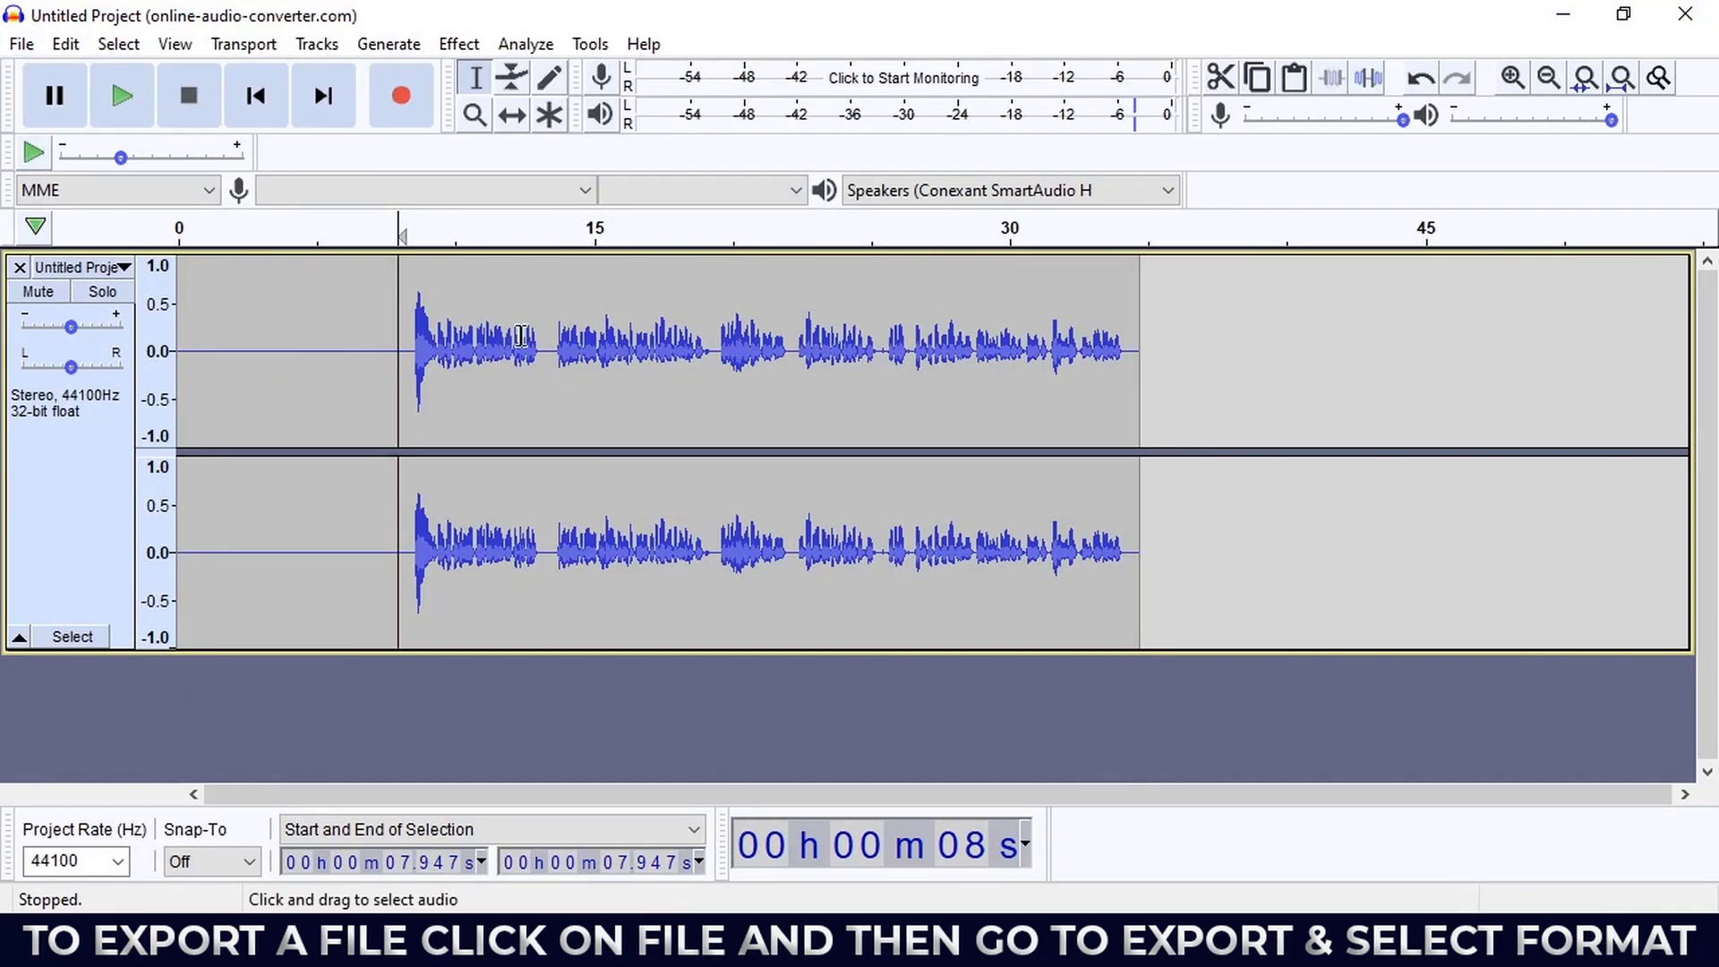
Start exporting the project as an MP3, choosing the Desktop as location and "audacity audio sample" as the file name
click(21, 44)
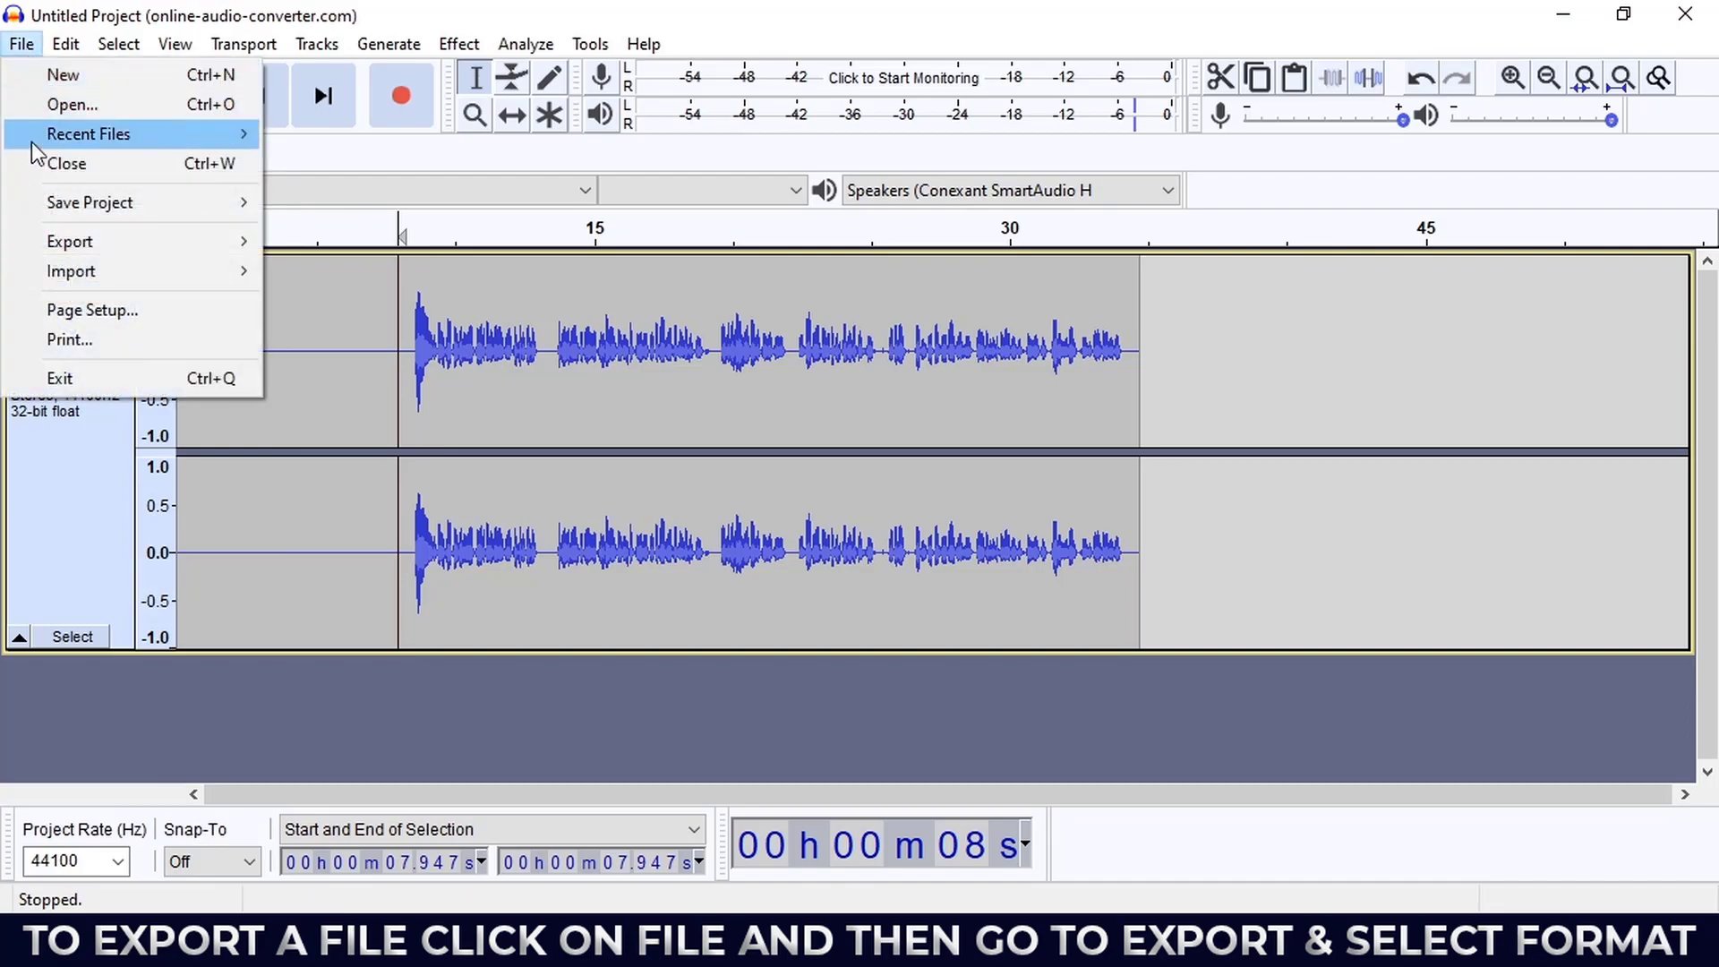
mouse_move(233, 270)
mouse_move(237, 241)
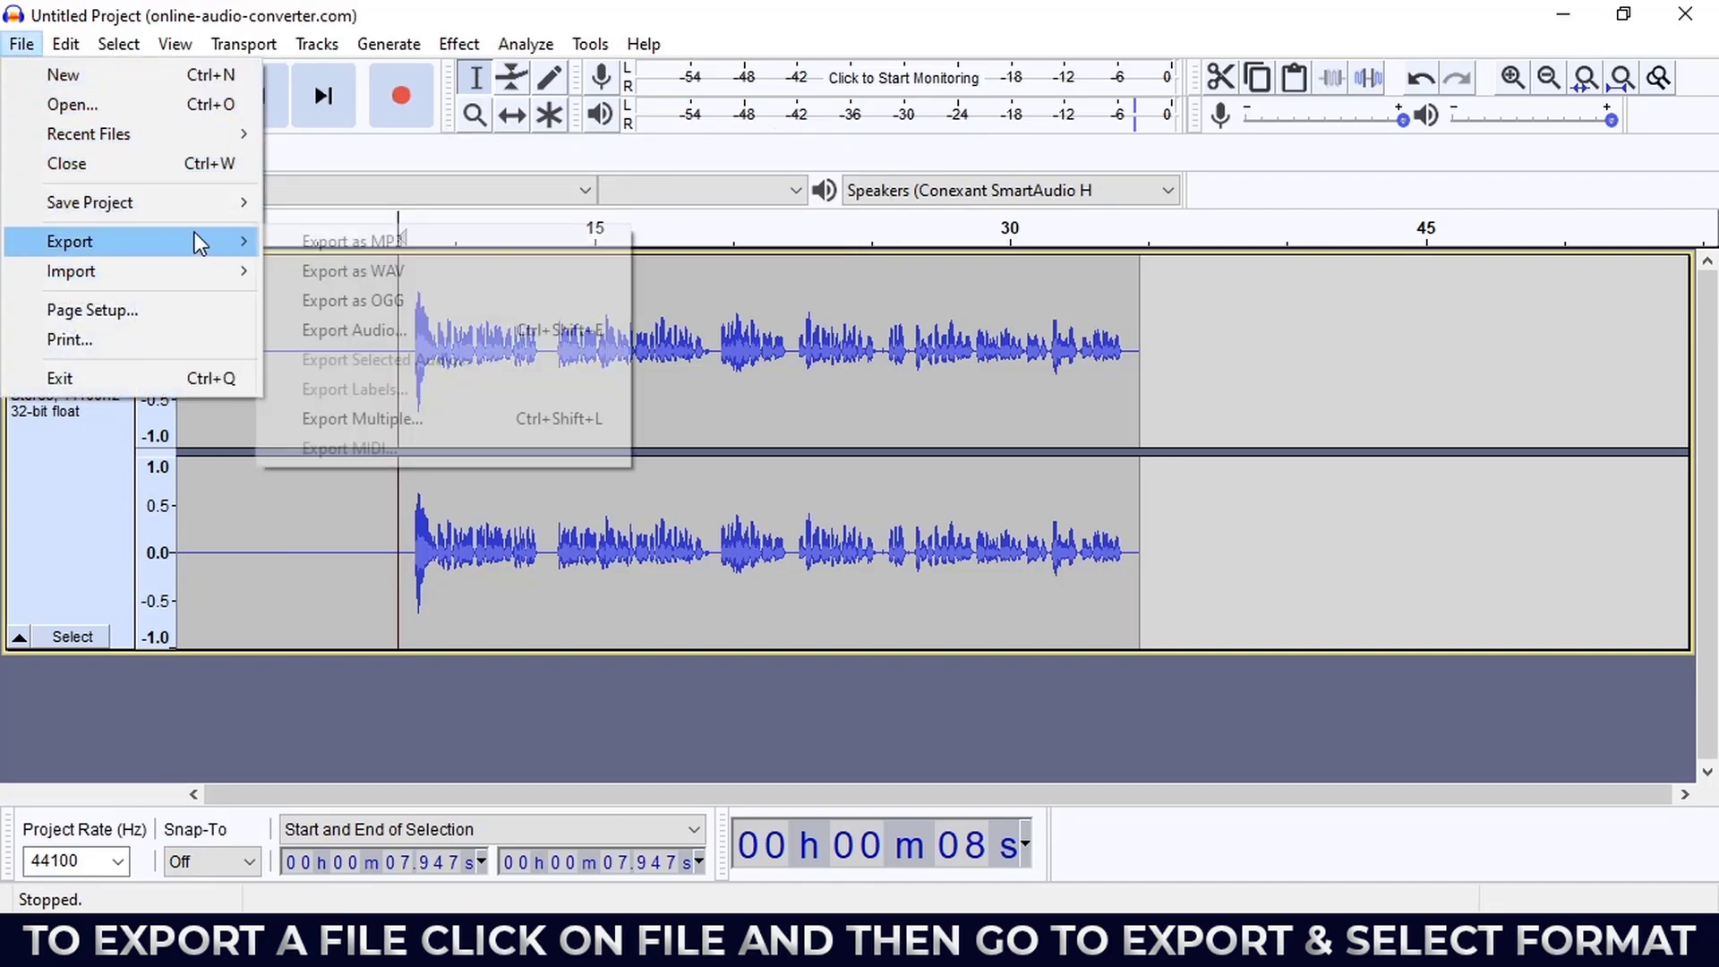
click(446, 245)
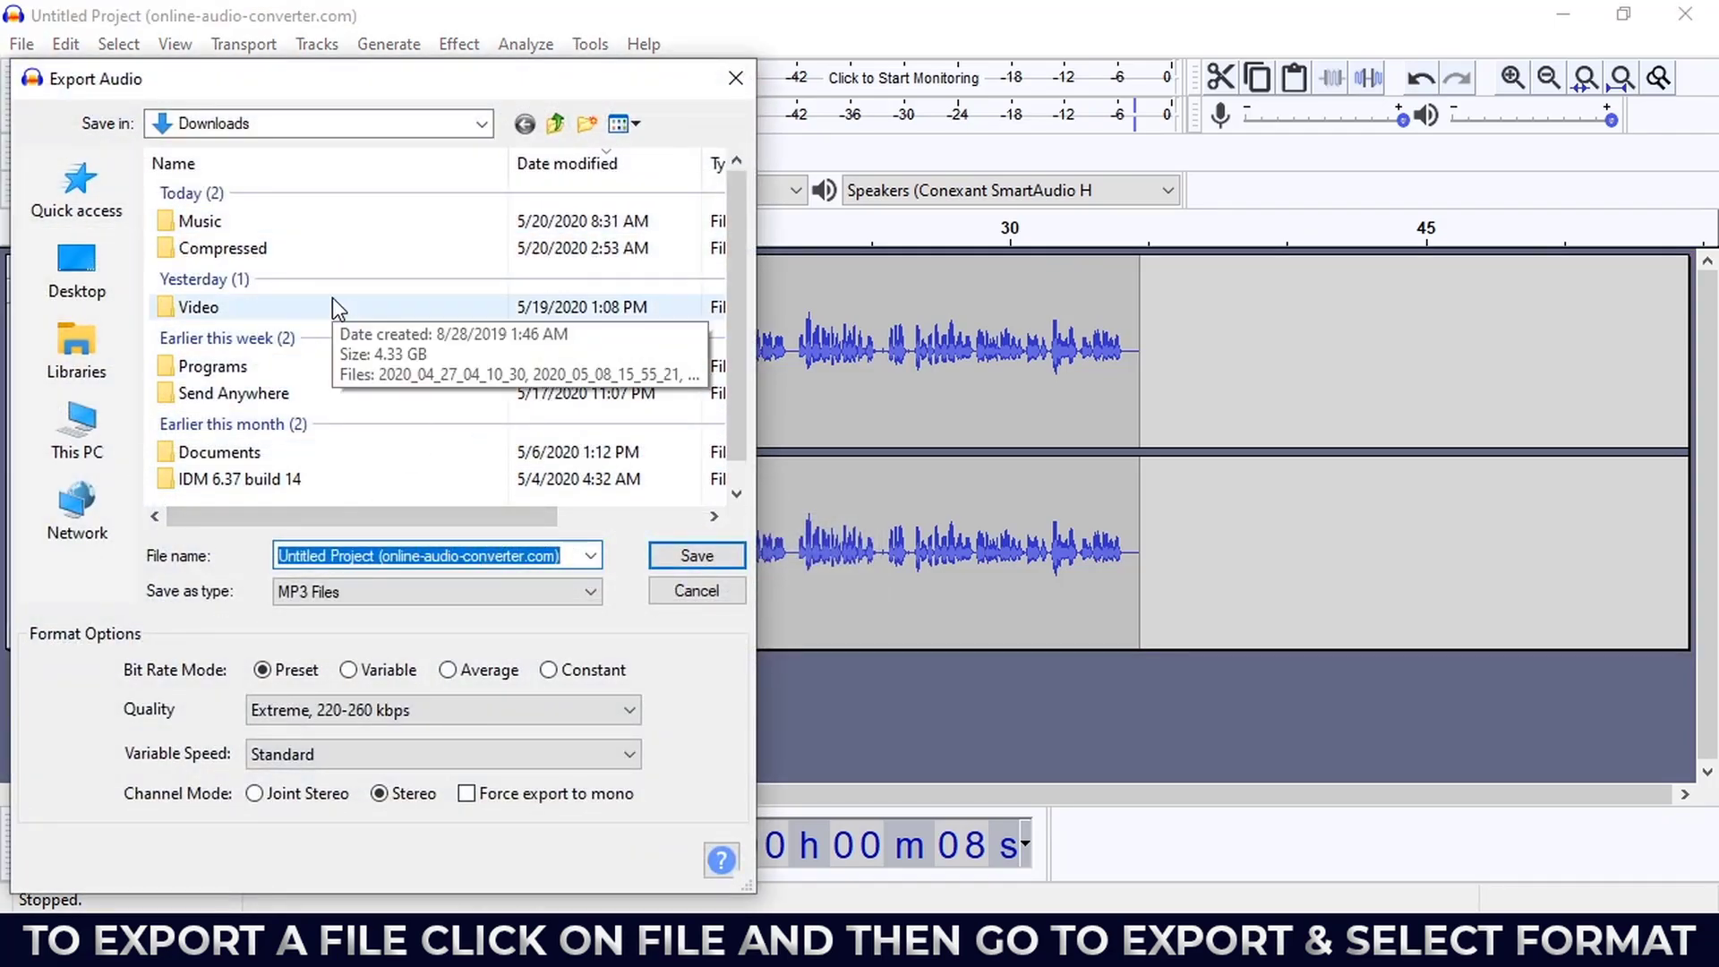
click(120, 289)
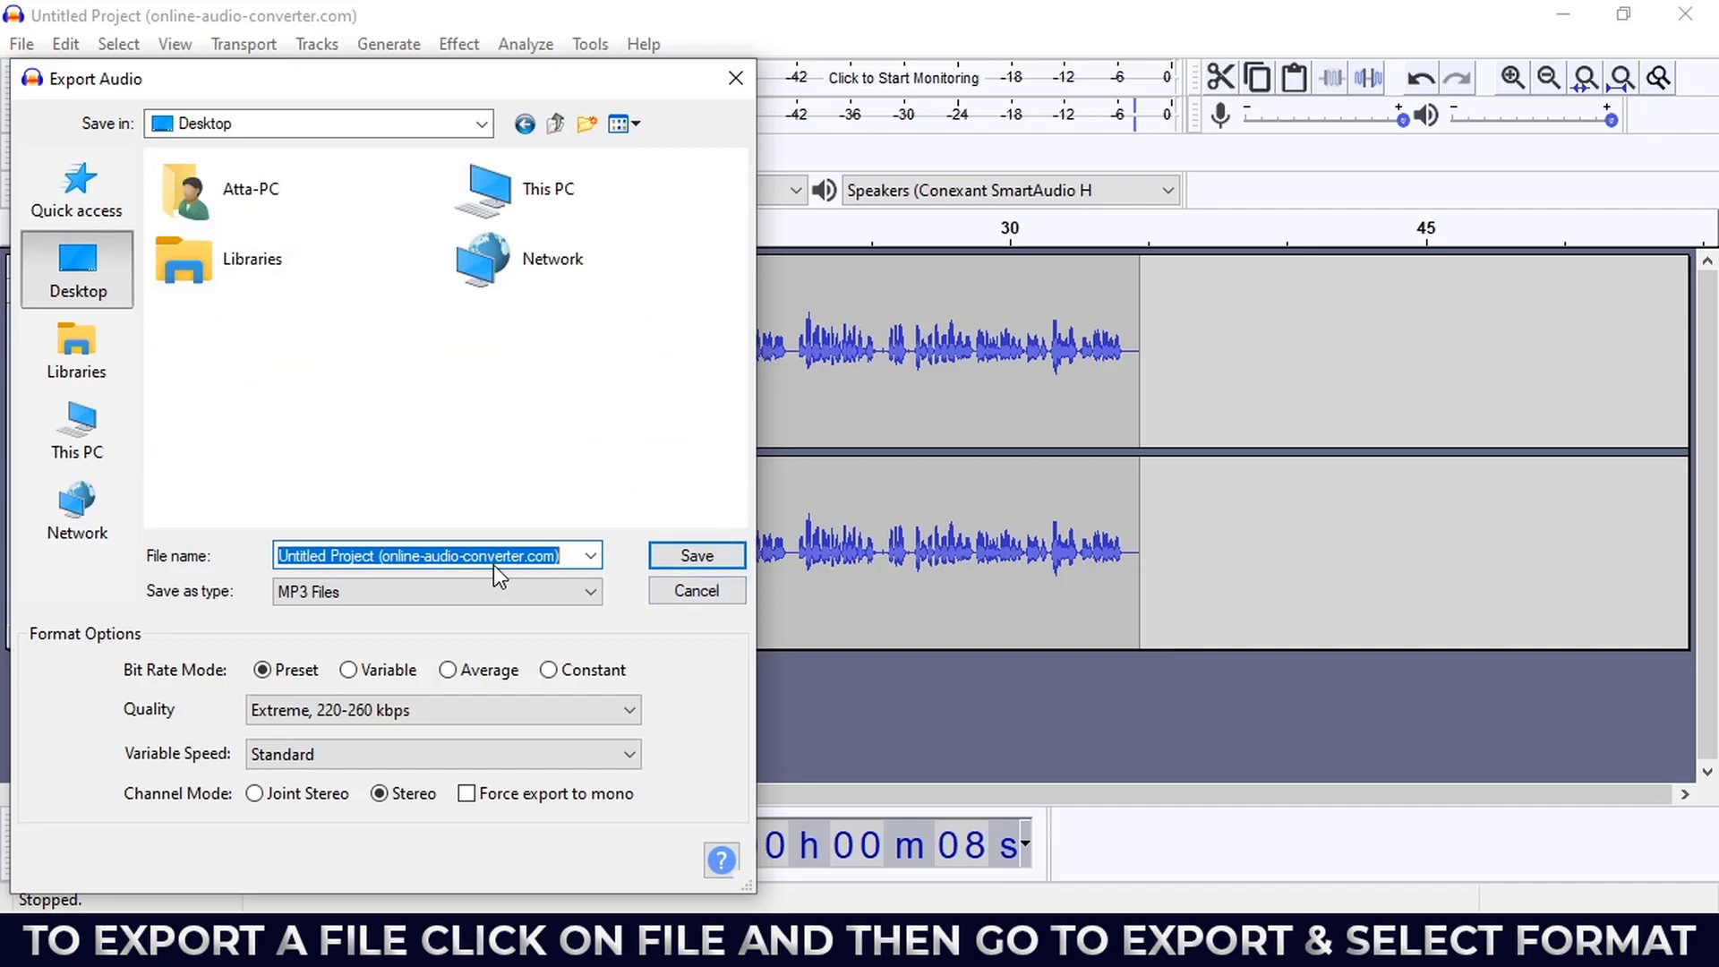
key(BackSpace)
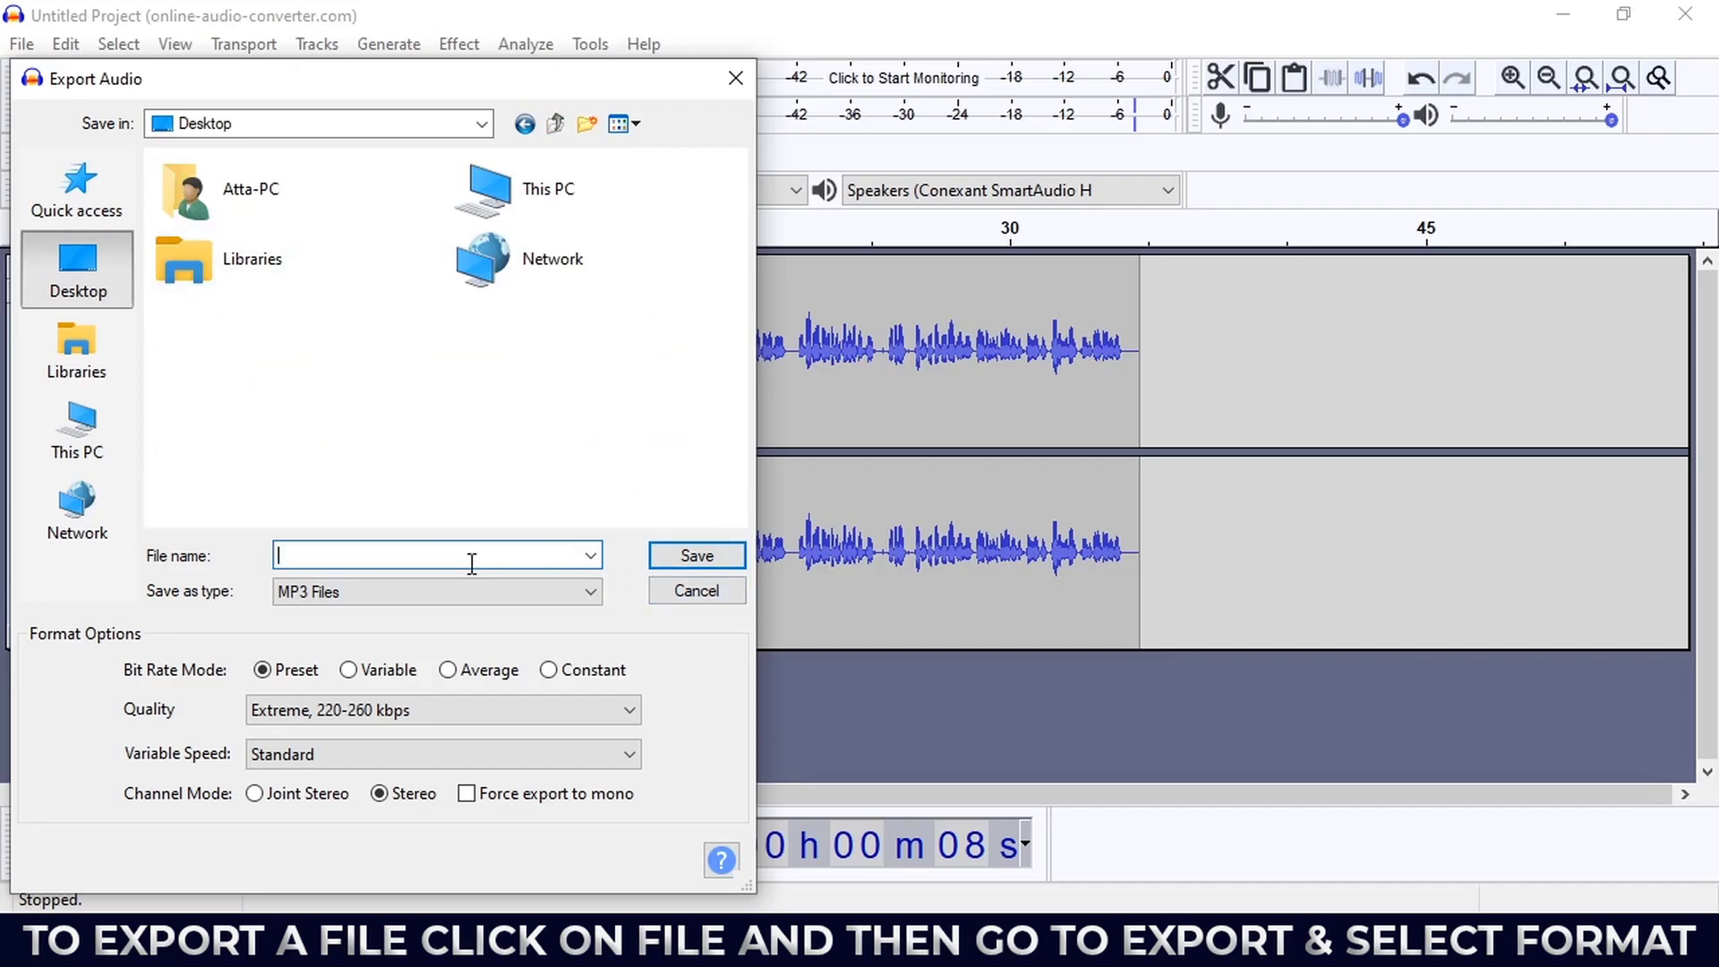
text(audacity audio sample)
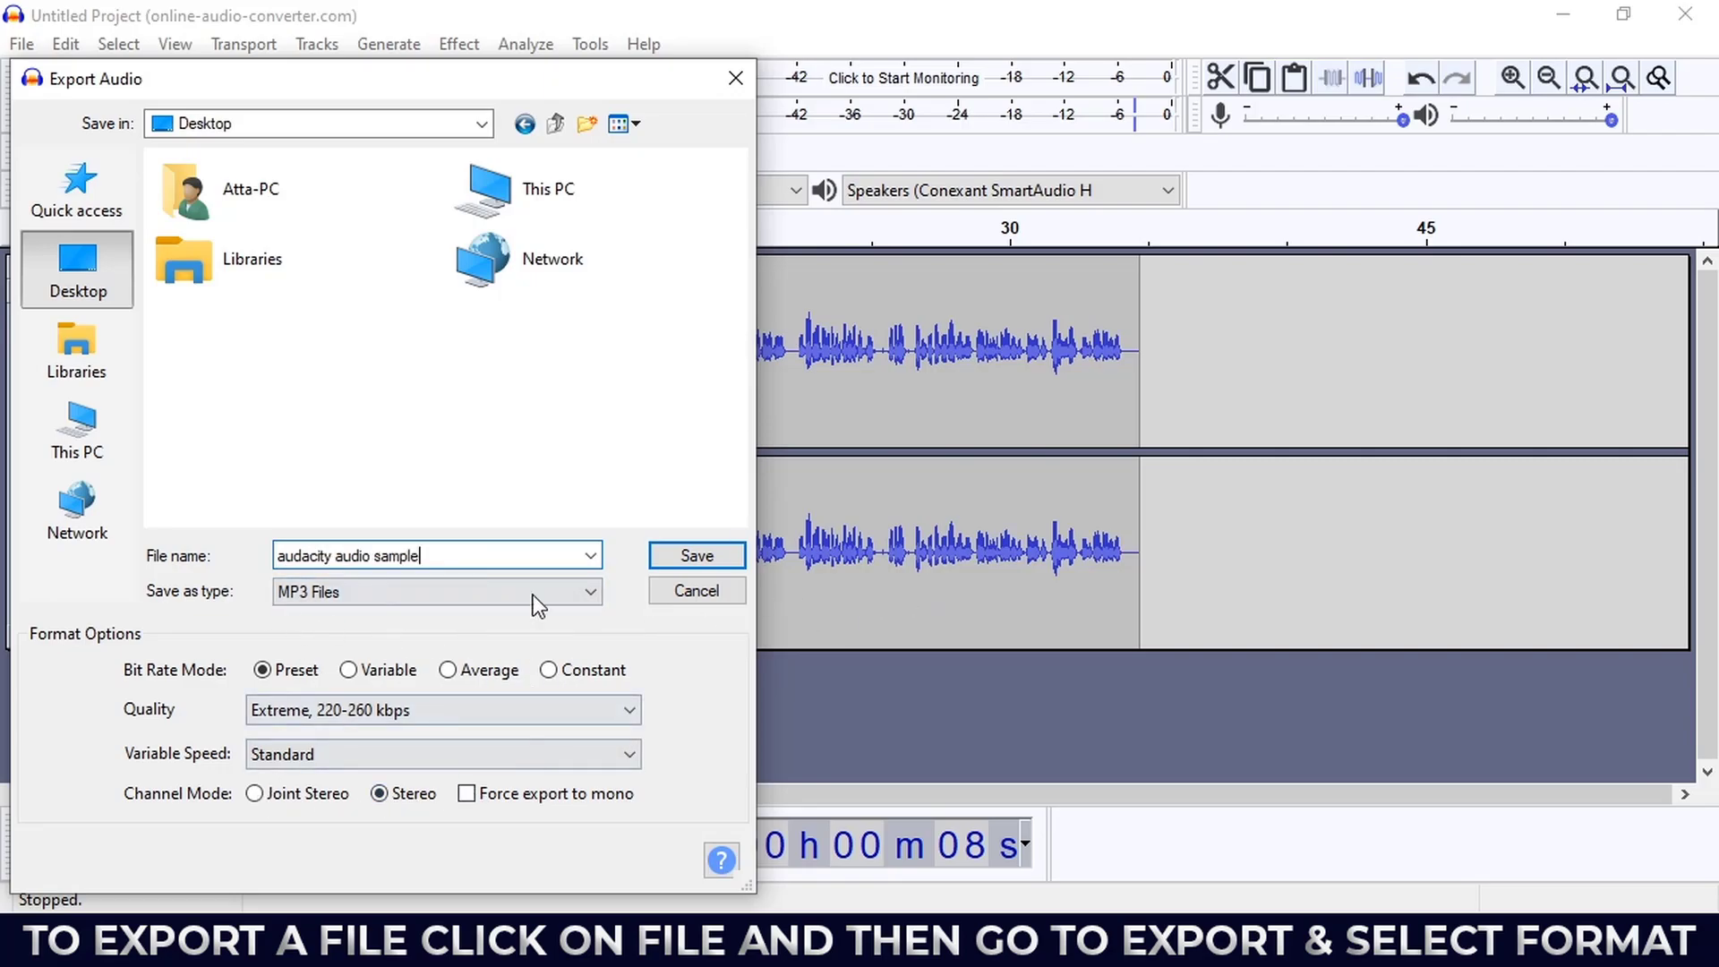
Save the MP3 export with Extreme, 220-260 kbps quality and Standard variable speed, and accept the metadata tags
click(367, 712)
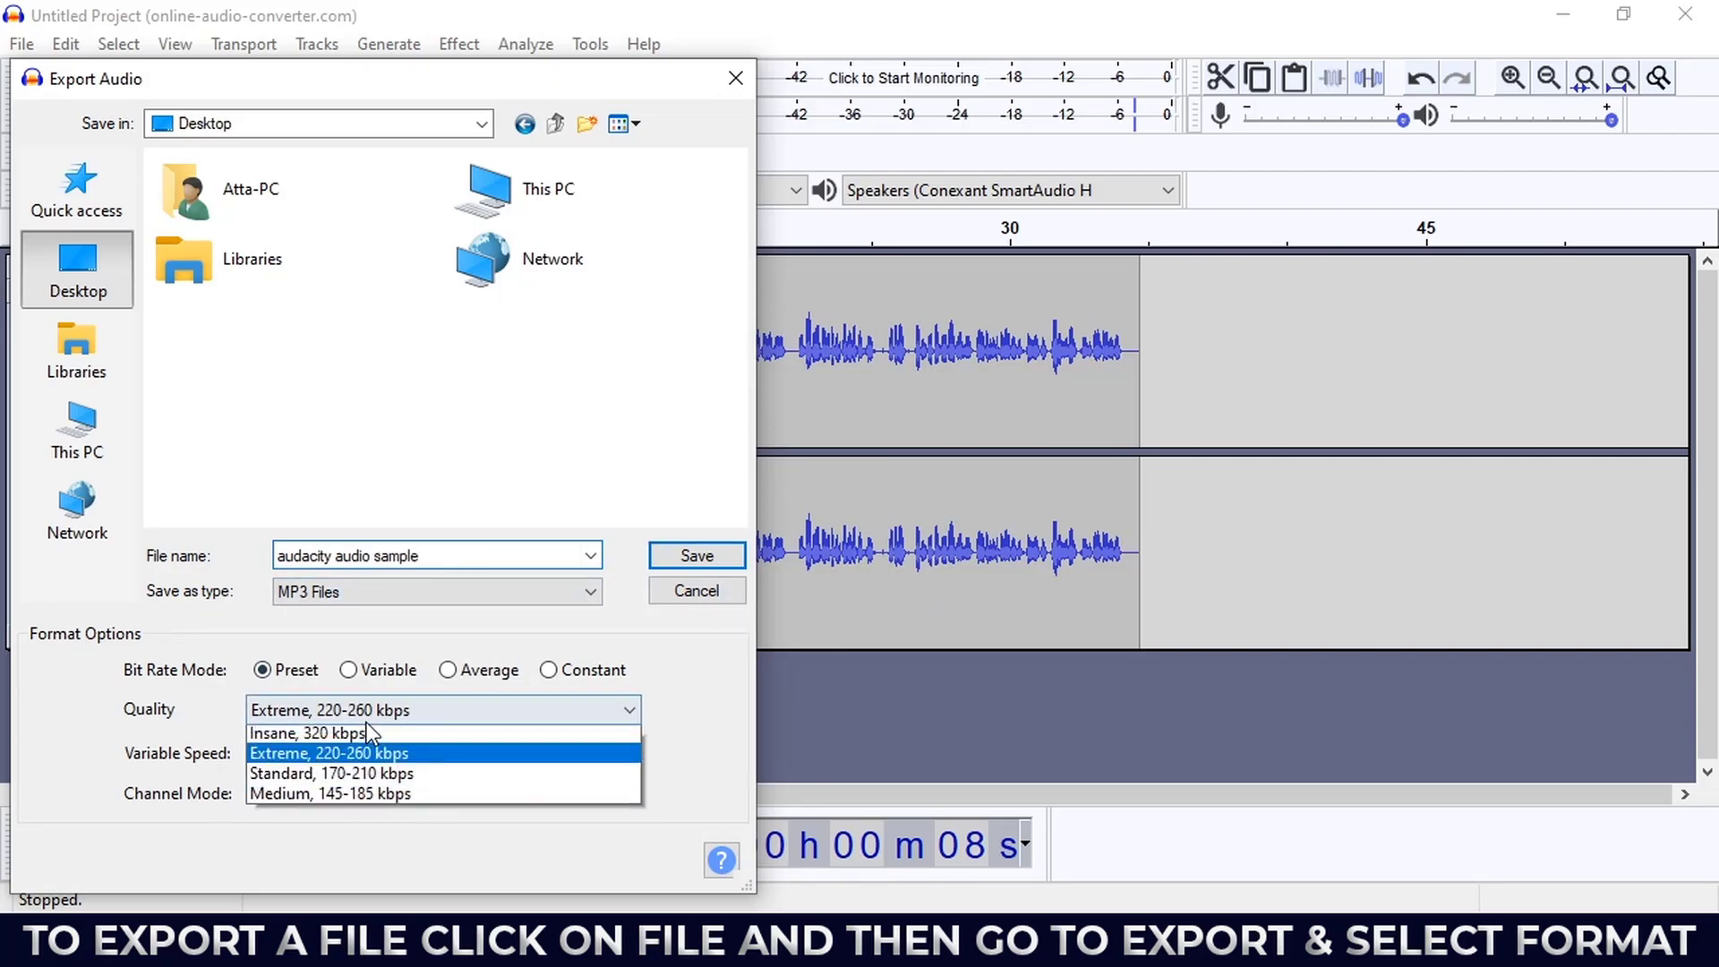
click(410, 712)
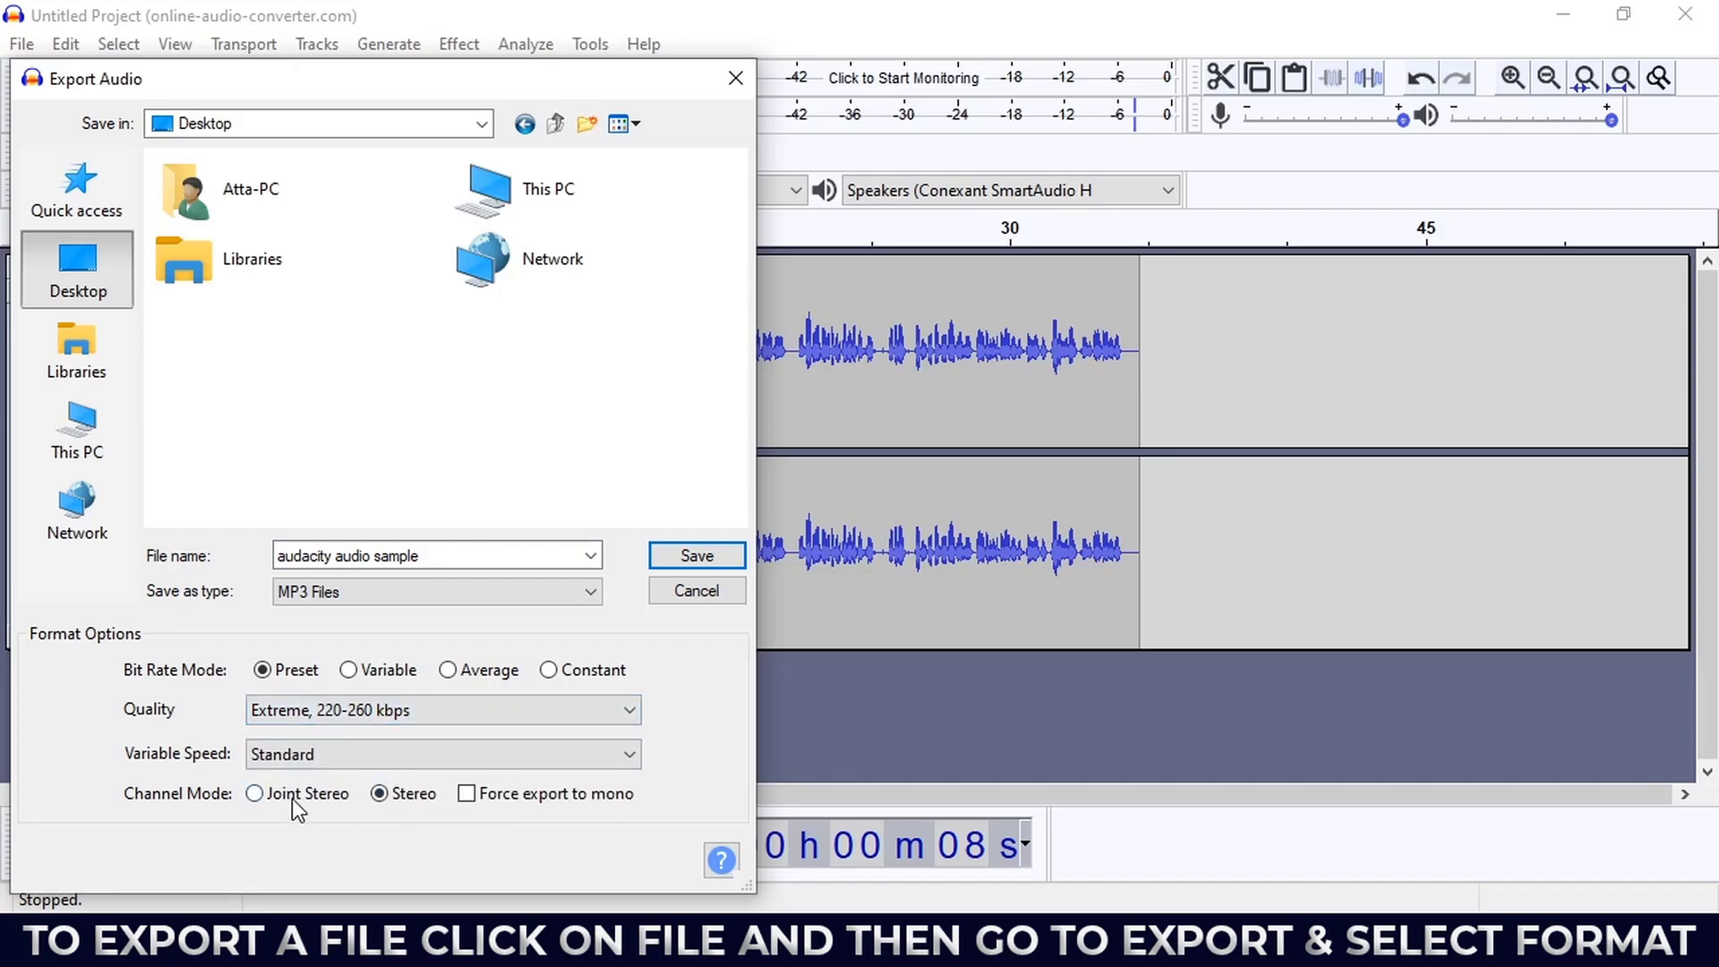
click(389, 758)
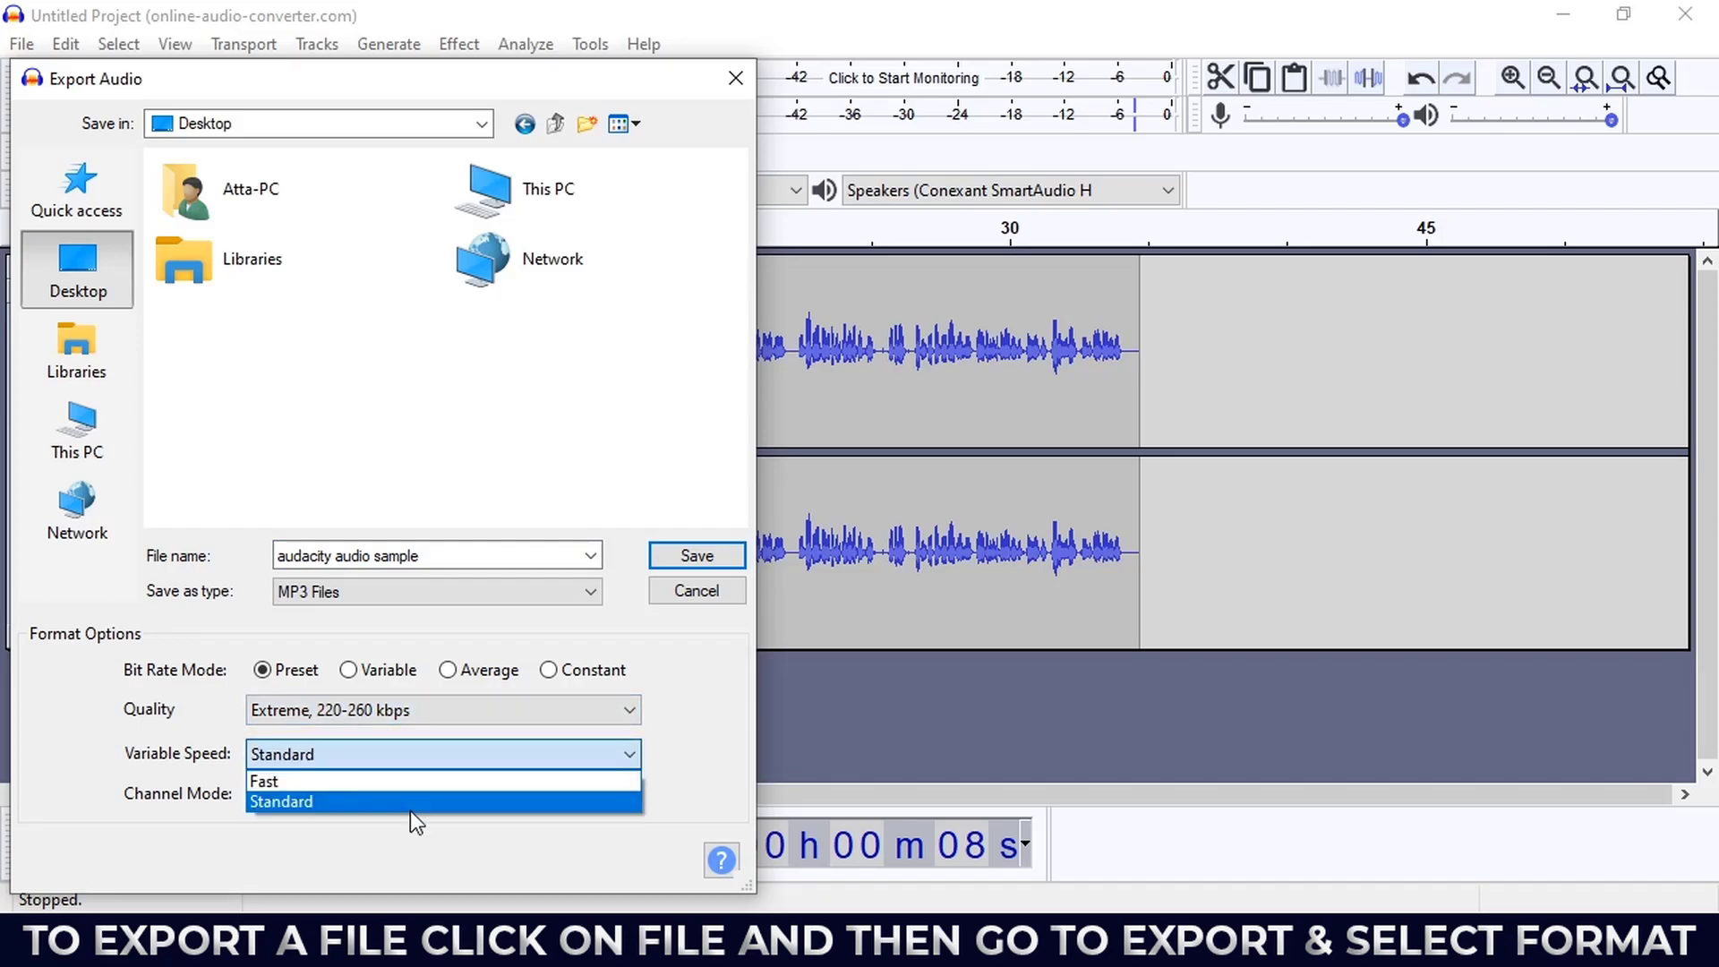
click(444, 755)
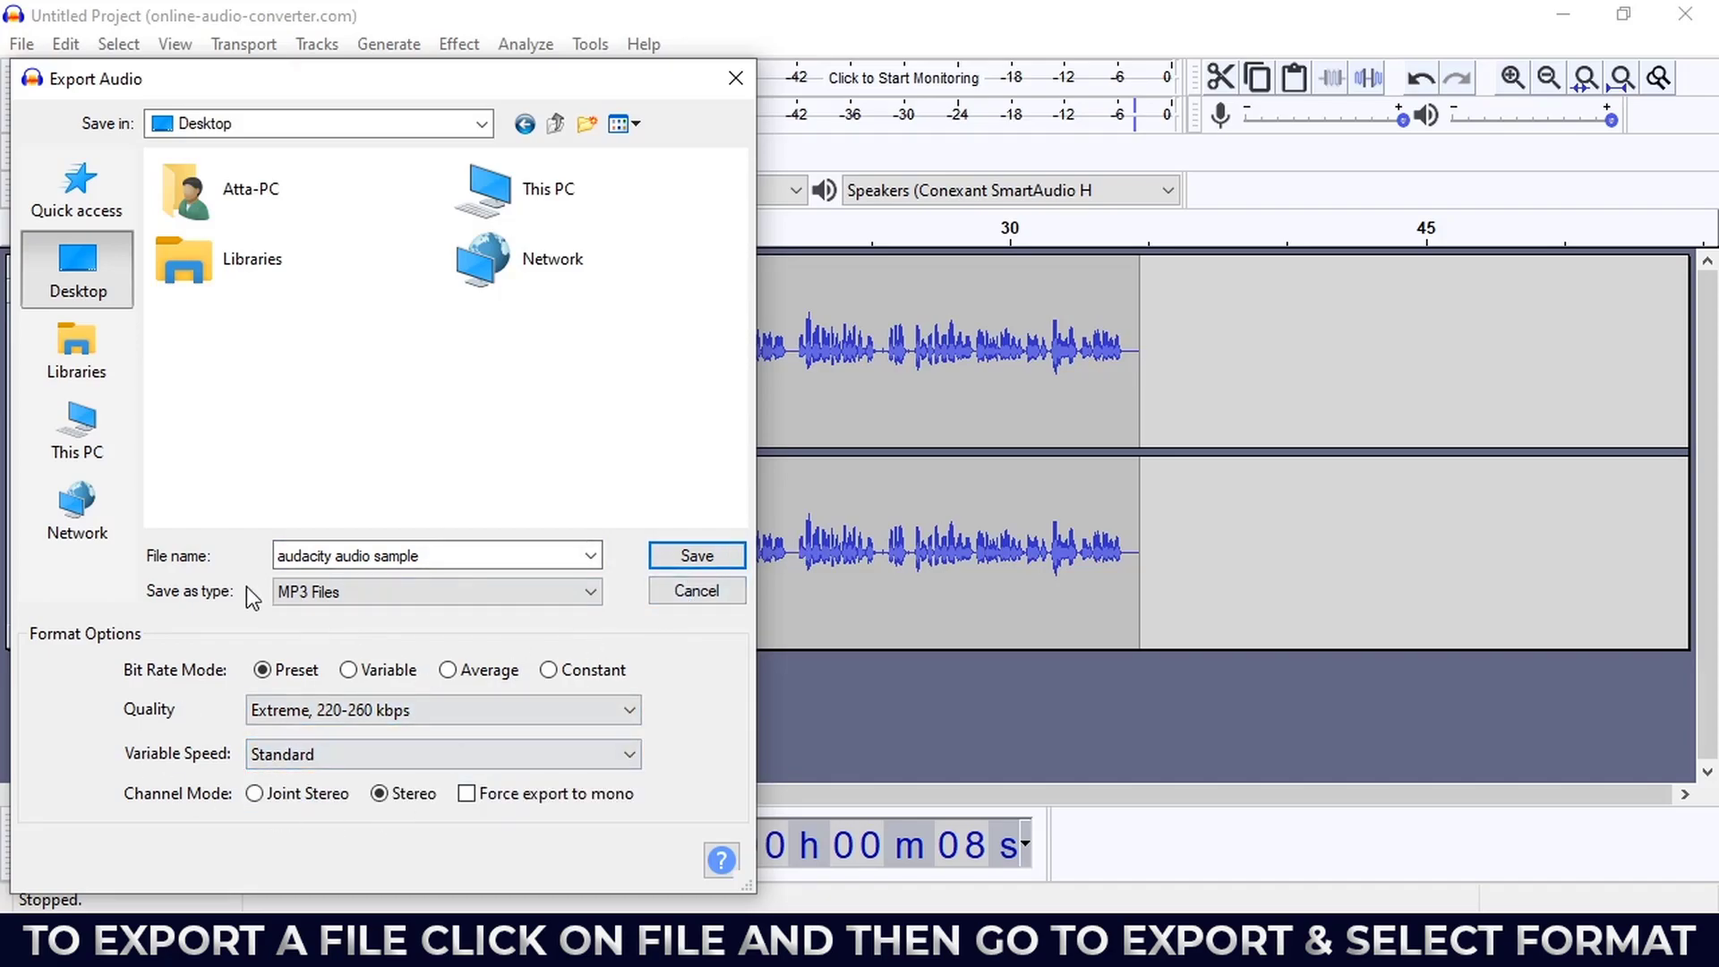
click(712, 561)
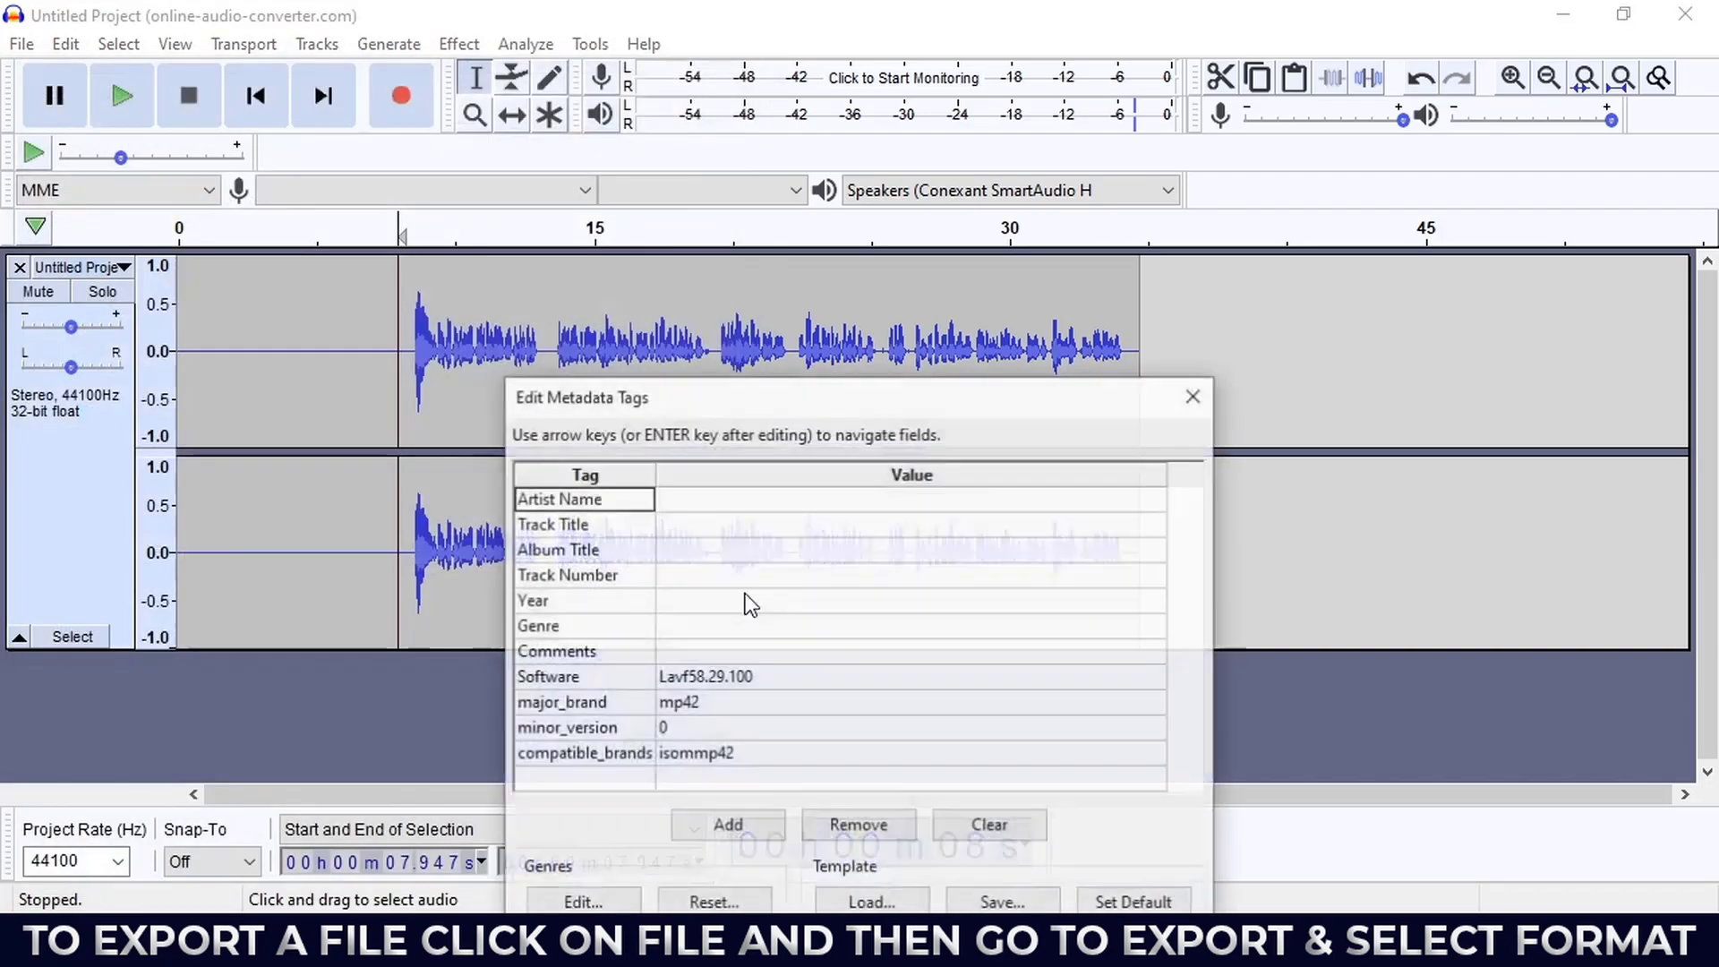
drag(898, 406, 855, 170)
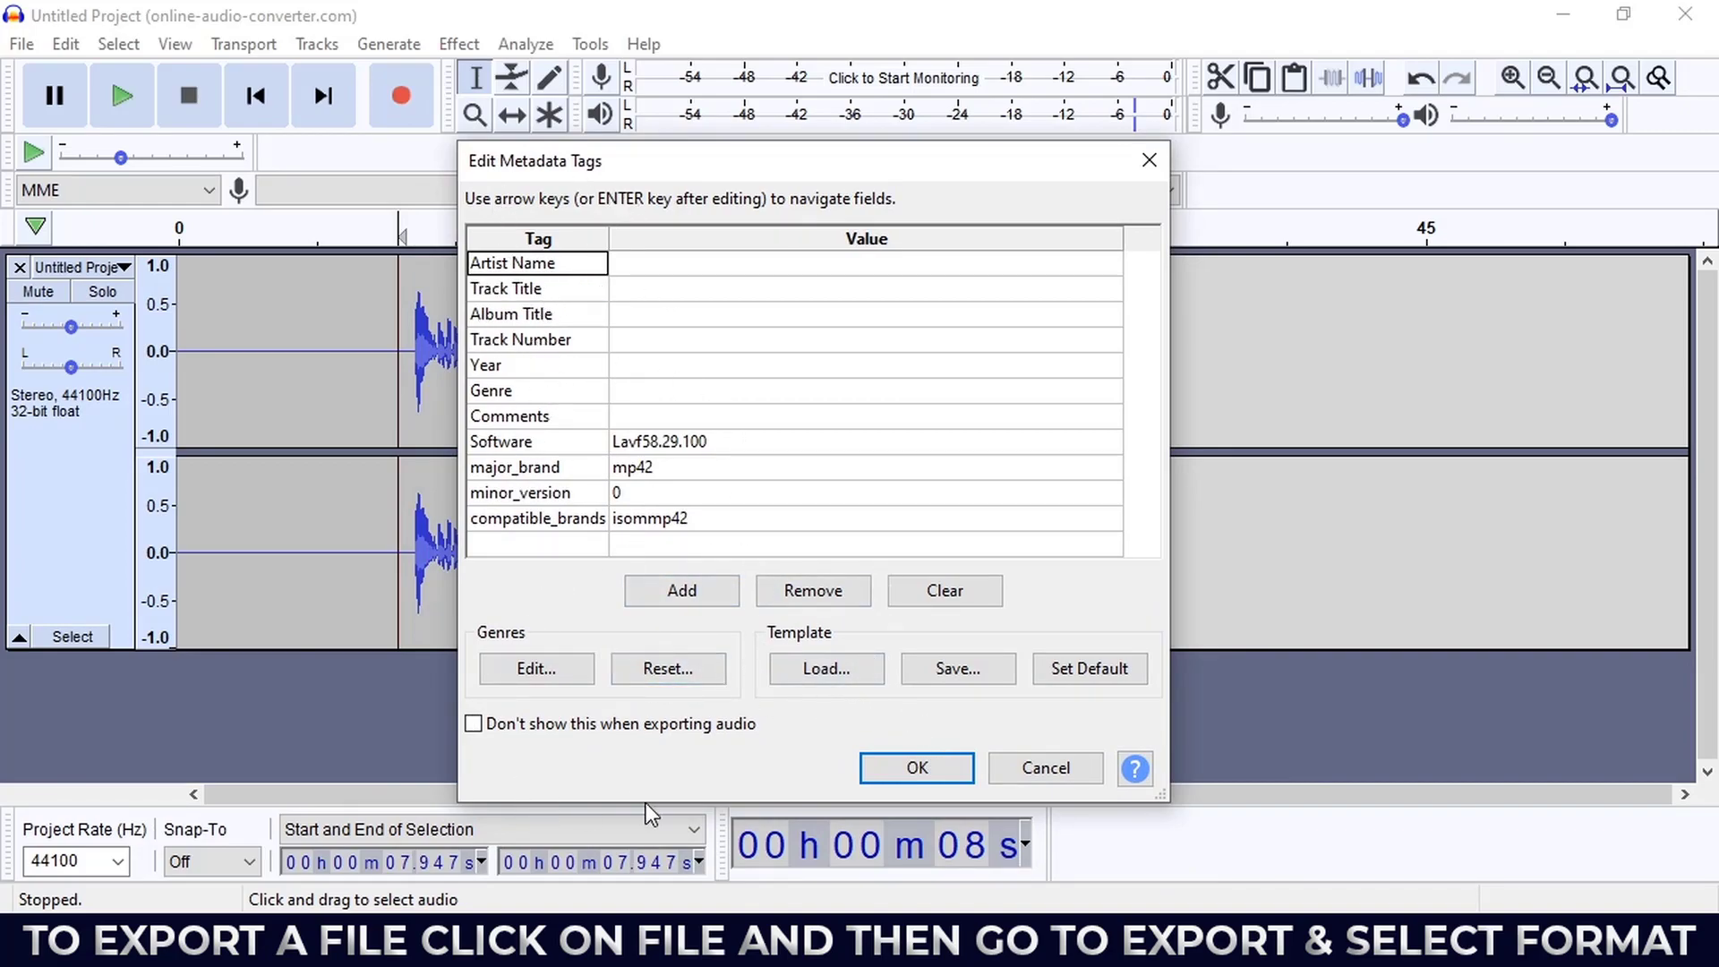
click(899, 768)
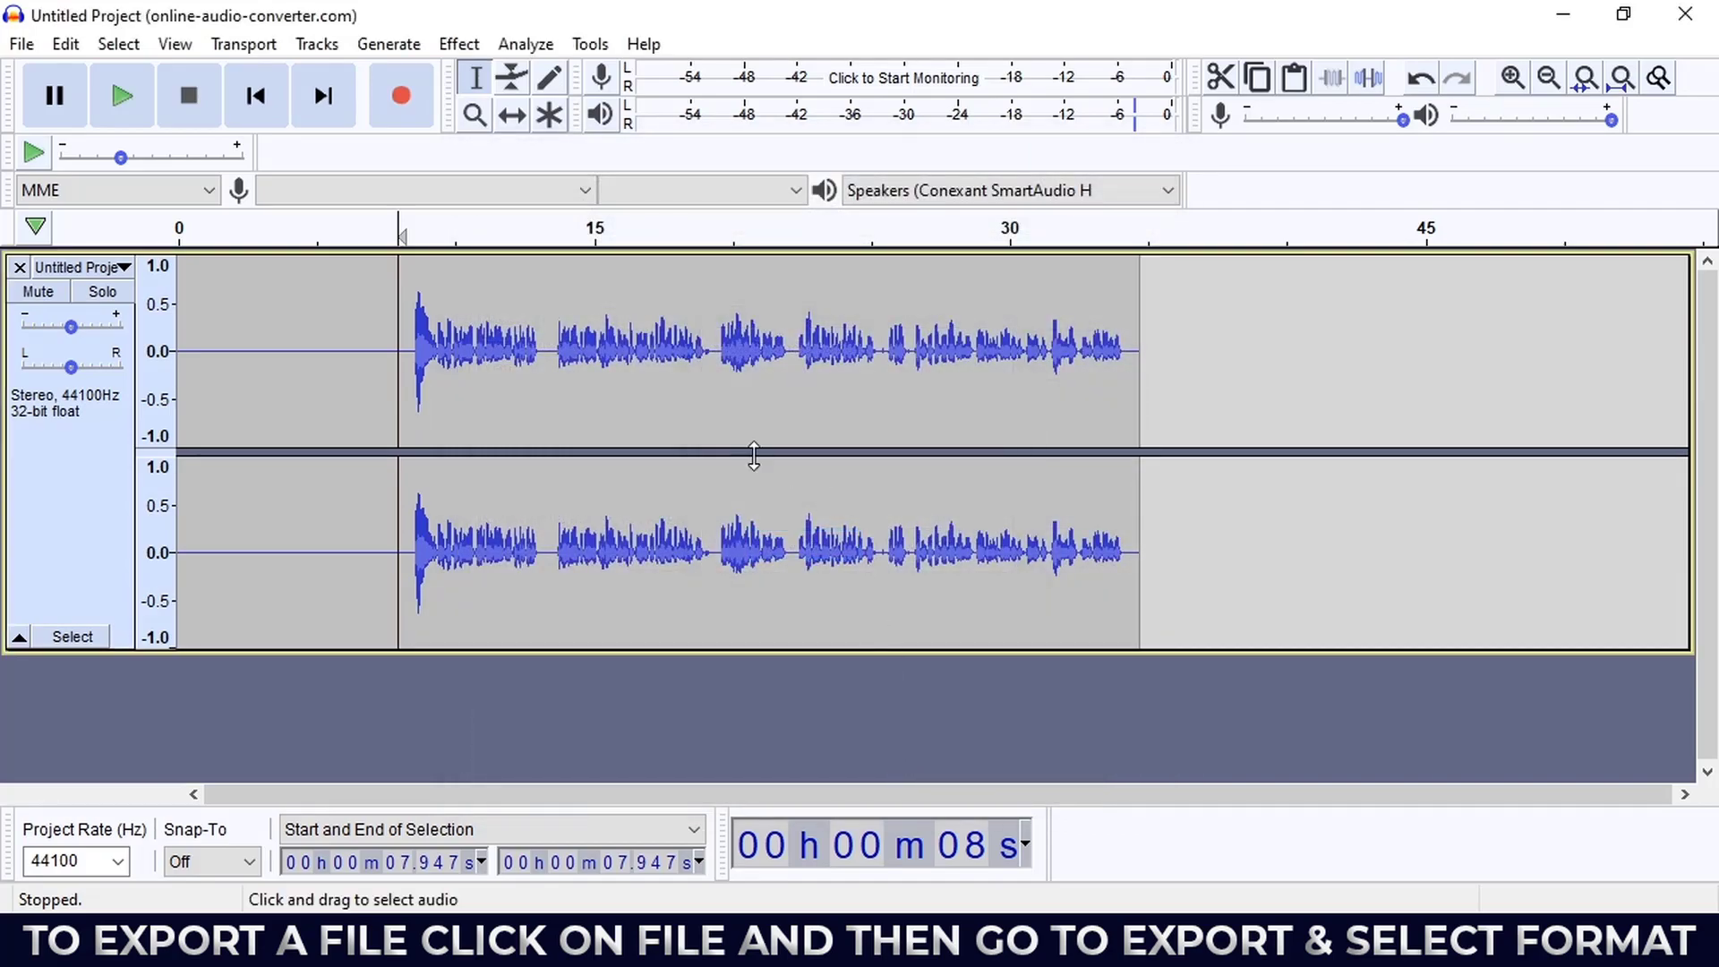
Close Audacity without saving the project and move the exported "audacity audio sample" file to the middle of the desktop
click(1679, 13)
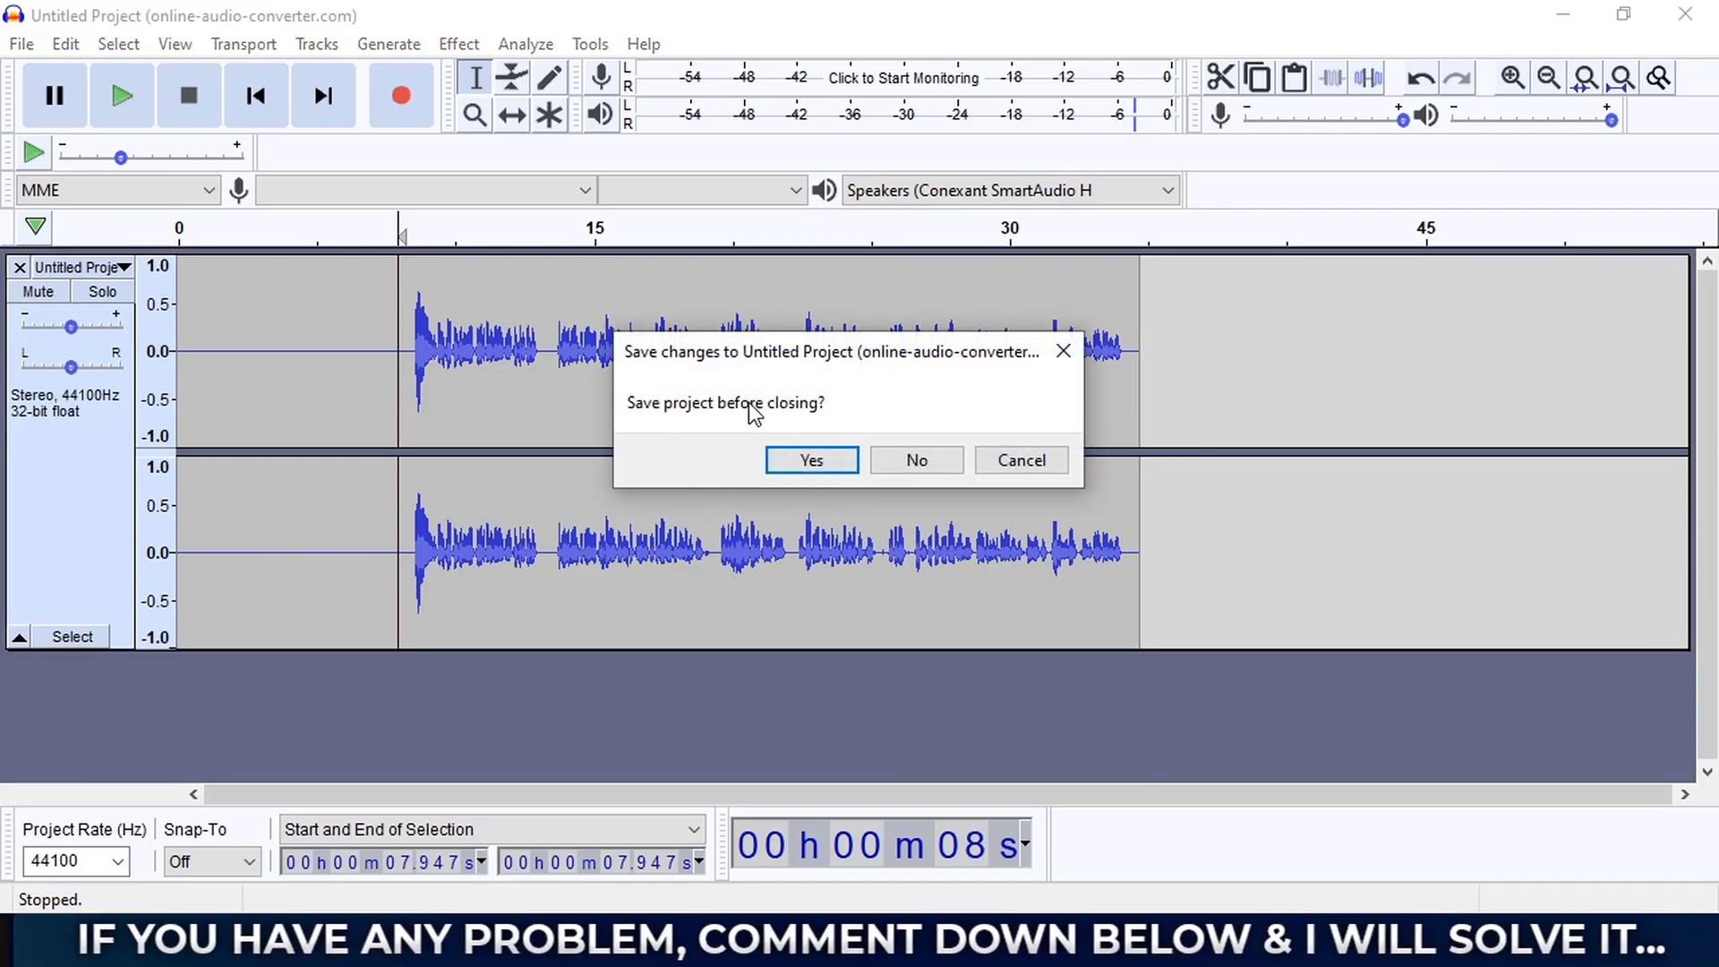
click(911, 466)
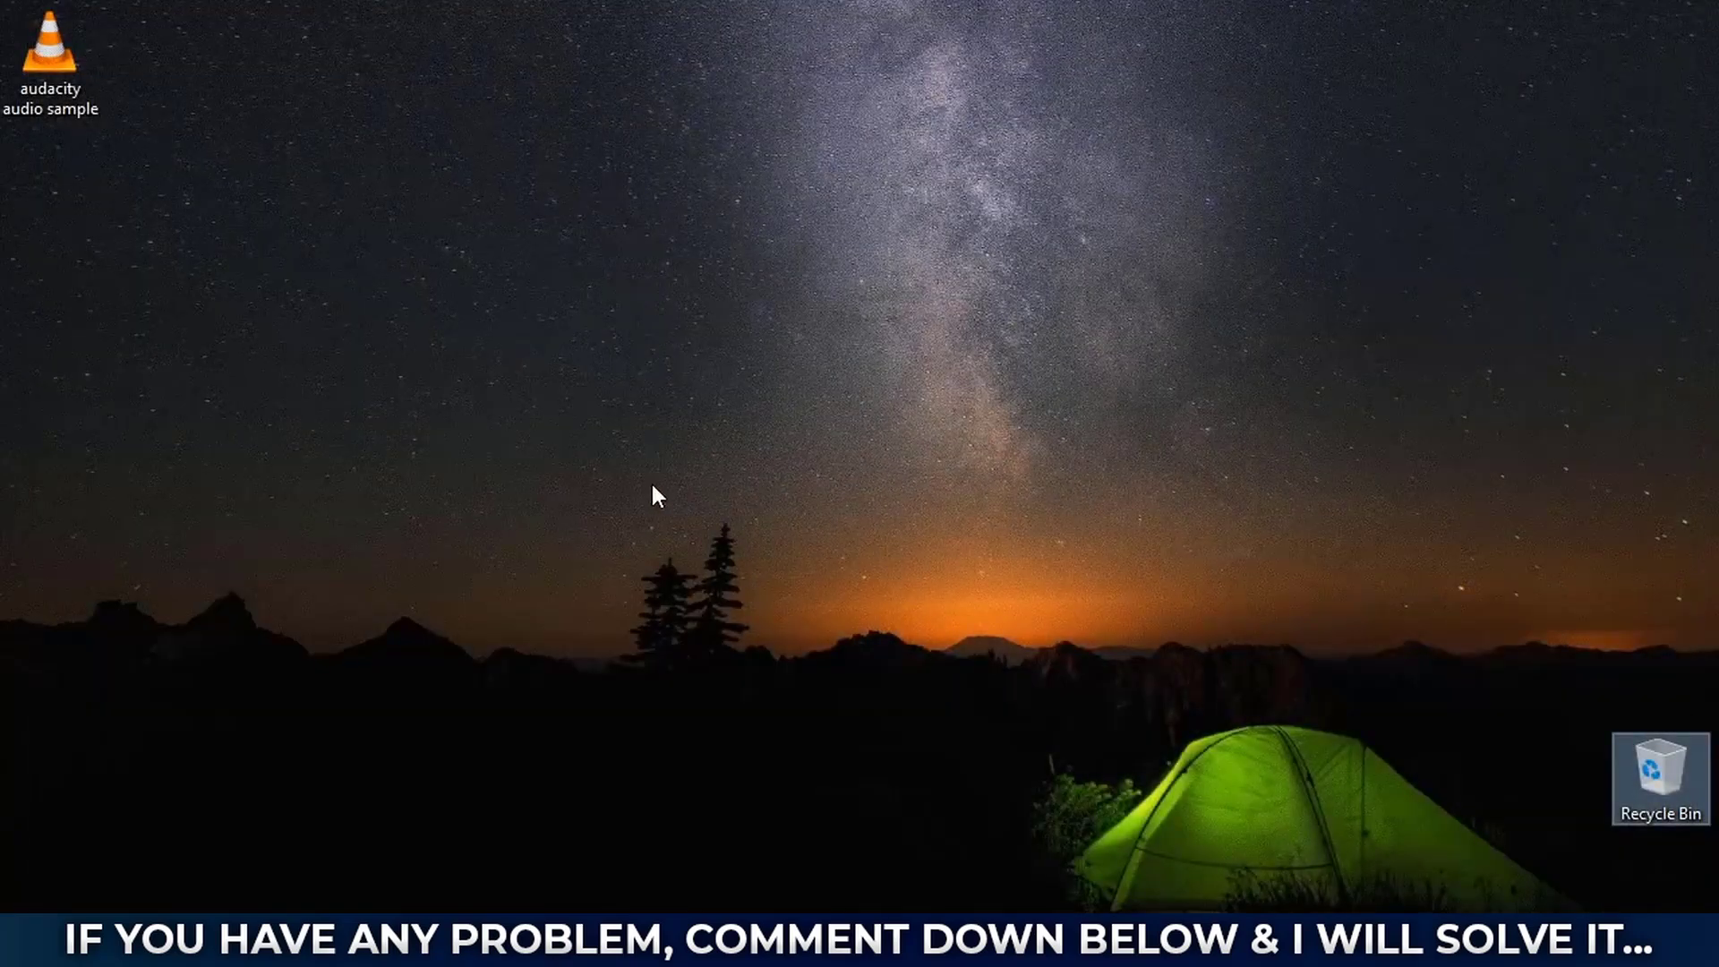
click(50, 58)
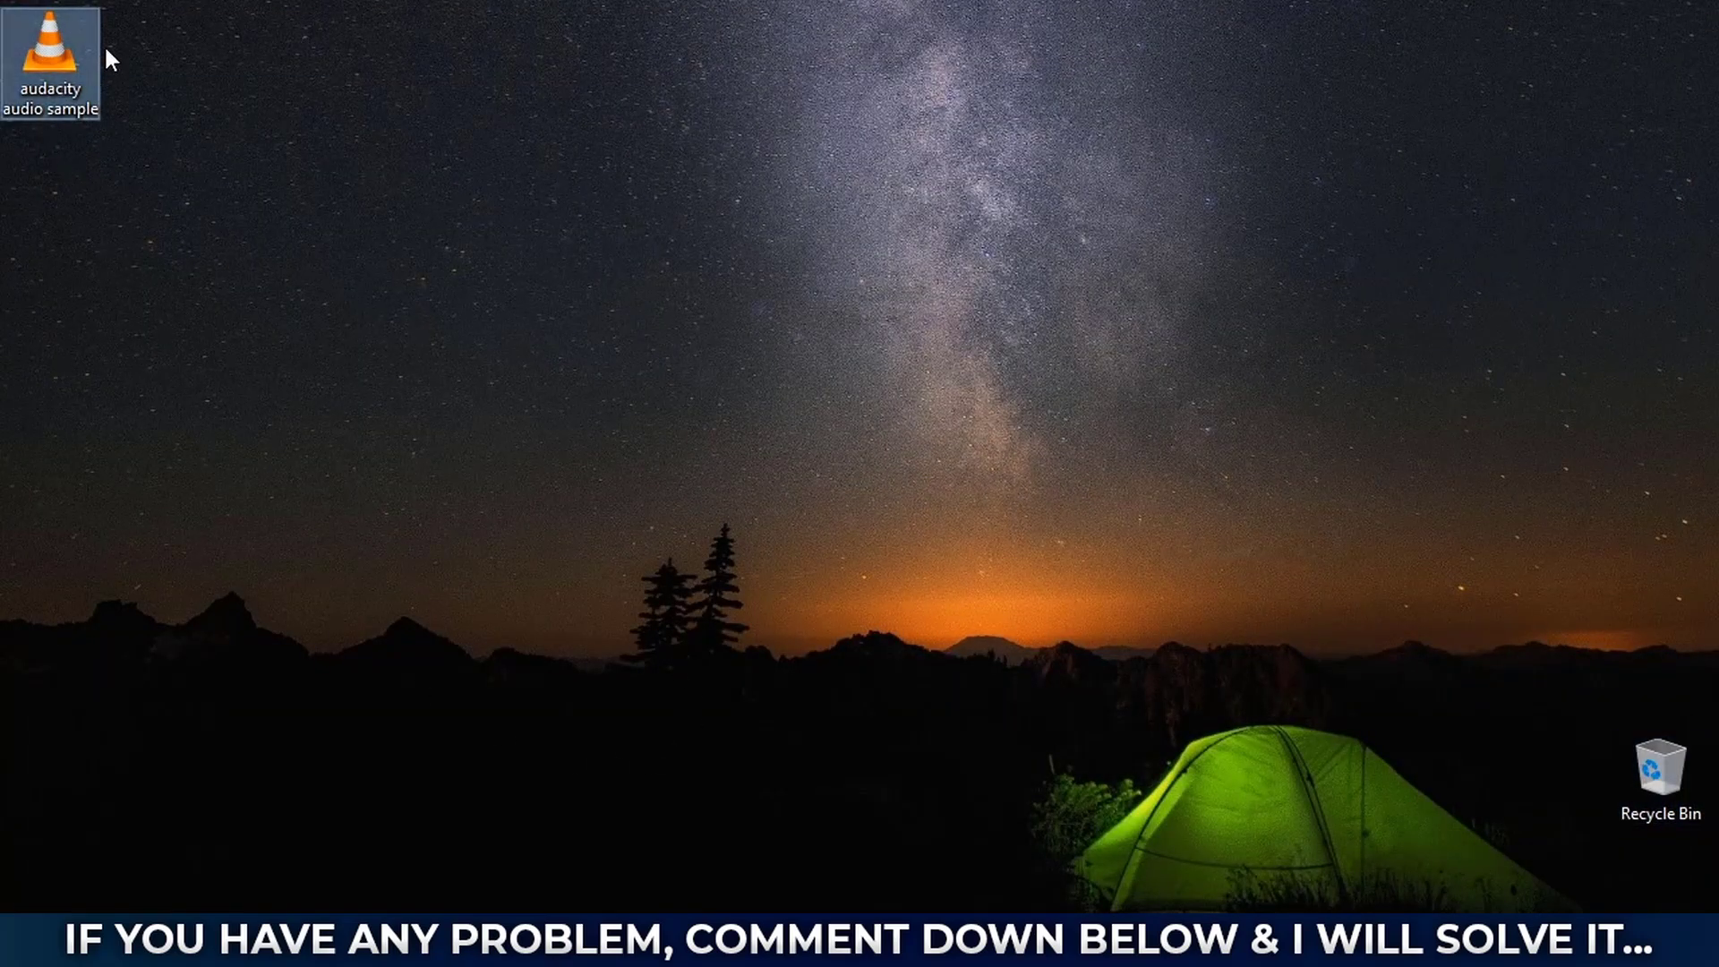
drag(72, 57, 976, 541)
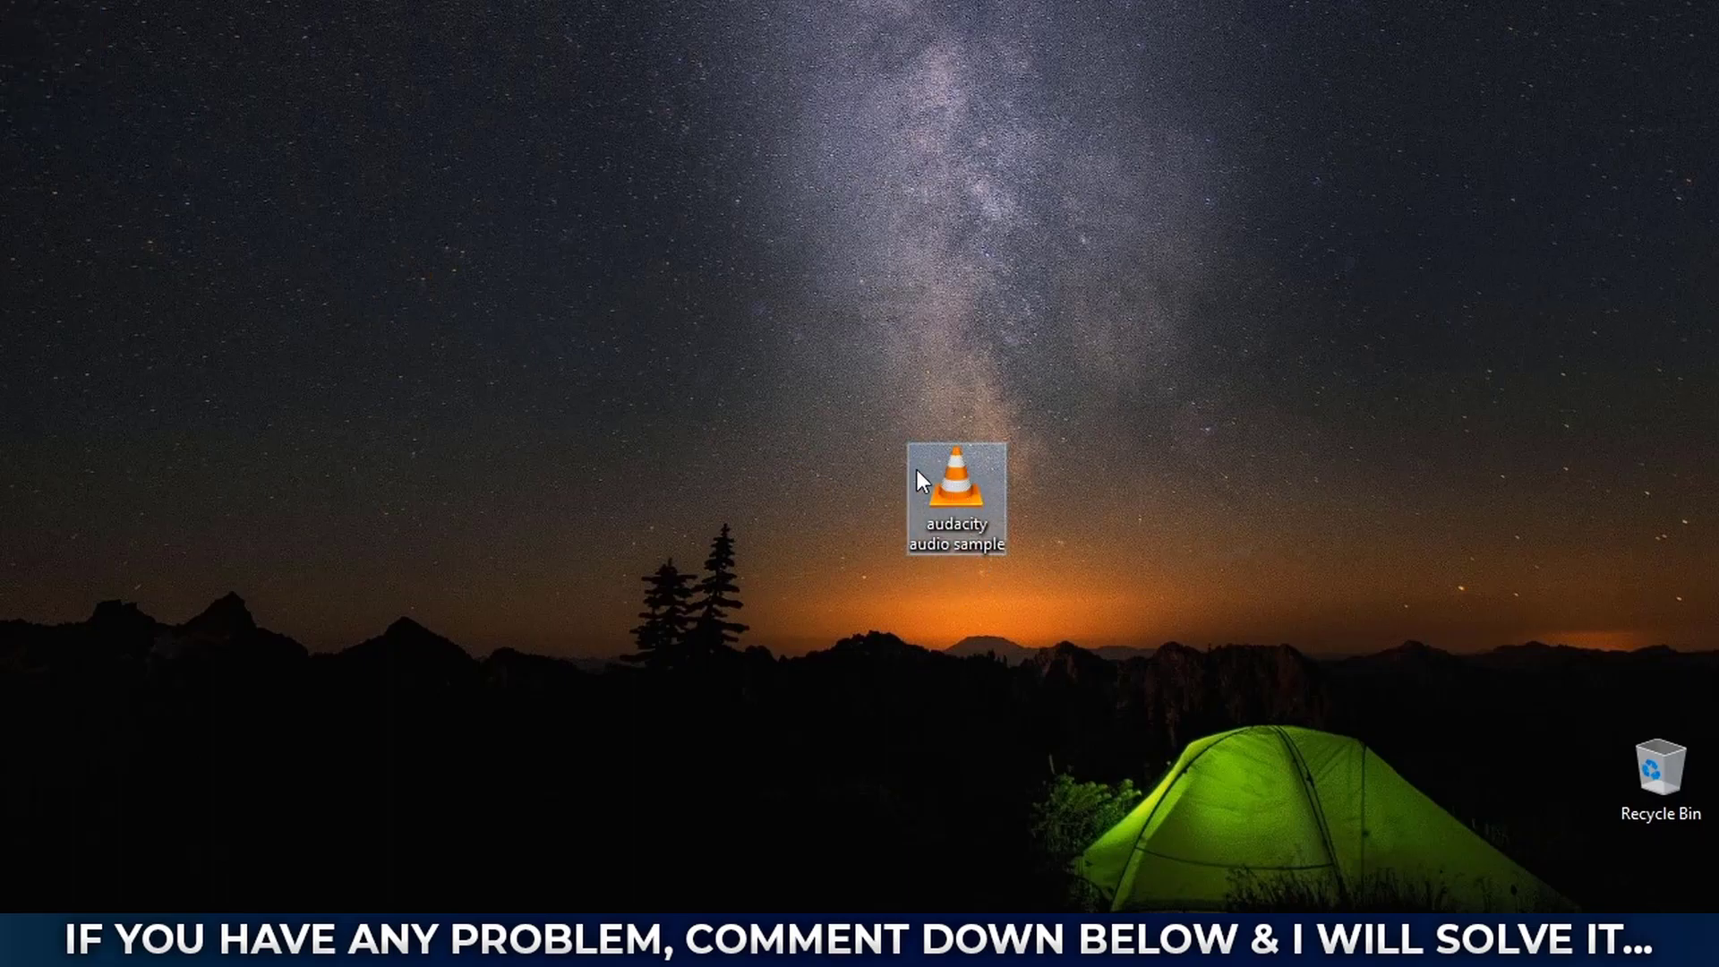
click(1158, 448)
Play the exported "audacity audio sample" file in VLC media player, lower the volume to 95%, and close the player
click(982, 495)
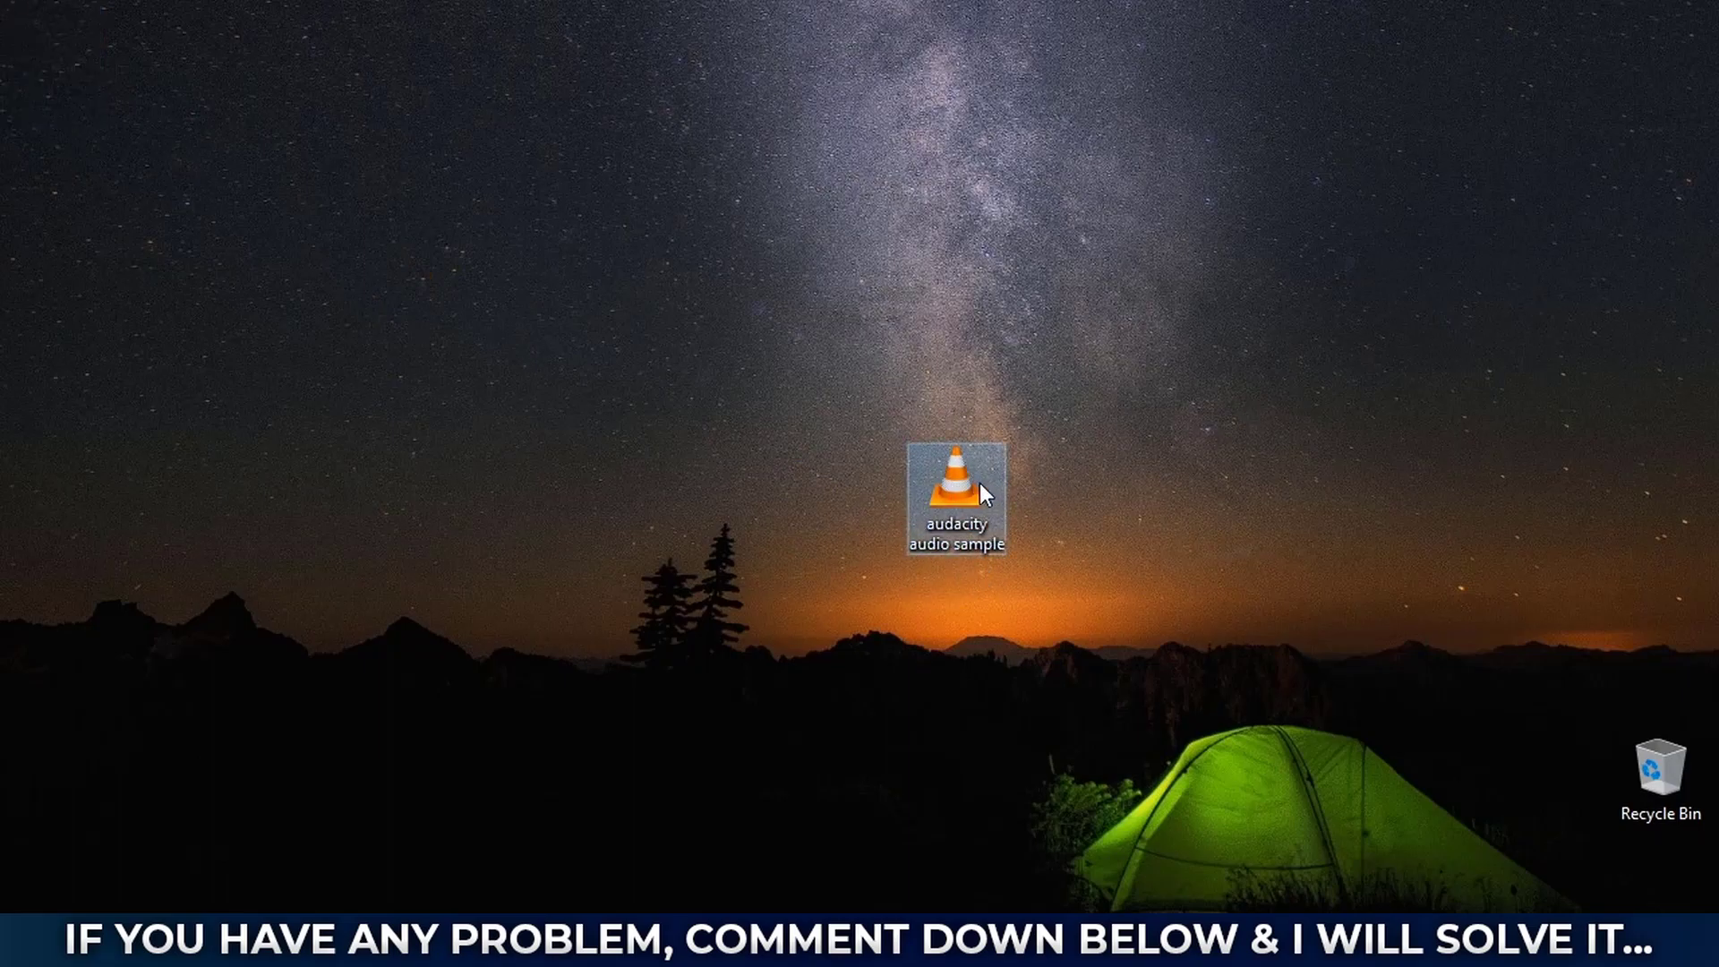
double_click(980, 482)
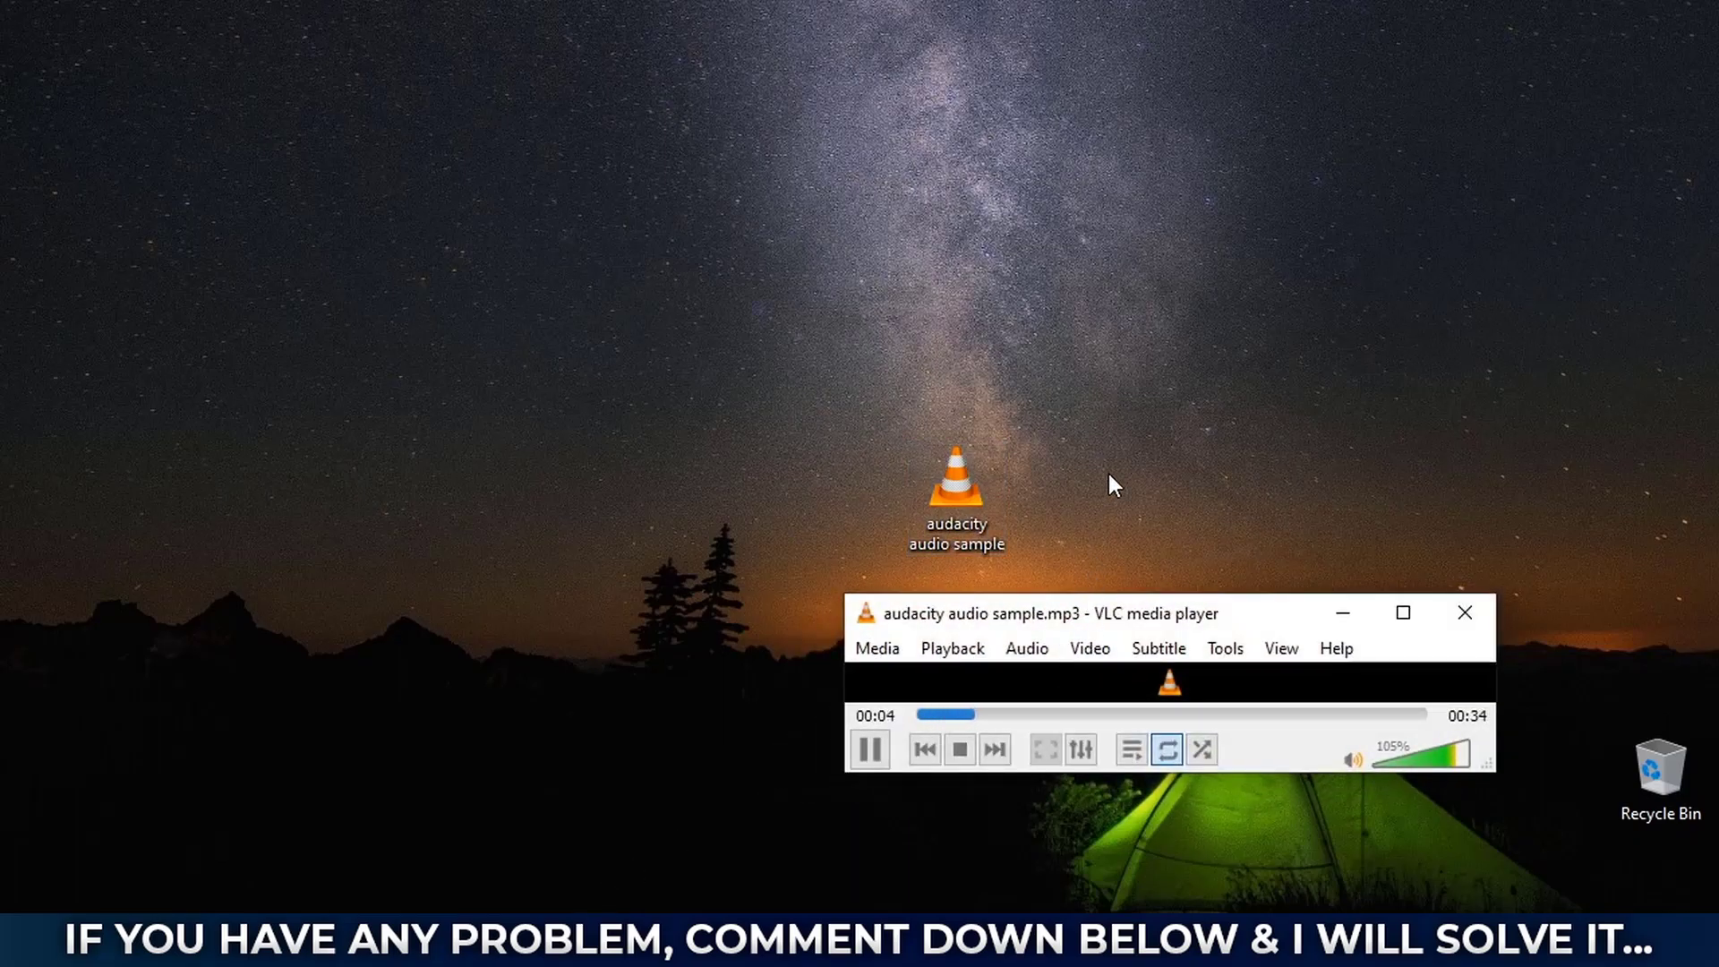
key(ctrl+Down)
key(ctrl+Down)
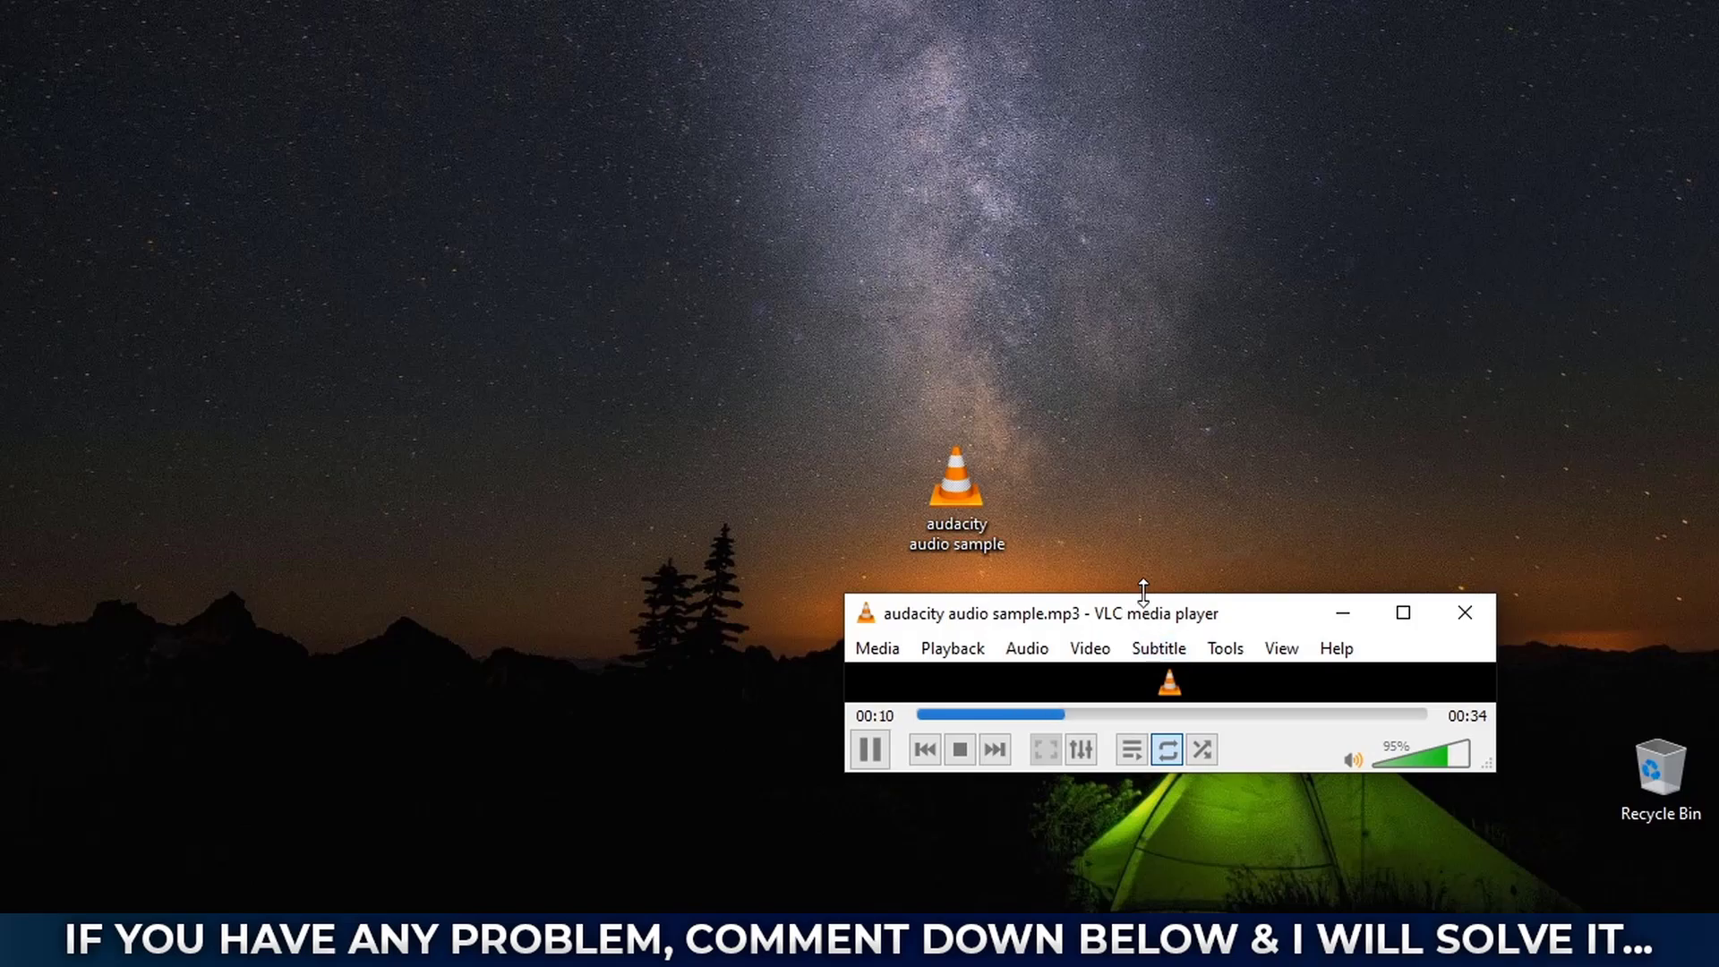
click(1452, 627)
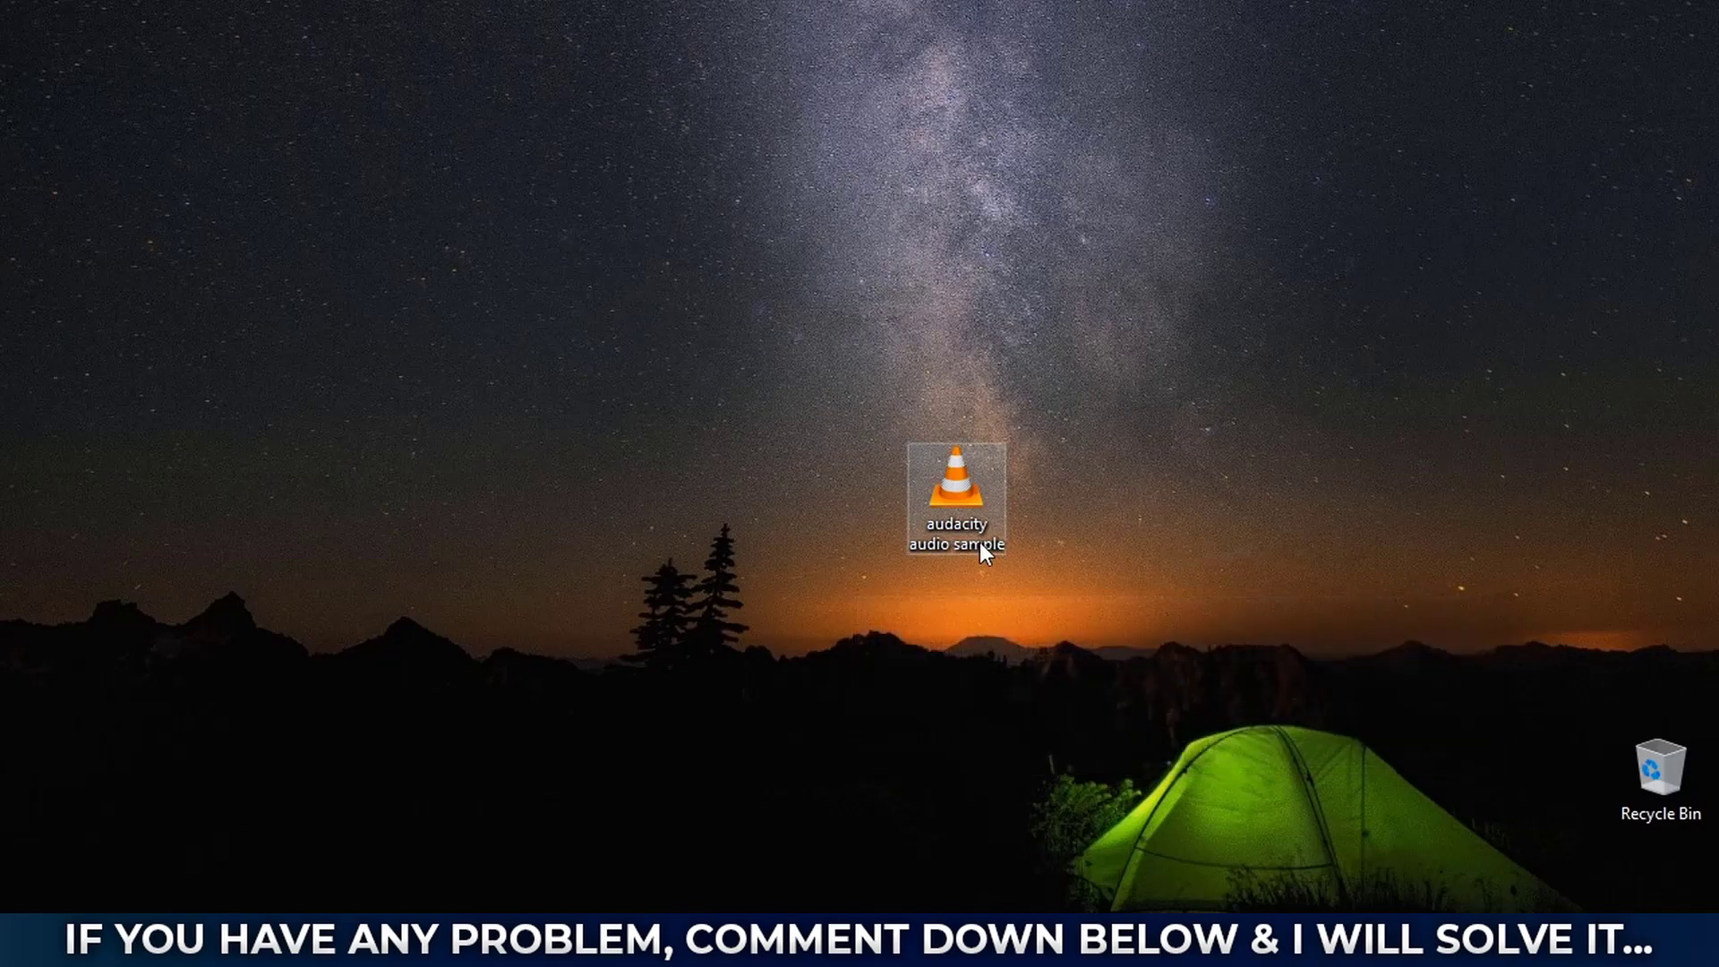